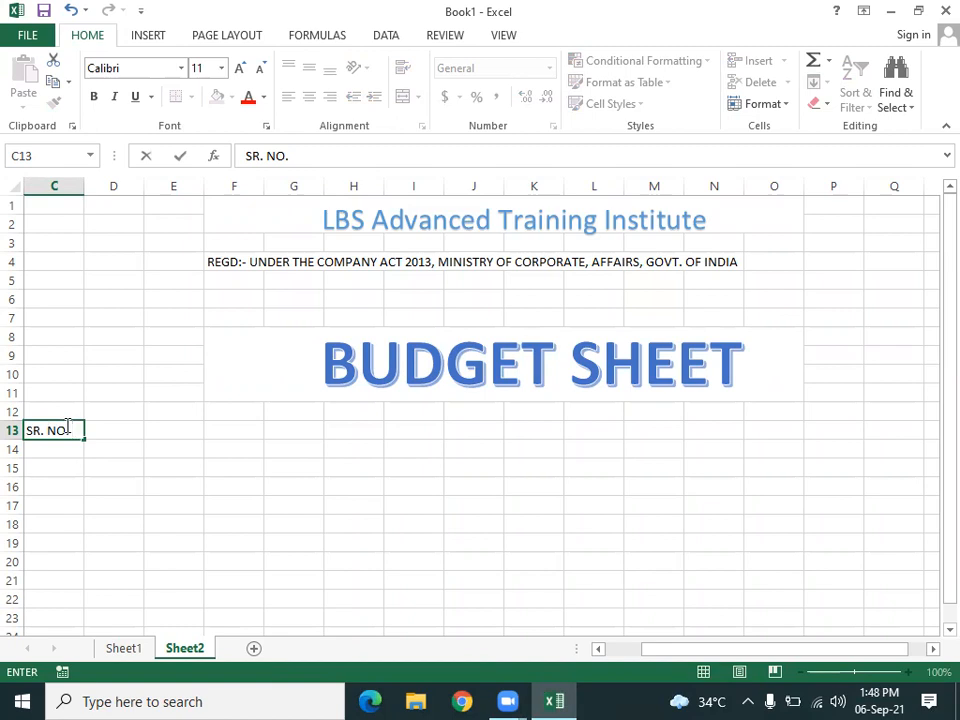
- Set the table headers to ITEM in cell C13 and AMOUNT in cell D13
{"action": "left_click", "coordinate": [119, 457]}
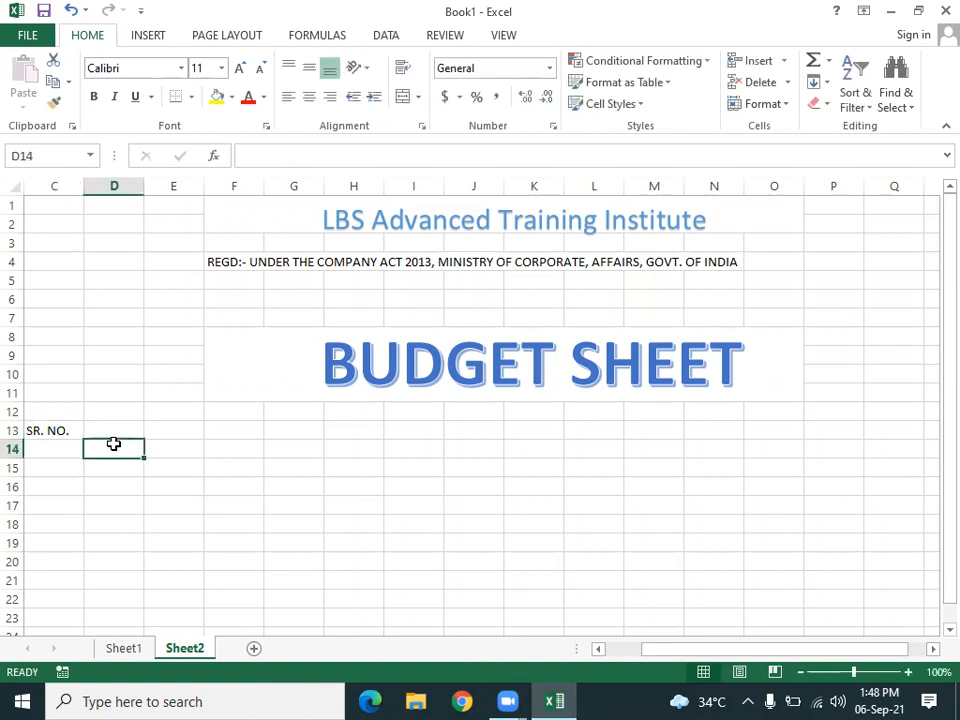
{"action": "left_click", "coordinate": [50, 429]}
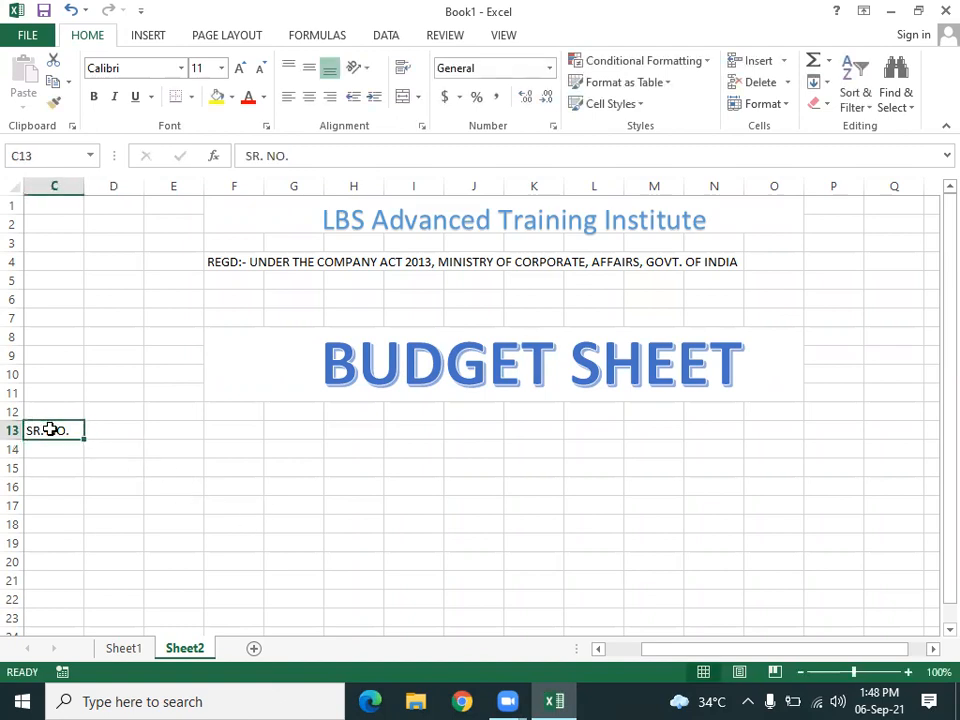
{"action": "type", "text": "ITEM"}
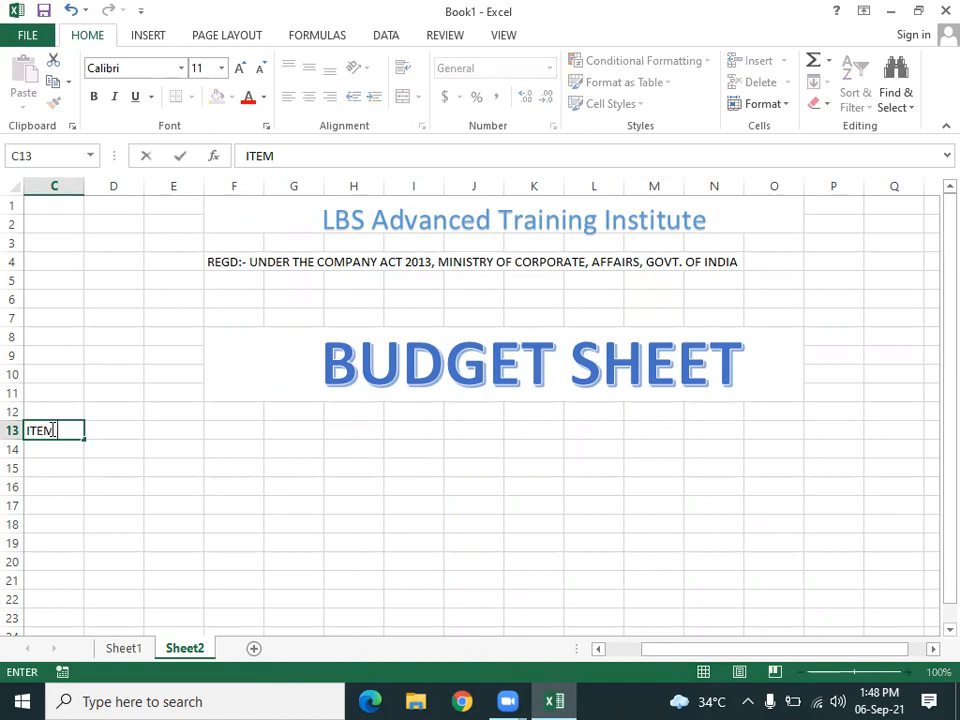
{"action": "key", "text": "Tab"}
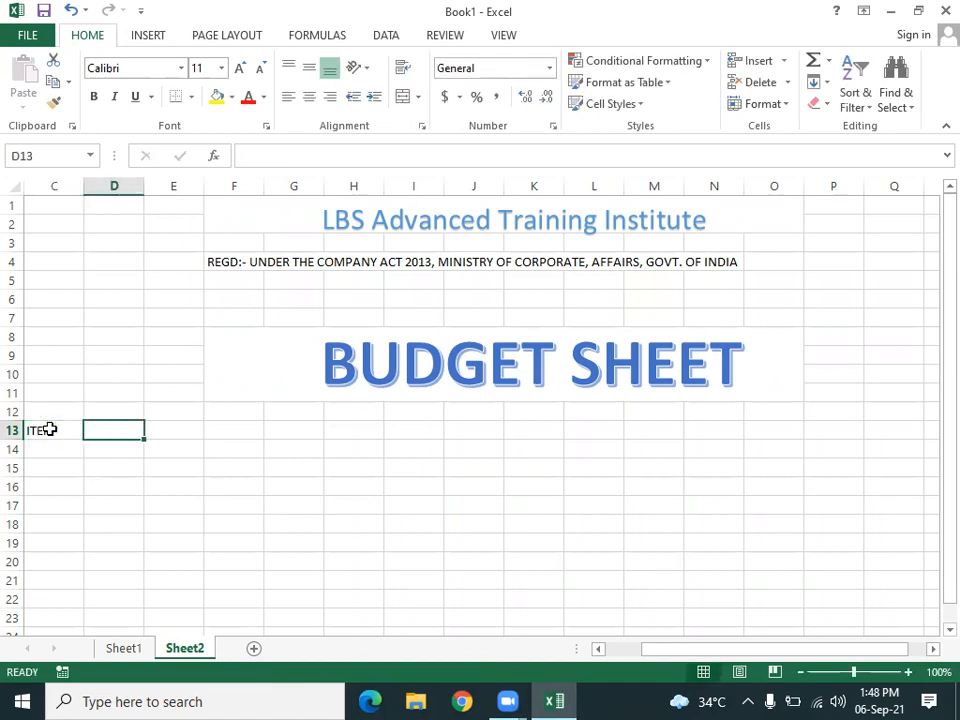
{"action": "type", "text": "AMOUNT"}
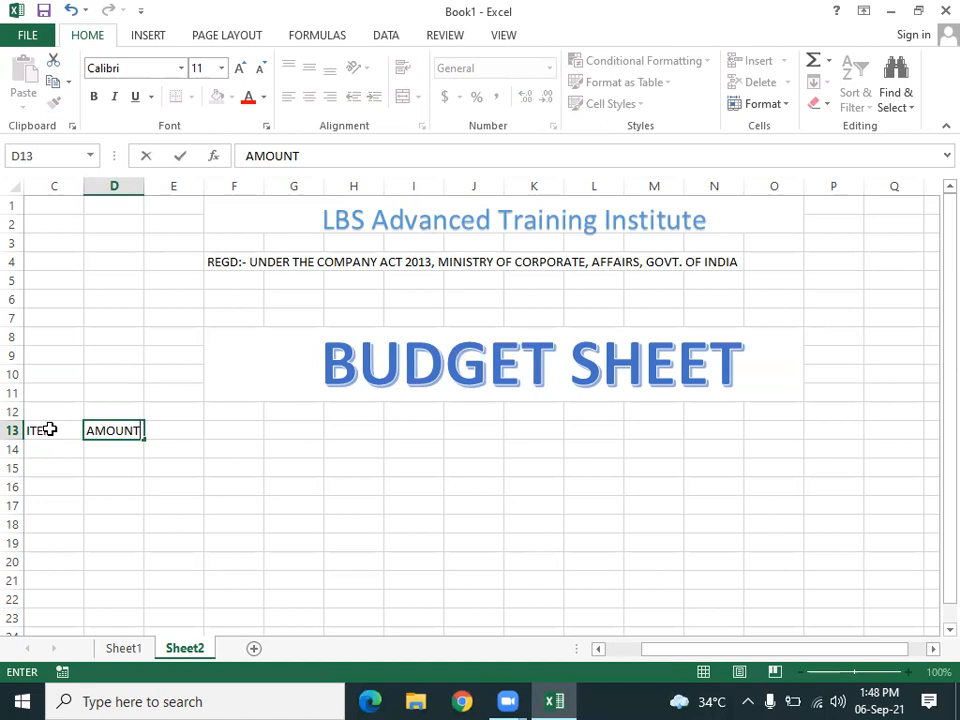
{"action": "key", "text": "Return"}
- Merge and center cells G12 to I12 and enter the heading MONTH in the merged cell
{"action": "key", "text": "Up"}
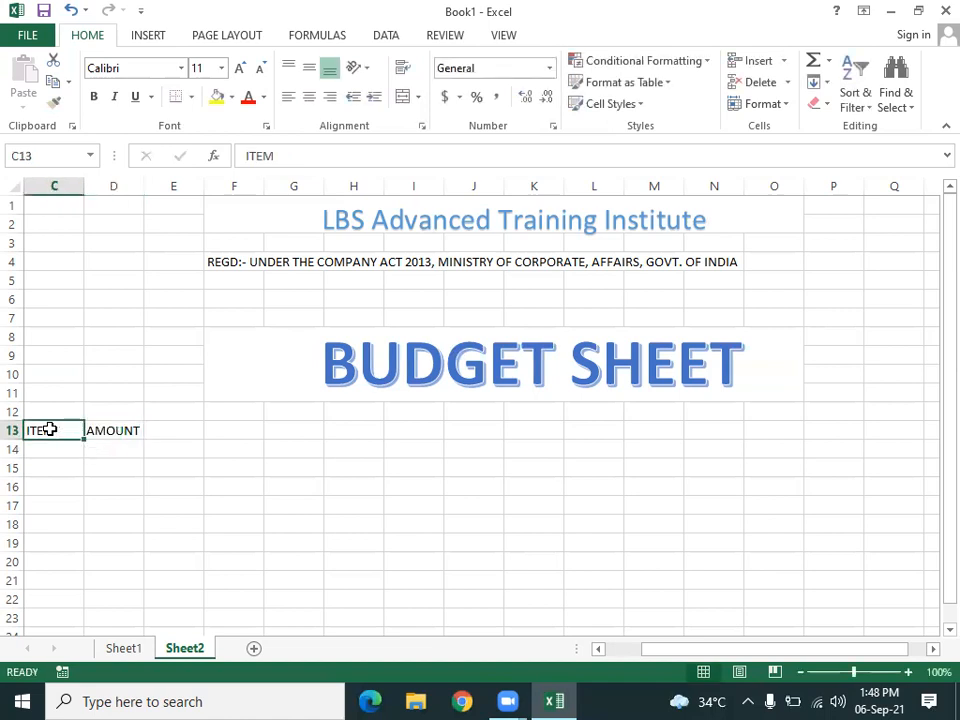
{"action": "key", "text": "Right"}
{"action": "key", "text": "Right"}
{"action": "key", "text": "Right"}
{"action": "key", "text": "Right"}
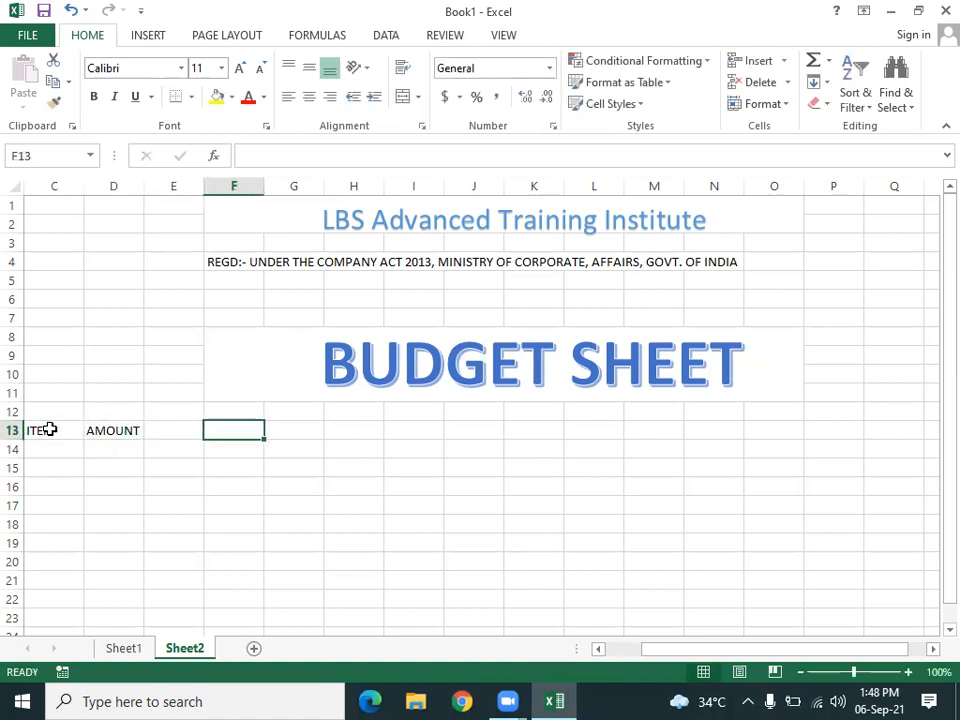
{"action": "key", "text": "Up"}
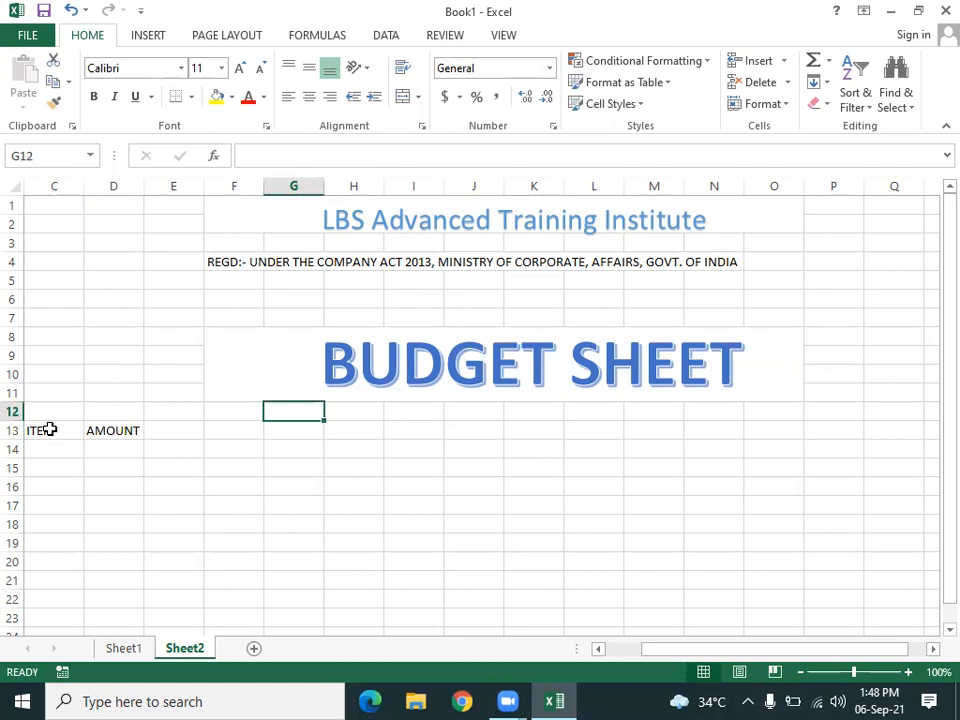
{"action": "key", "text": "shift+Right"}
{"action": "key", "text": "shift+Right"}
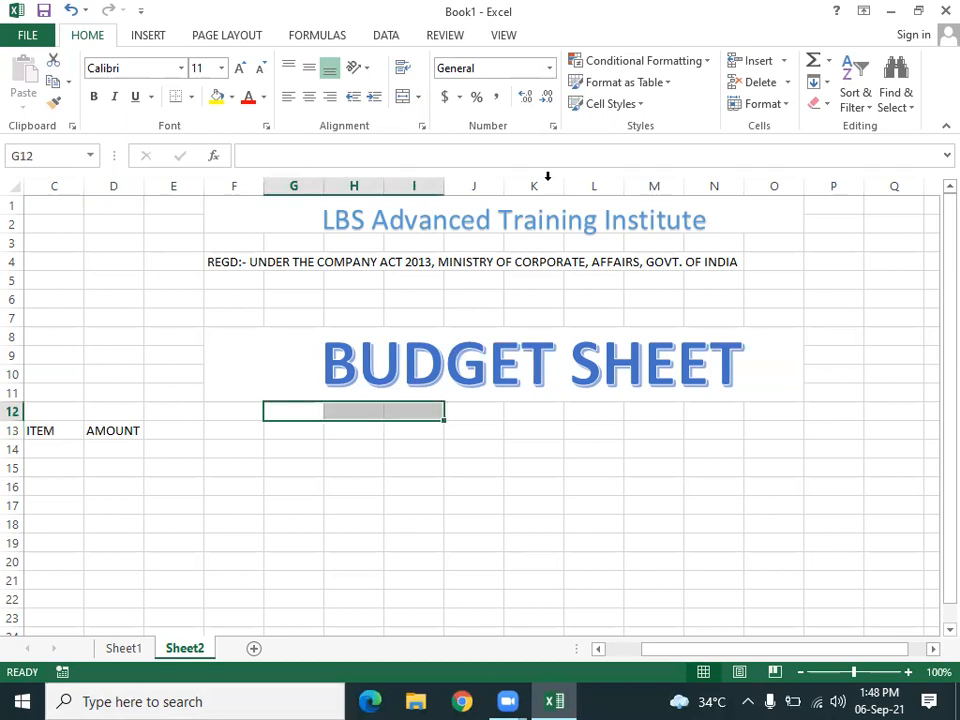
{"action": "left_click", "coordinate": [408, 97]}
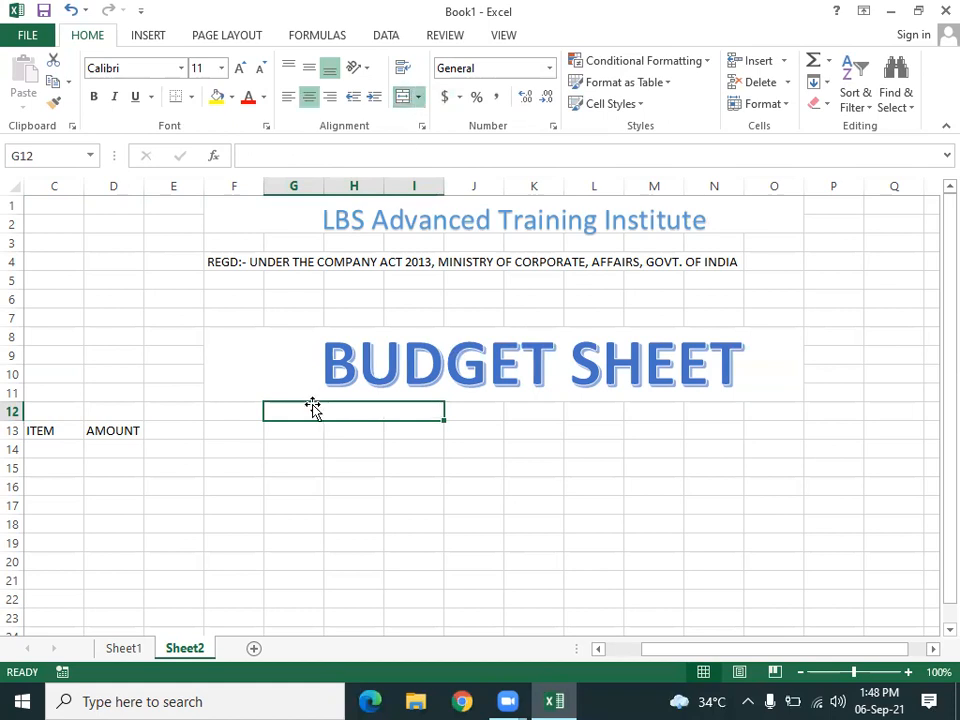
{"action": "type", "text": "MONTH"}
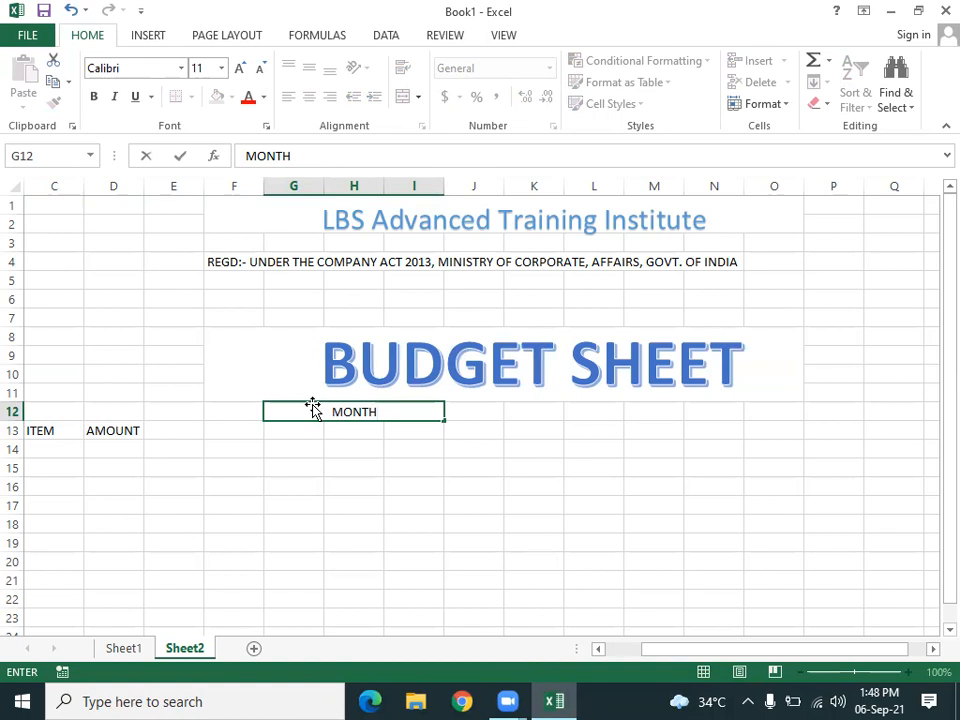
{"action": "key", "text": "Return"}
- Enter the first budget items HOUSE RENT, FOOD and BIIL under ITEM in cells C14 to C16
{"action": "key", "text": "Left"}
{"action": "key", "text": "Left"}
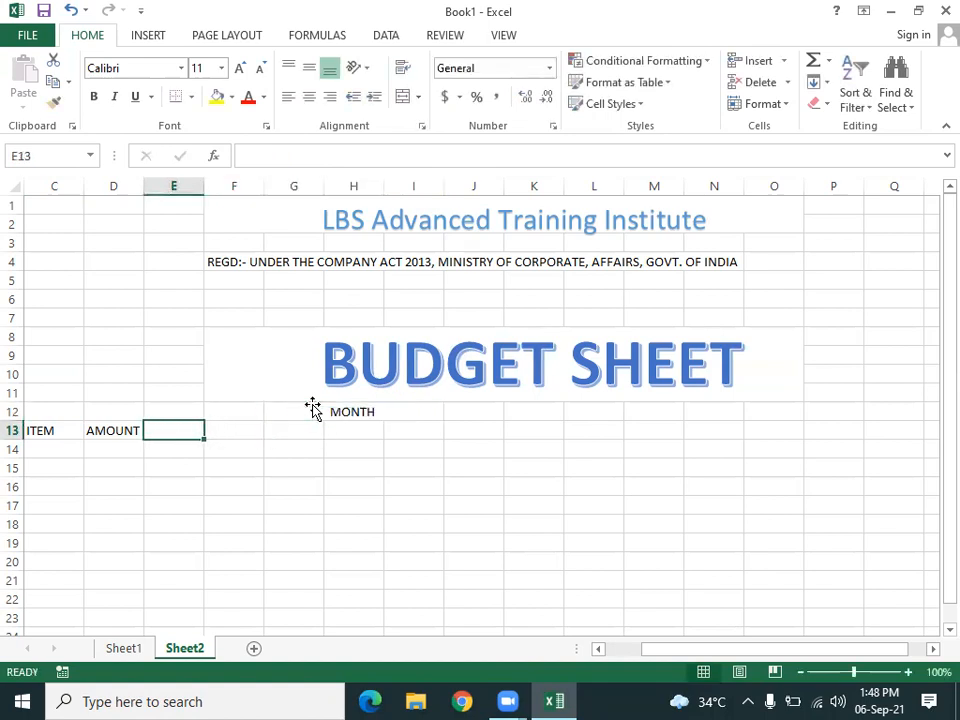
{"action": "key", "text": "Down"}
{"action": "key", "text": "Left"}
{"action": "key", "text": "Left"}
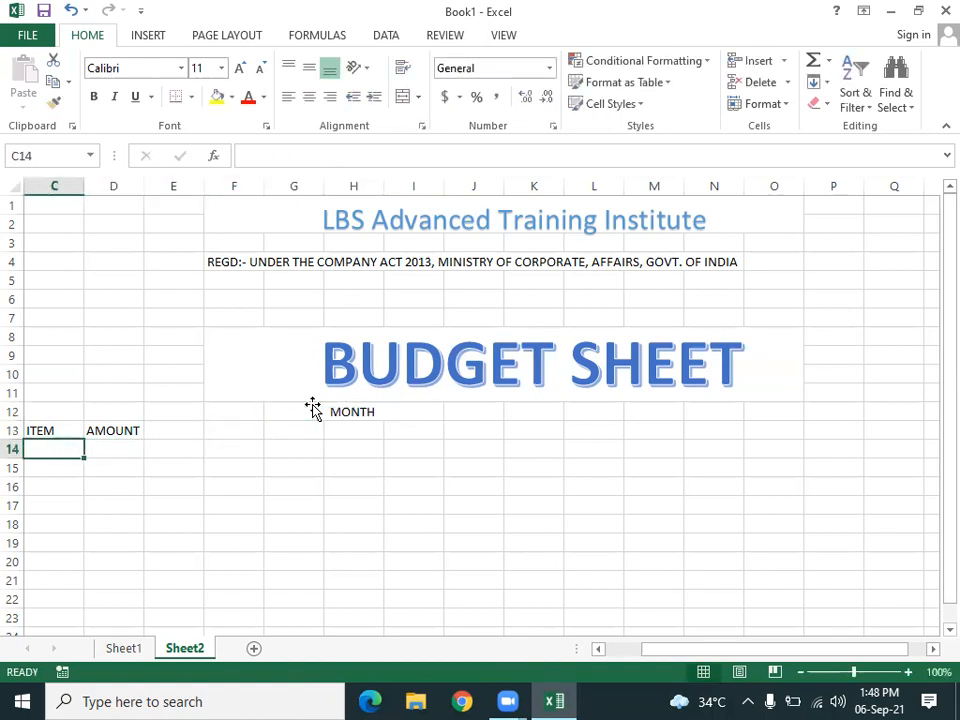
{"action": "type", "text": "HOUR"}
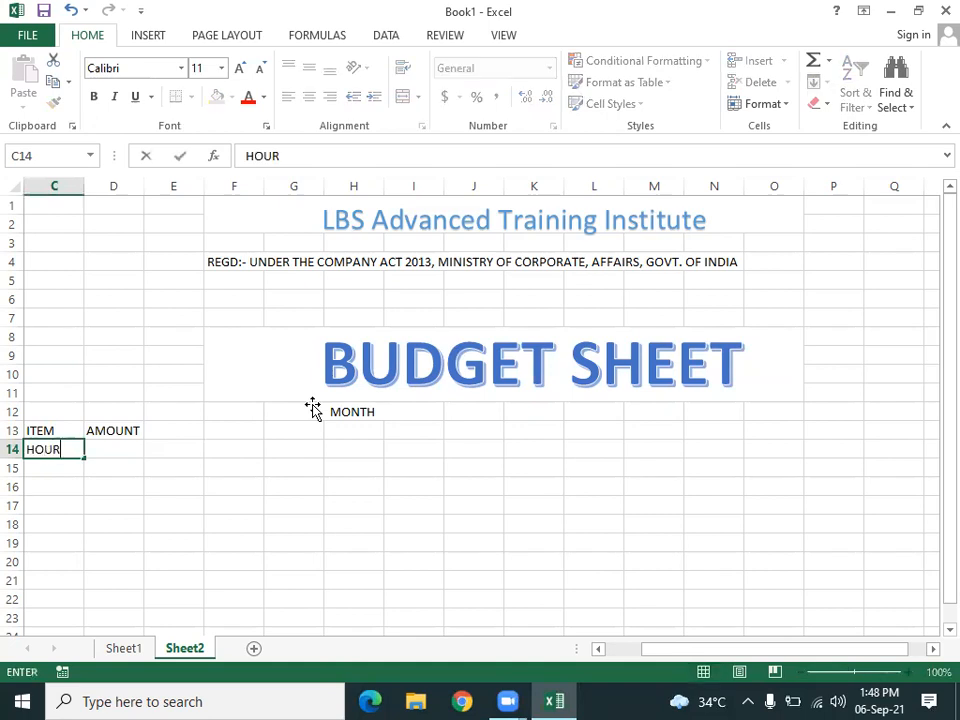
{"action": "key", "text": "BackSpace"}
{"action": "type", "text": "SE RENT"}
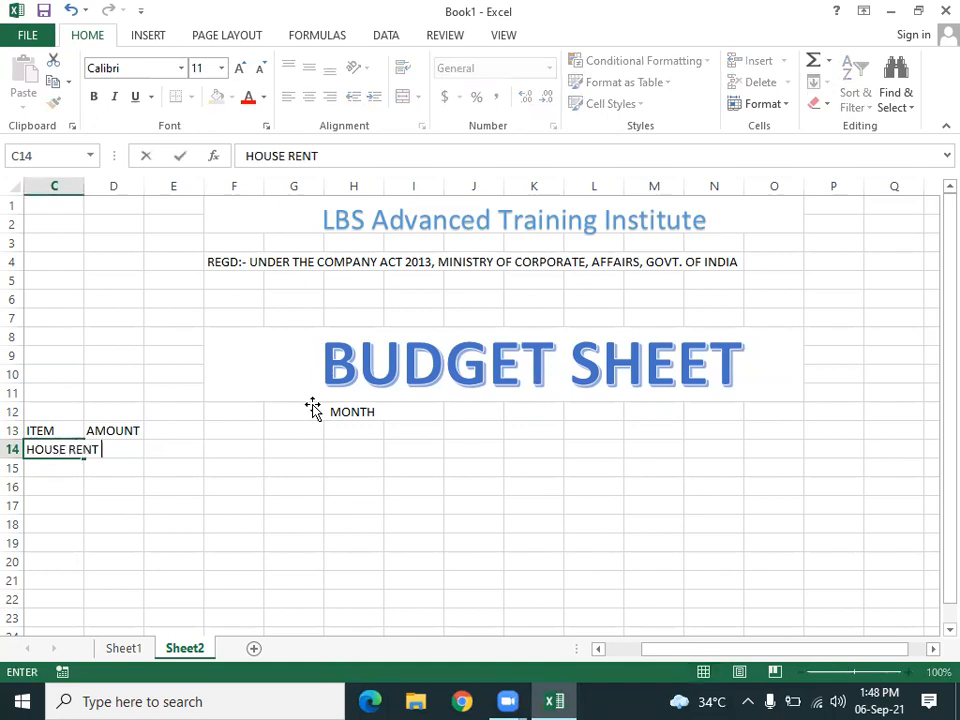
{"action": "key", "text": "Return"}
{"action": "type", "text": "FOOD"}
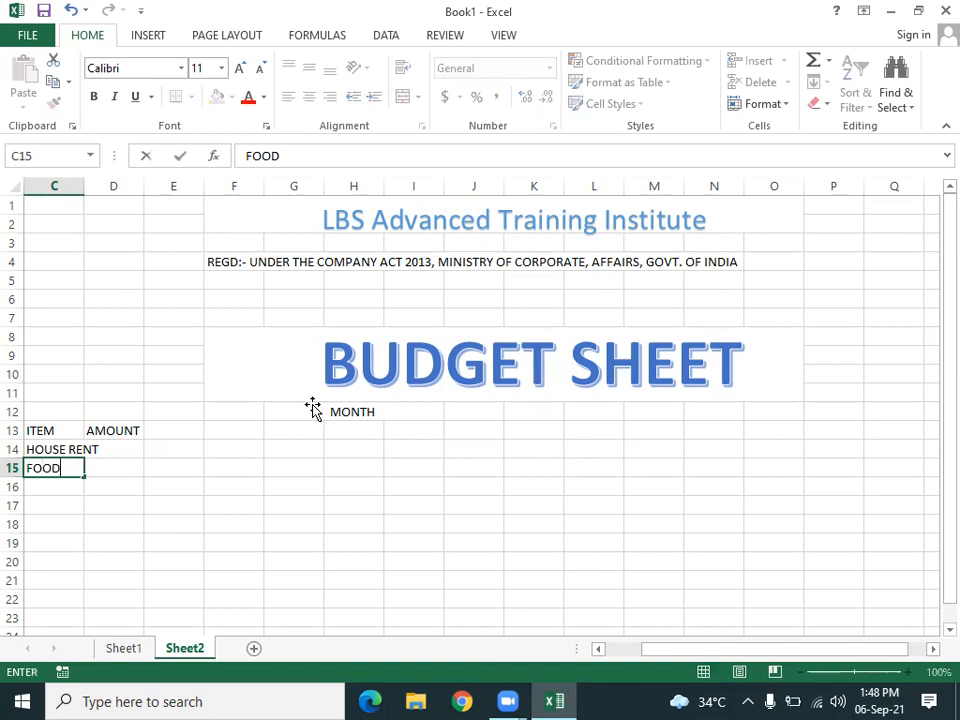
{"action": "key", "text": "Return"}
{"action": "type", "text": "BIIL"}
{"action": "key", "text": "Return"}
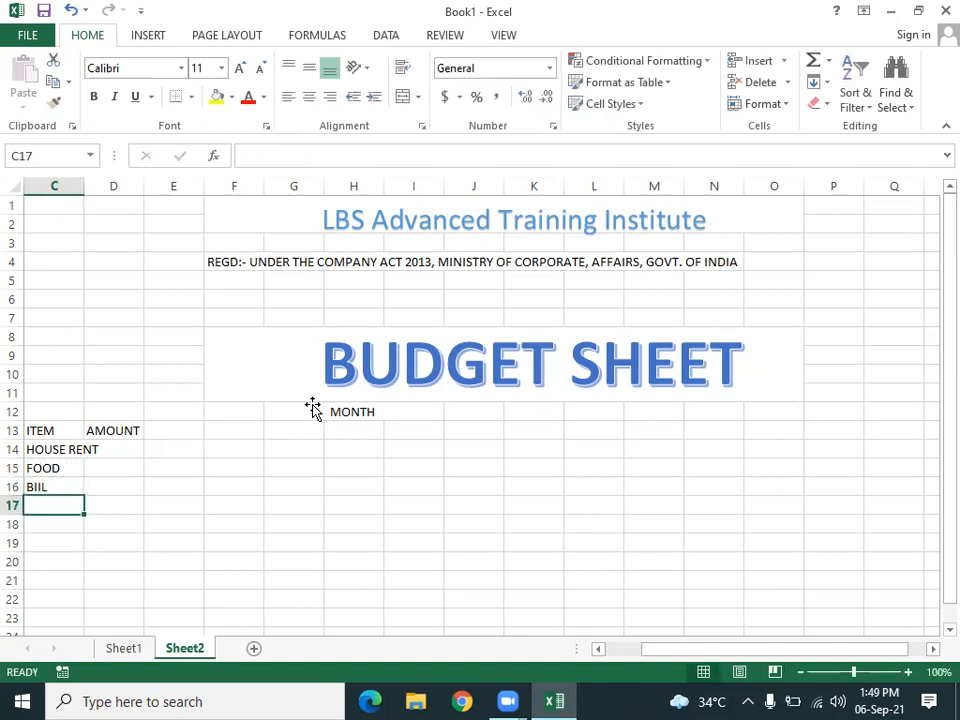
- Continue the item list with TRANSPORT, MAINTENANCE and OTHERS in cells C17 to C19
{"action": "type", "text": "TRAN"}
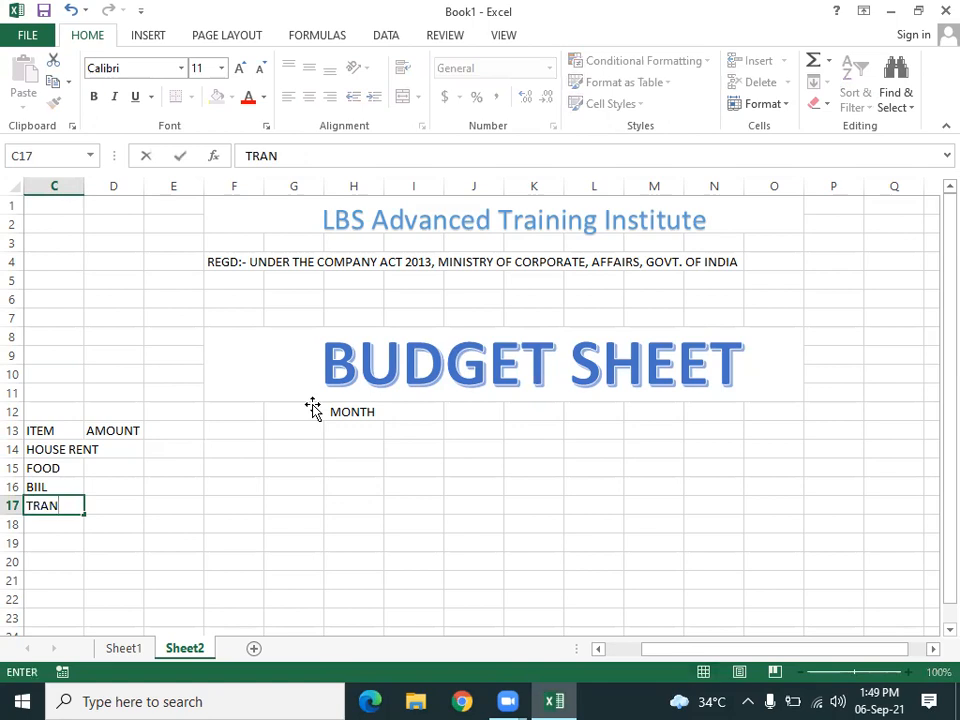
{"action": "type", "text": "SPORT"}
{"action": "key", "text": "Return"}
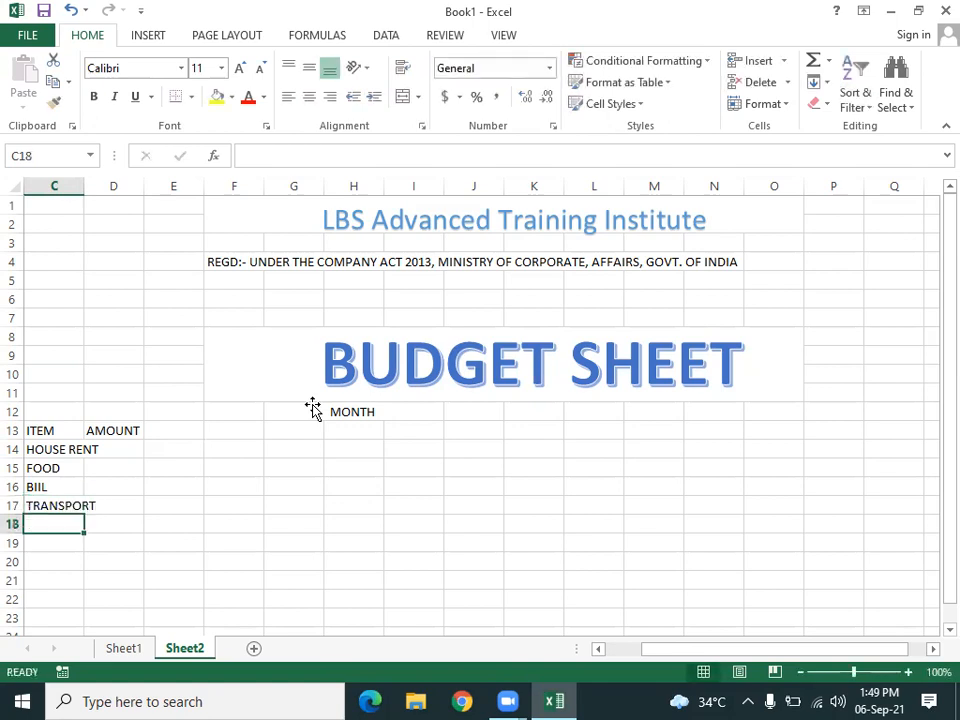
{"action": "type", "text": "MAI"}
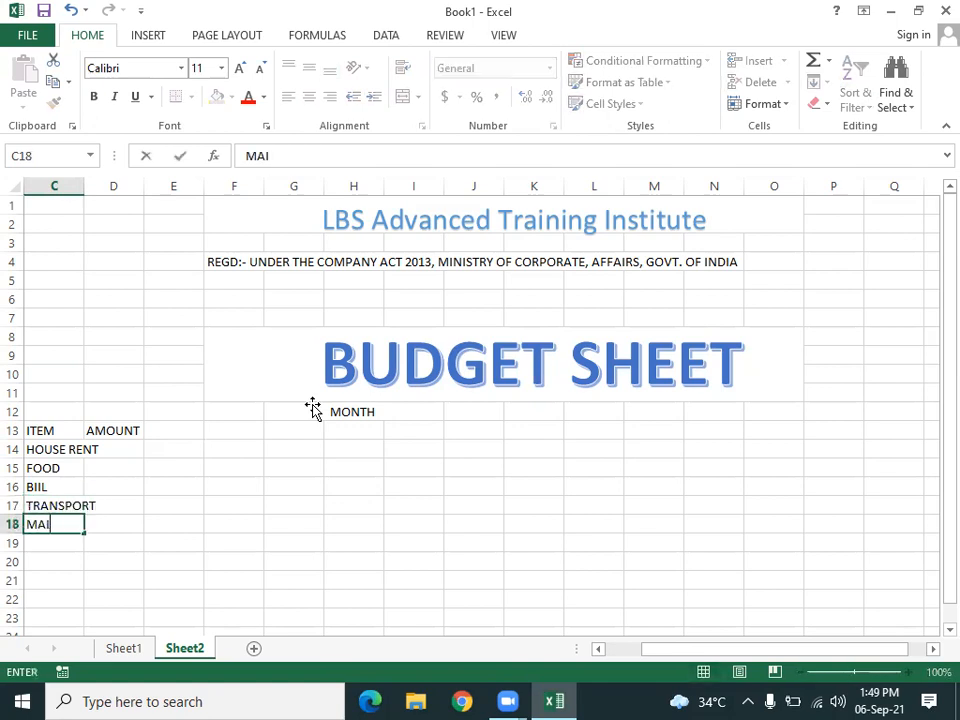
{"action": "type", "text": "NTEN"}
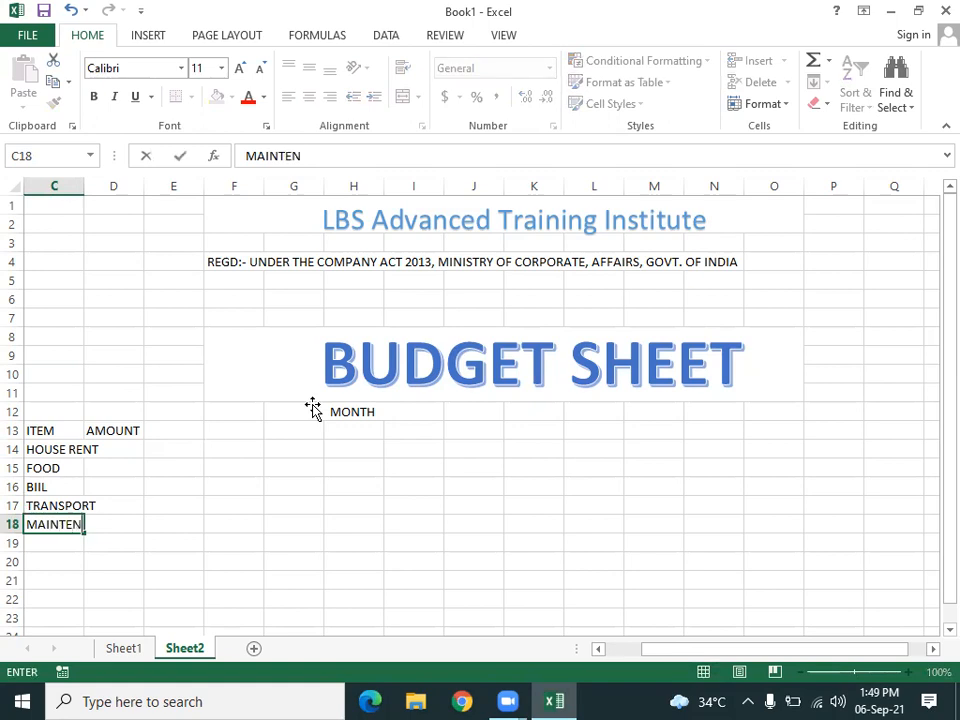
{"action": "type", "text": "ANCE"}
{"action": "key", "text": "Return"}
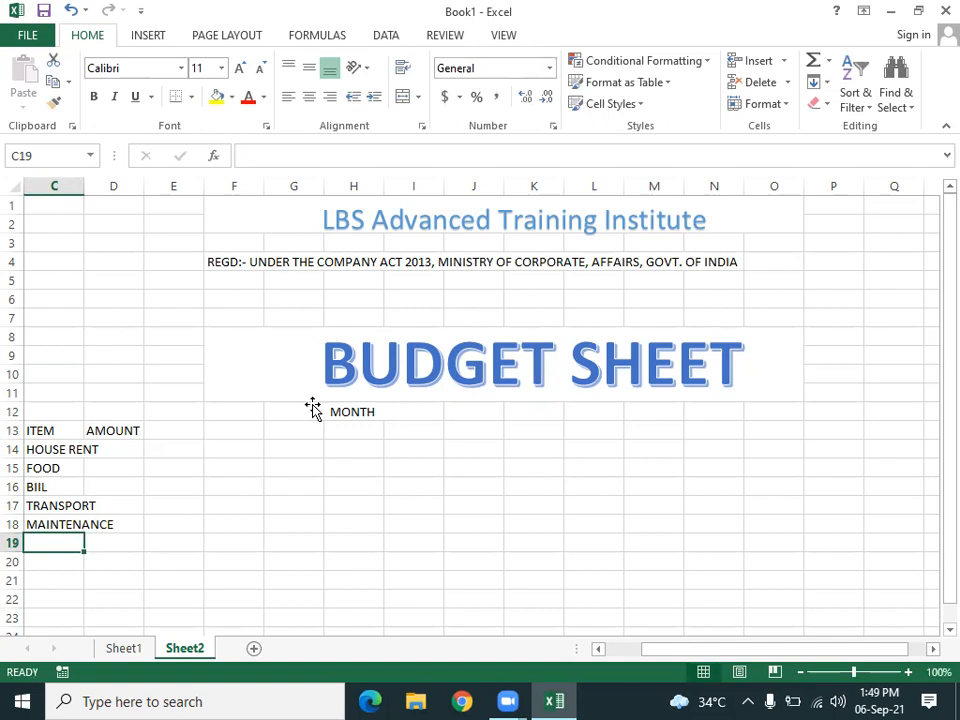
{"action": "type", "text": "OTHERS"}
{"action": "key", "text": "Return"}
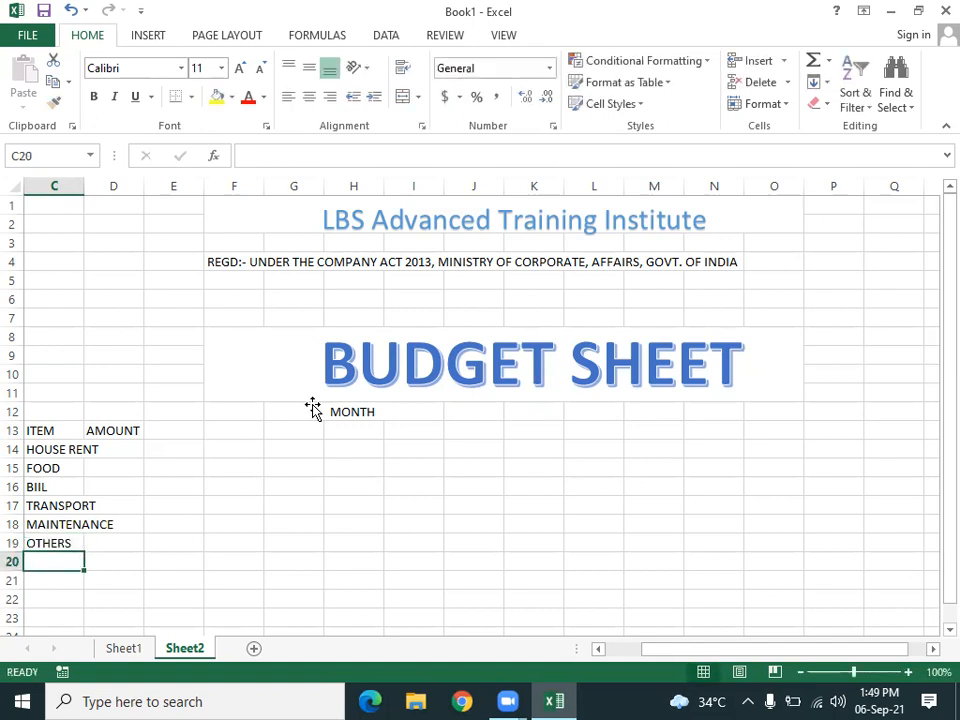
- Add the items ENTERTAINMENT, EDUCATION, WATER BILL and WAGES in cells C20 to C23
{"action": "type", "text": "ENTE"}
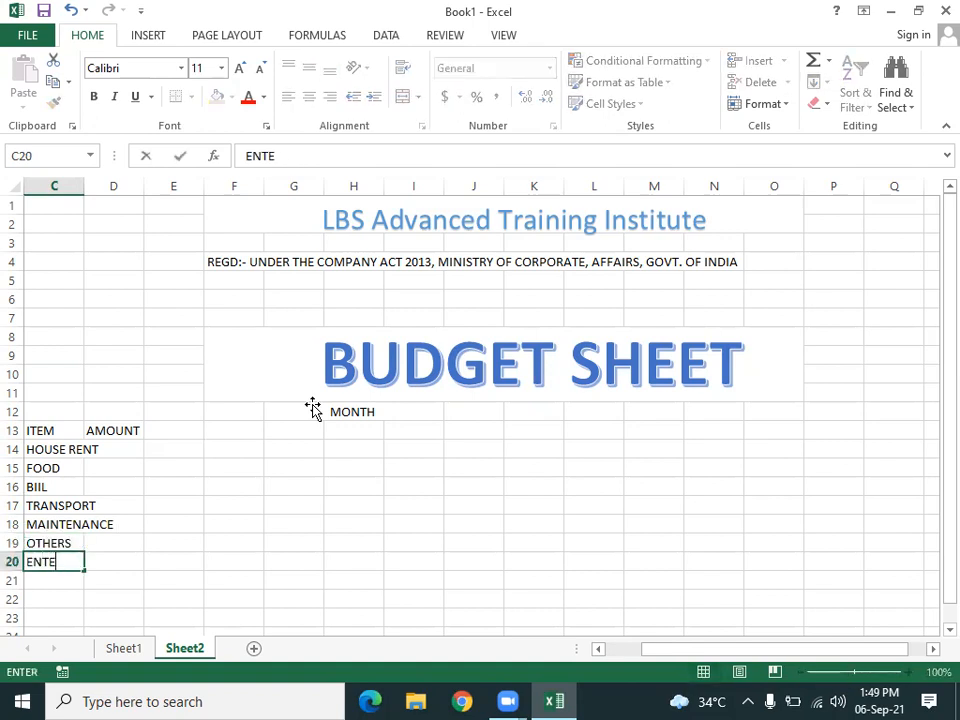
{"action": "type", "text": "RTAINMENT"}
{"action": "key", "text": "Return"}
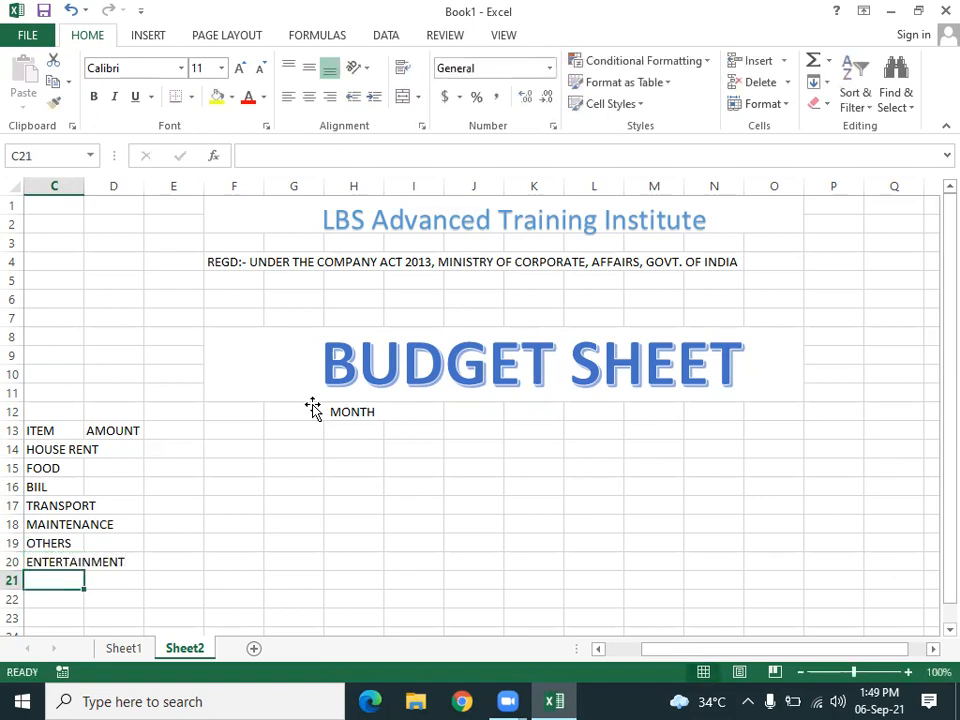
{"action": "type", "text": "EDUCATION"}
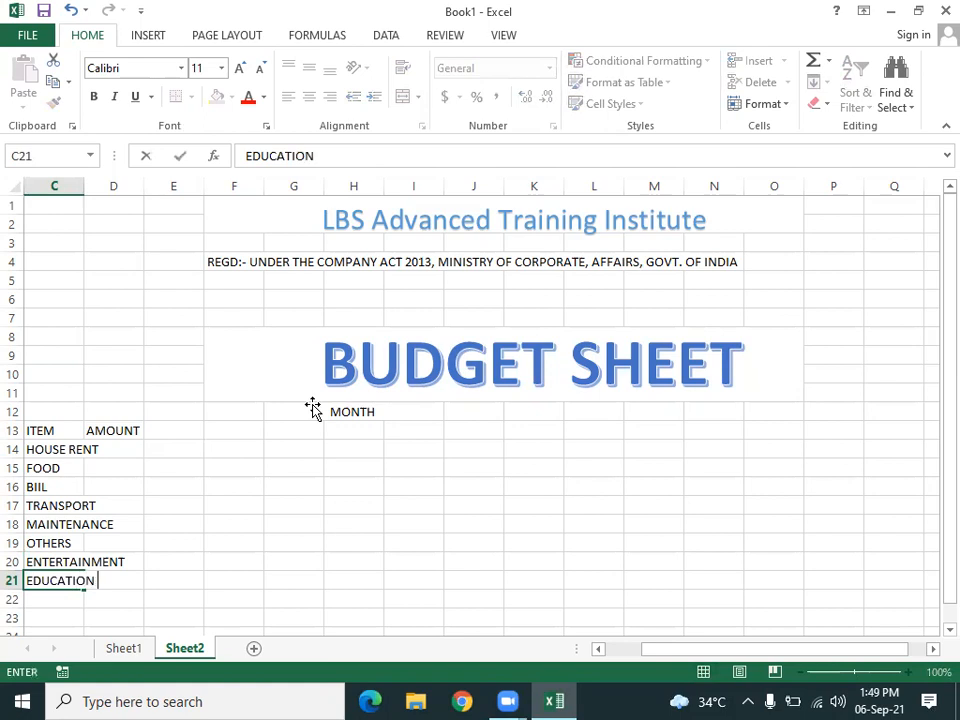
{"action": "key", "text": "Return"}
{"action": "type", "text": "W"}
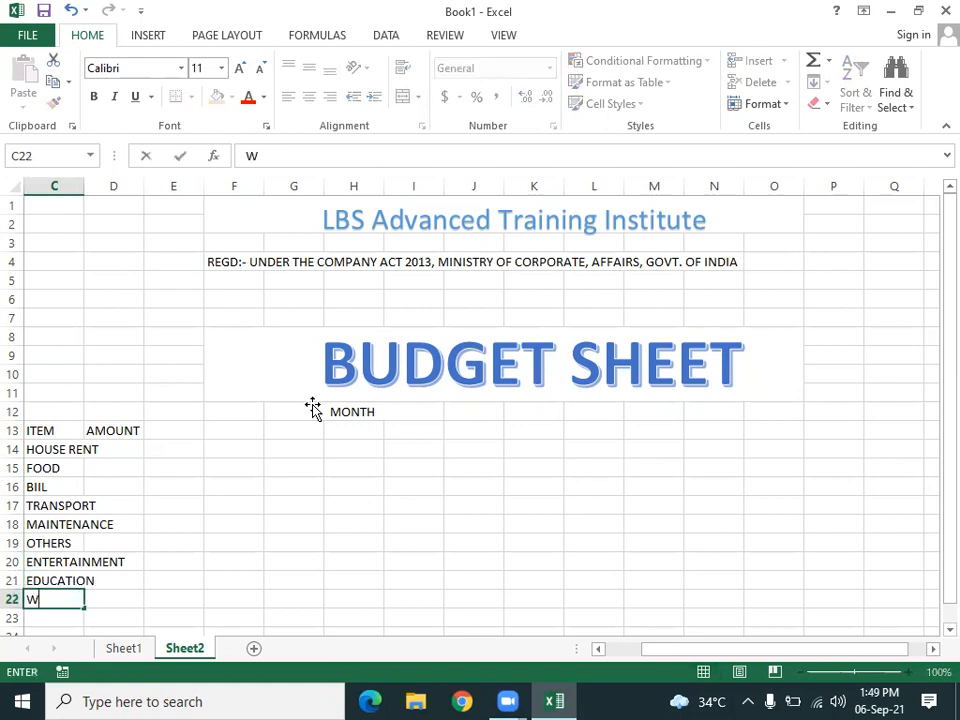
{"action": "type", "text": "ATER BILL"}
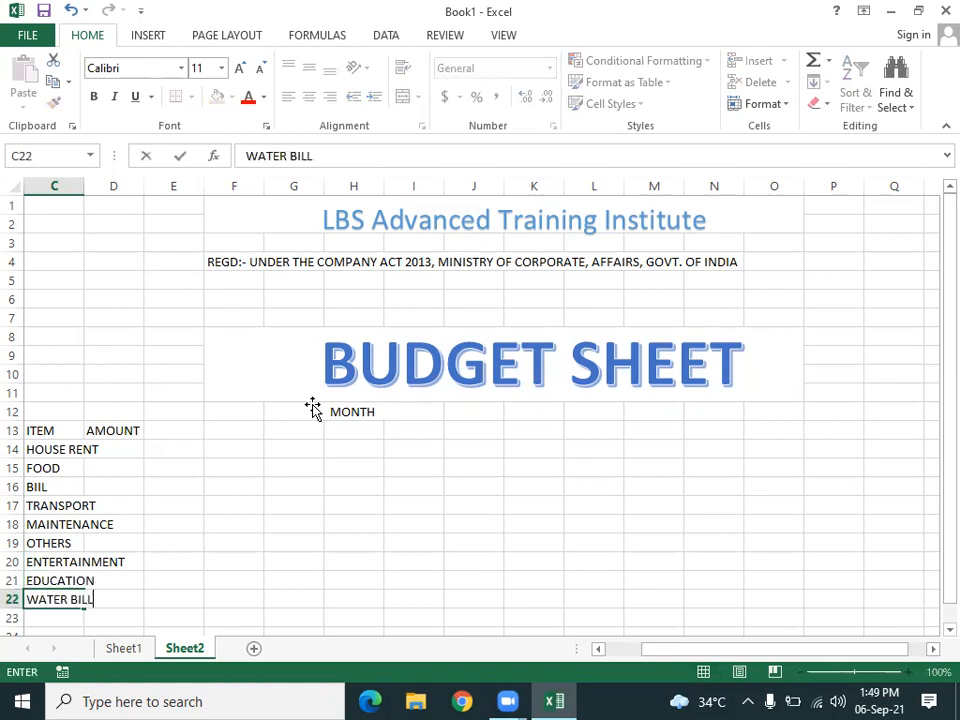
{"action": "key", "text": "Return"}
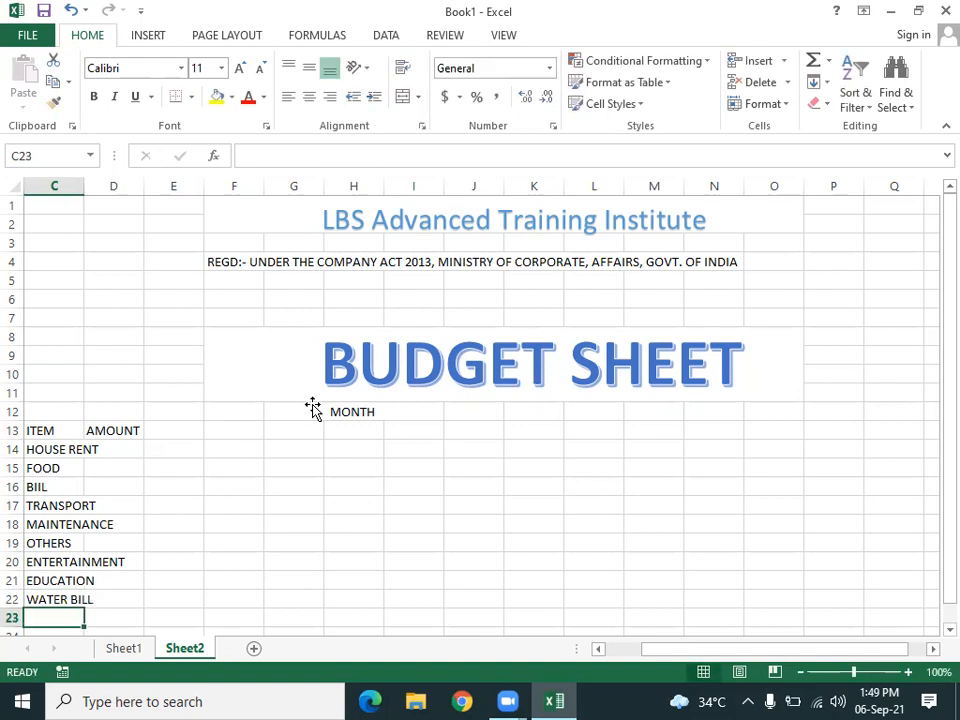
{"action": "type", "text": "WAGES"}
{"action": "key", "text": "Return"}
- Widen columns C and D so that the item names fit inside their column
{"action": "key", "text": "Right"}
{"action": "key", "text": "Up"}
{"action": "key", "text": "Up"}
{"action": "key", "text": "Up"}
{"action": "key", "text": "Up"}
{"action": "key", "text": "Up"}
{"action": "key", "text": "Up"}
{"action": "key", "text": "Up"}
{"action": "key", "text": "Up"}
{"action": "key", "text": "Up"}
{"action": "key", "text": "Up"}
{"action": "key", "text": "Up"}
{"action": "key", "text": "Down"}
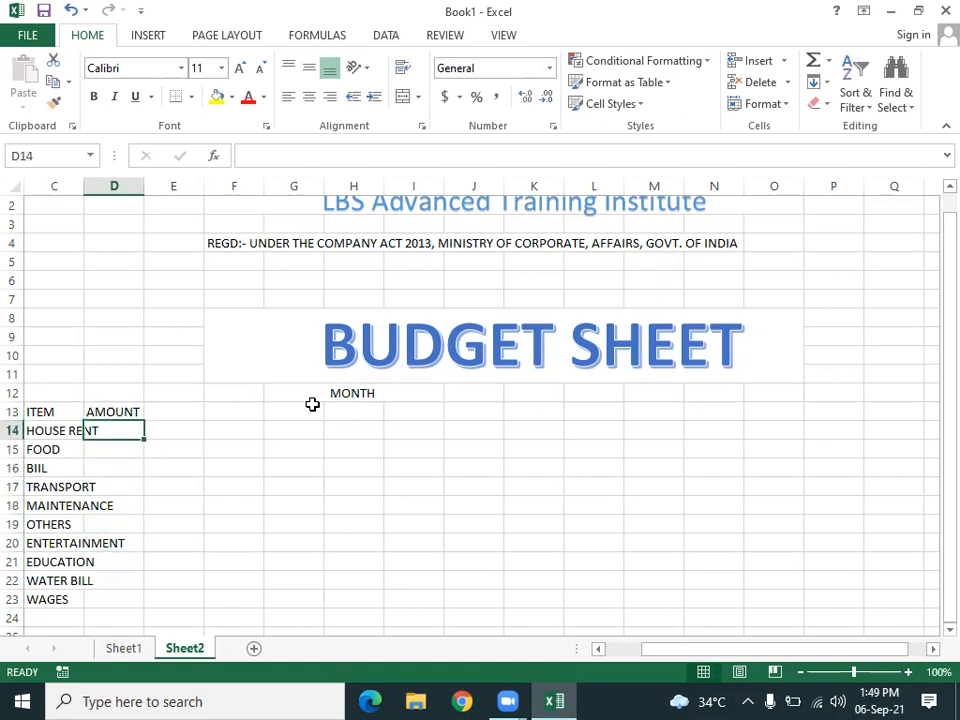
{"action": "left_click_drag", "start_coordinate": [85, 184], "coordinate": [222, 190]}
{"action": "left_click", "coordinate": [212, 523]}
- Enter the amounts 10000 for HOUSE RENT in D14 and 5000 for FOOD in D15
{"action": "left_click", "coordinate": [194, 428]}
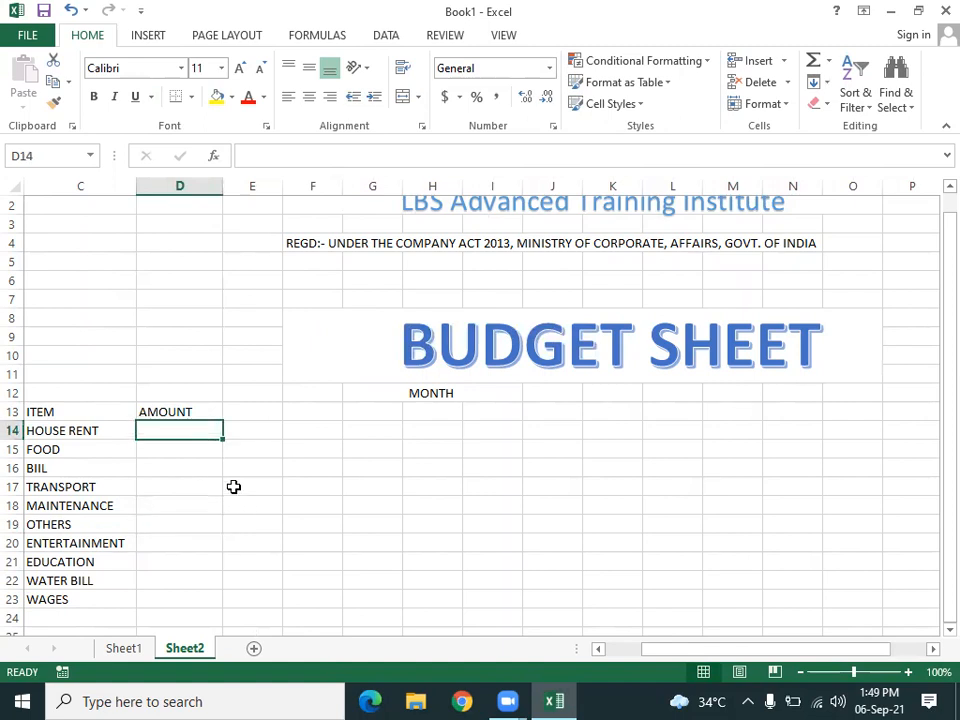
{"action": "type", "text": "10000"}
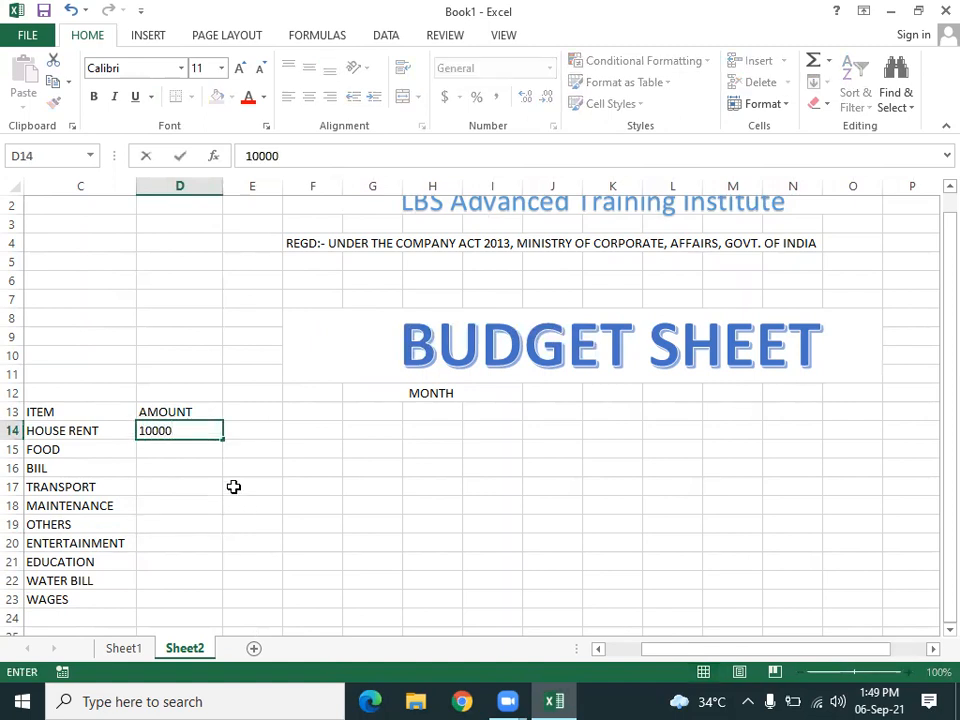
{"action": "key", "text": "Return"}
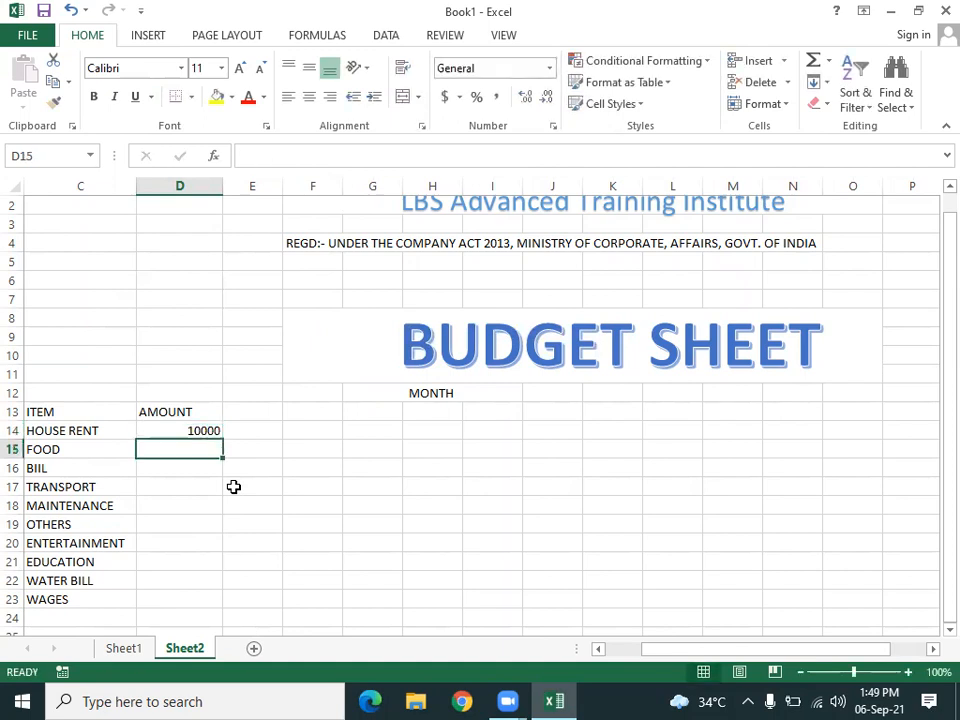
{"action": "type", "text": "5000"}
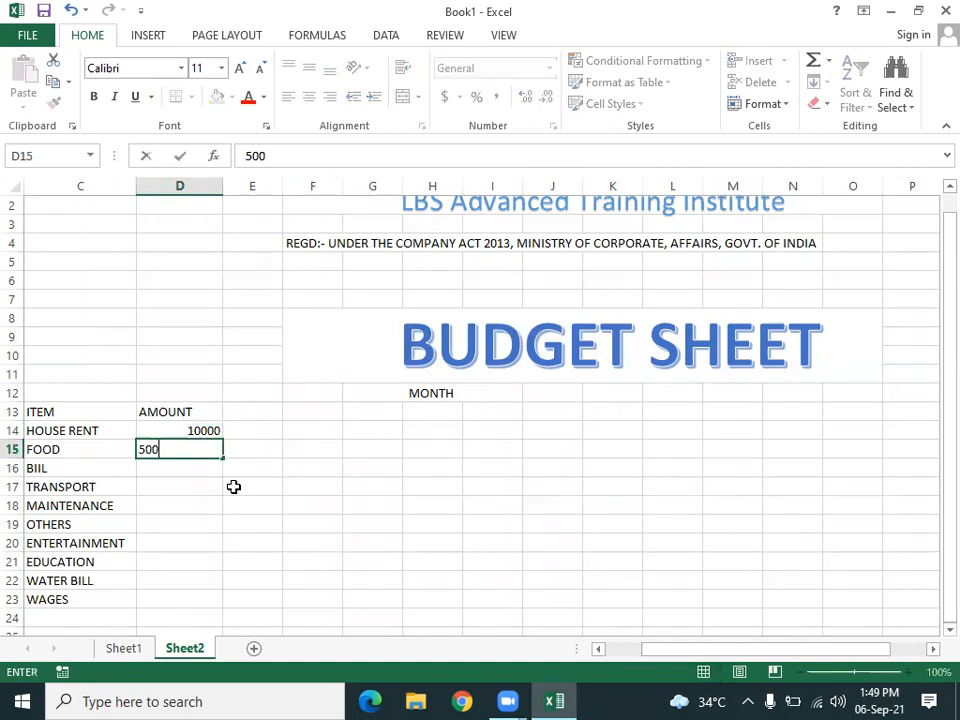
{"action": "key", "text": "Return"}
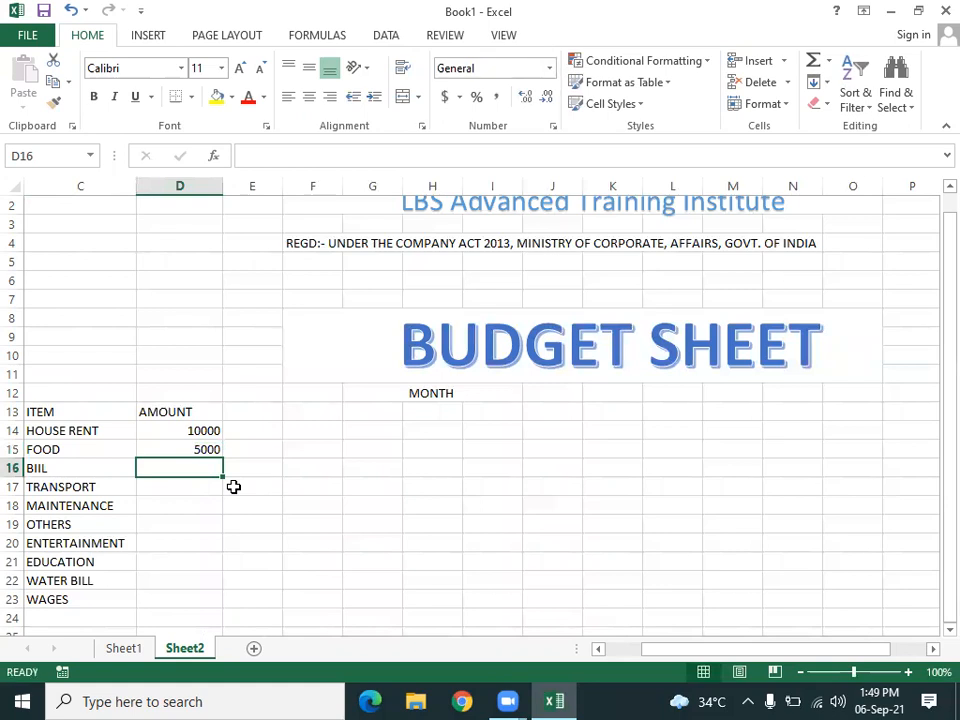
- Enter the amounts 5000 for BIIL, 2000 for TRANSPORT and 1000 for MAINTENANCE in D16 to D18
{"action": "type", "text": "5000"}
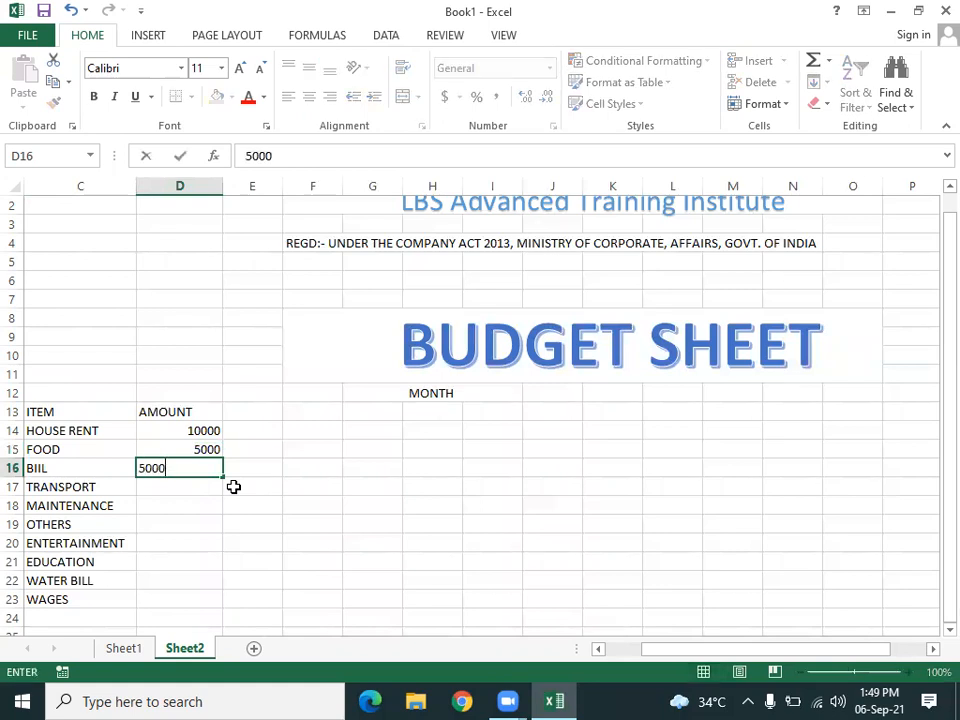
{"action": "key", "text": "Return"}
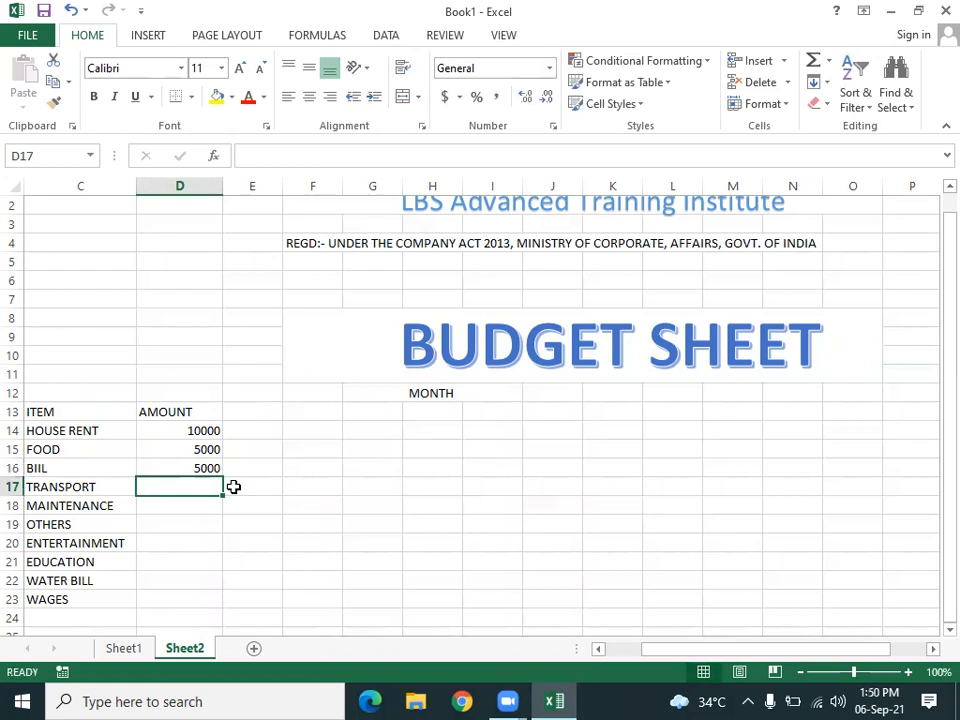
{"action": "type", "text": "2000"}
{"action": "key", "text": "Return"}
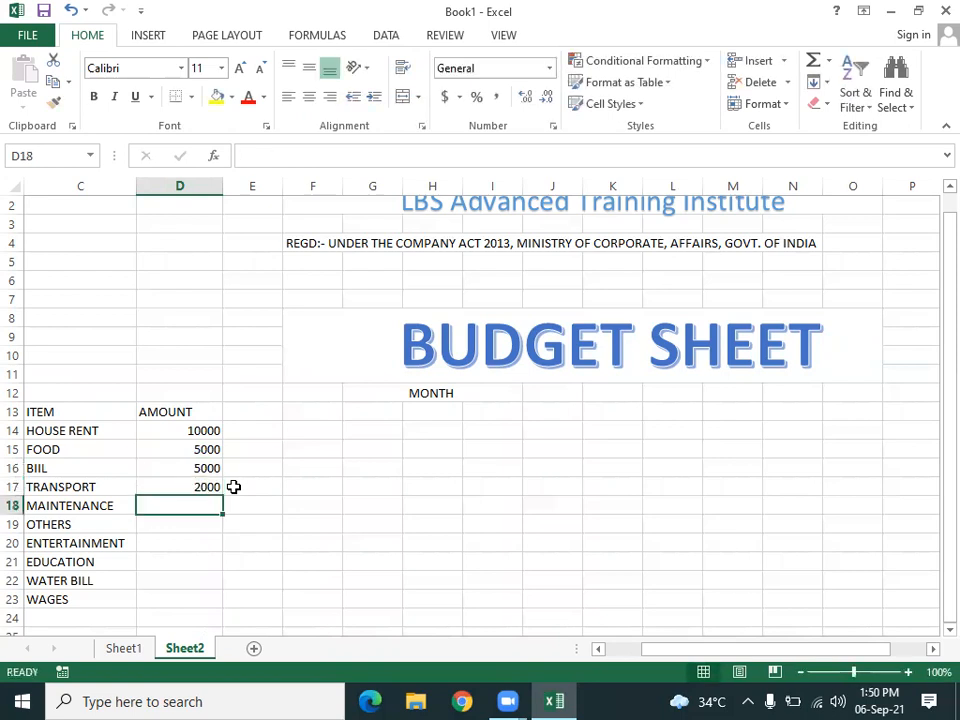
{"action": "type", "text": "1000"}
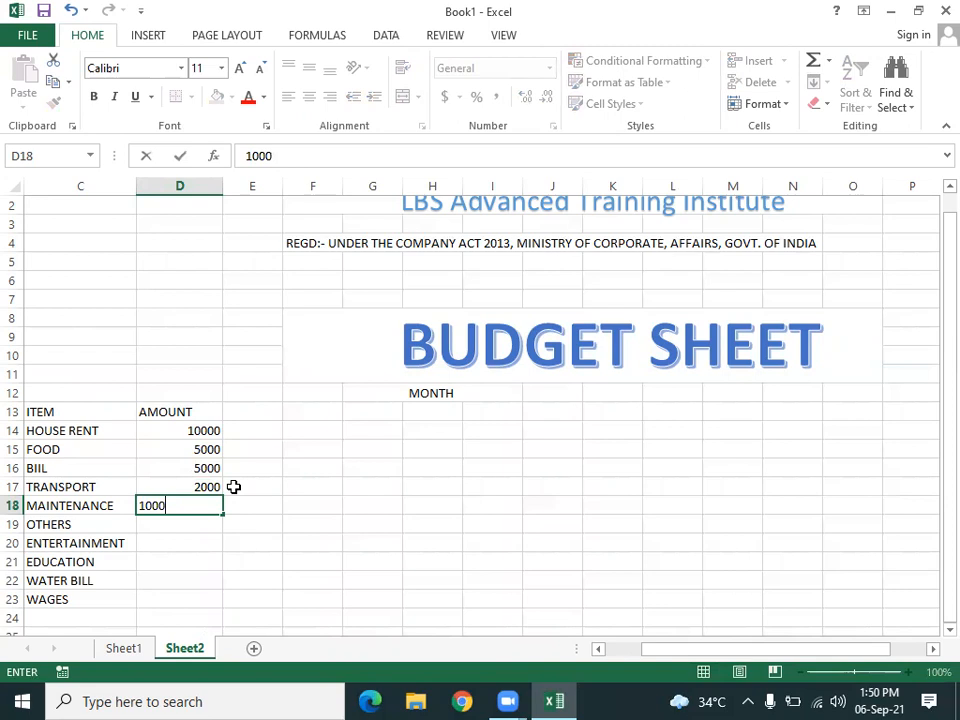
{"action": "key", "text": "Return"}
- Enter the amounts 500 for OTHERS in D19 and 5000 for ENTERTAINMENT in D20
{"action": "type", "text": "5000"}
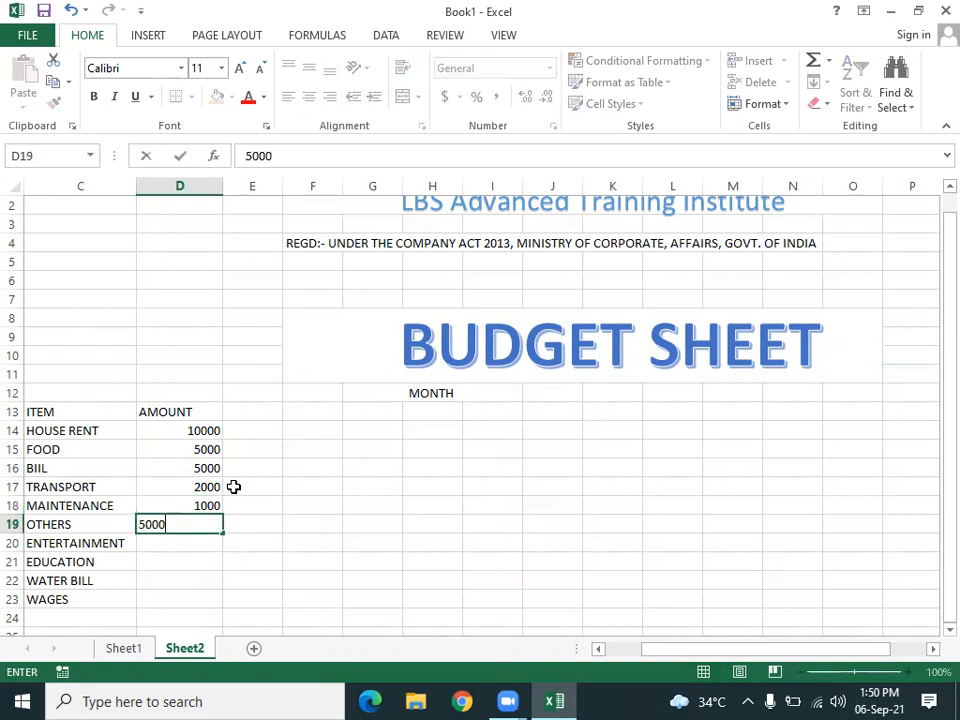
{"action": "key", "text": "Return"}
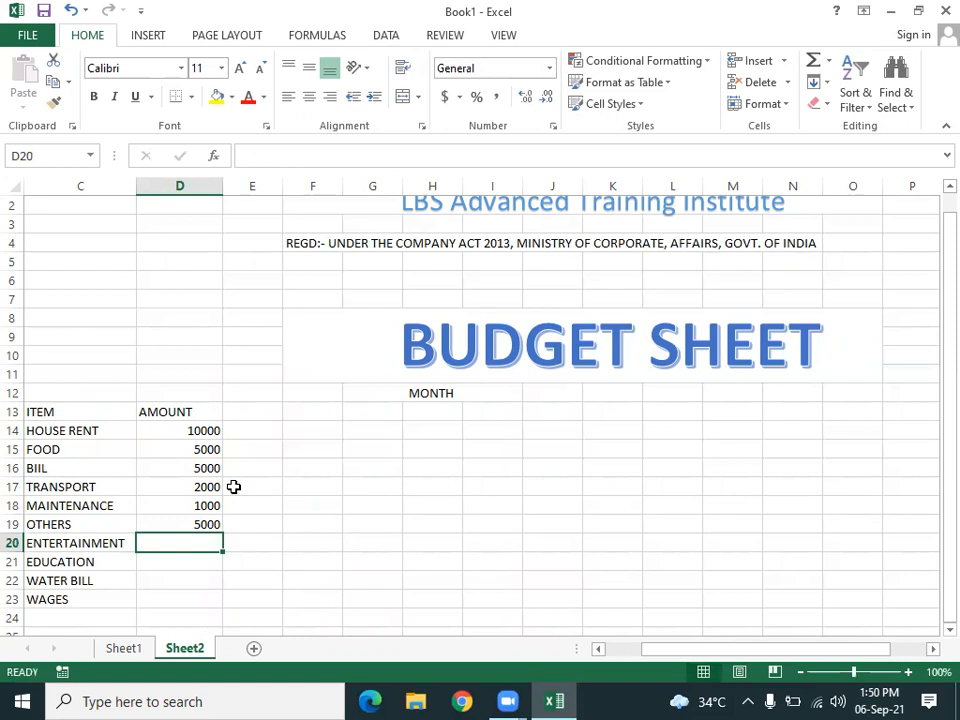
{"action": "key", "text": "Up"}
{"action": "type", "text": "500"}
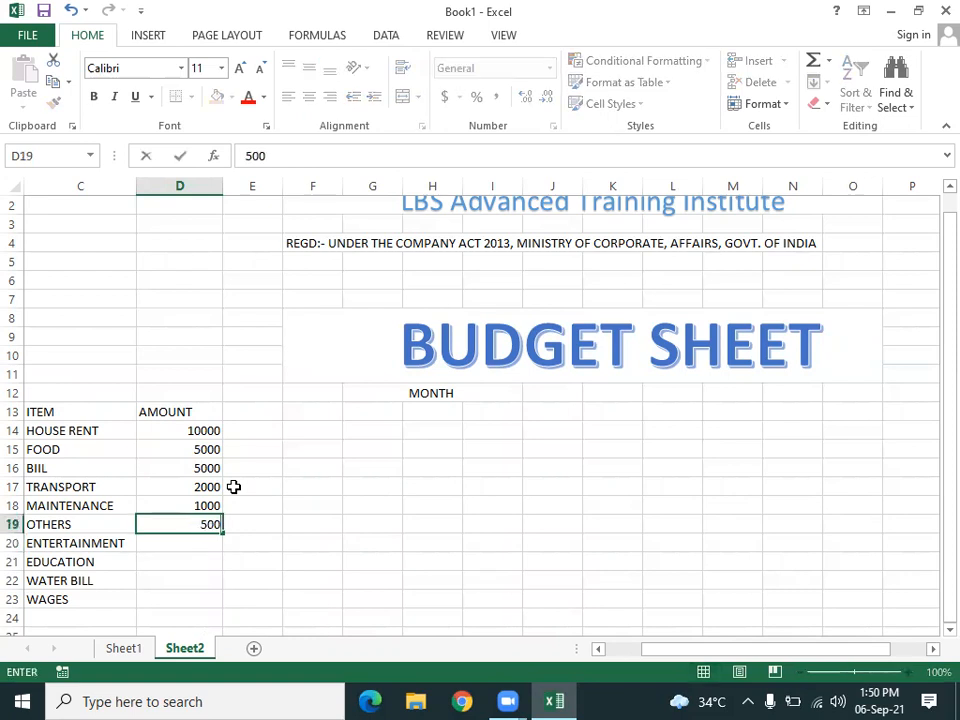
{"action": "key", "text": "Return"}
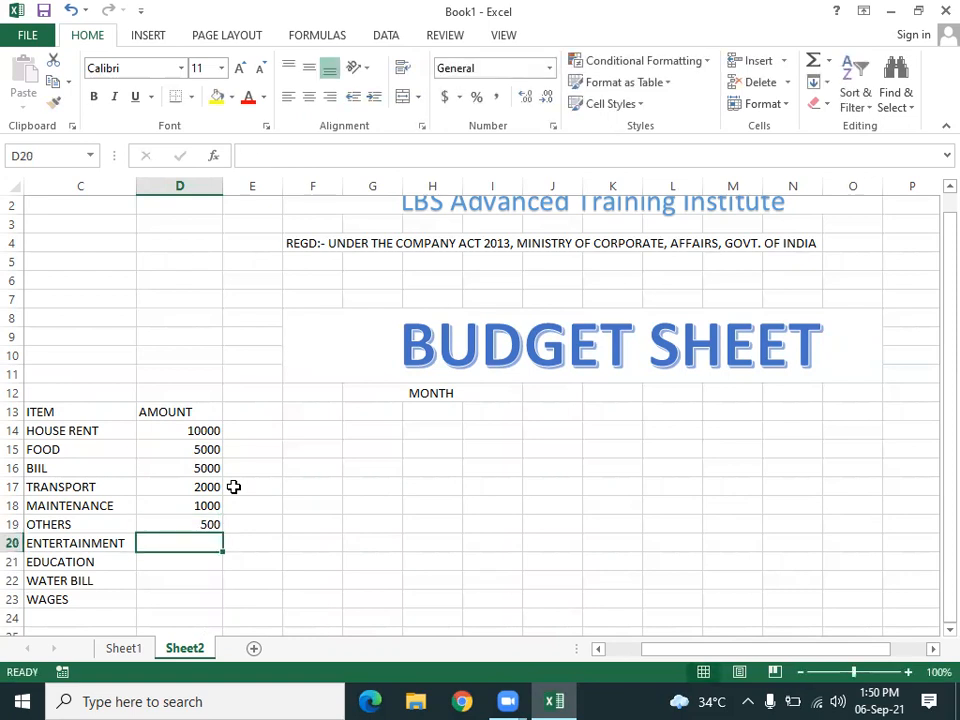
{"action": "type", "text": "5000"}
{"action": "key", "text": "Return"}
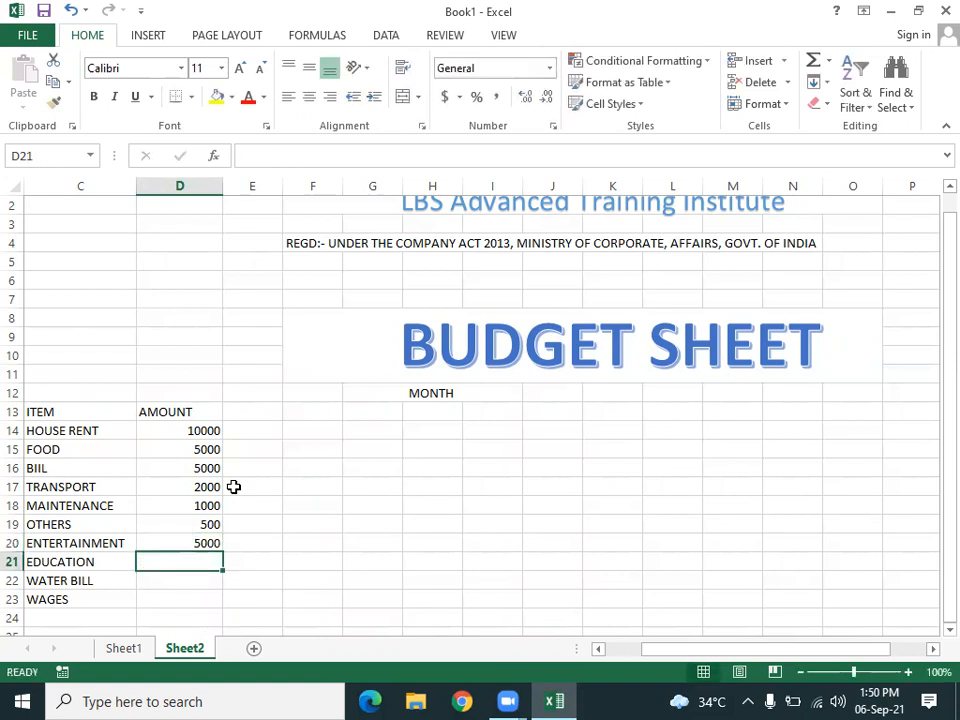
- Enter the amounts 1000 for EDUCATION, 5000 for WATER BILL and 1000 for WAGES in D21 to D23
{"action": "type", "text": "100"}
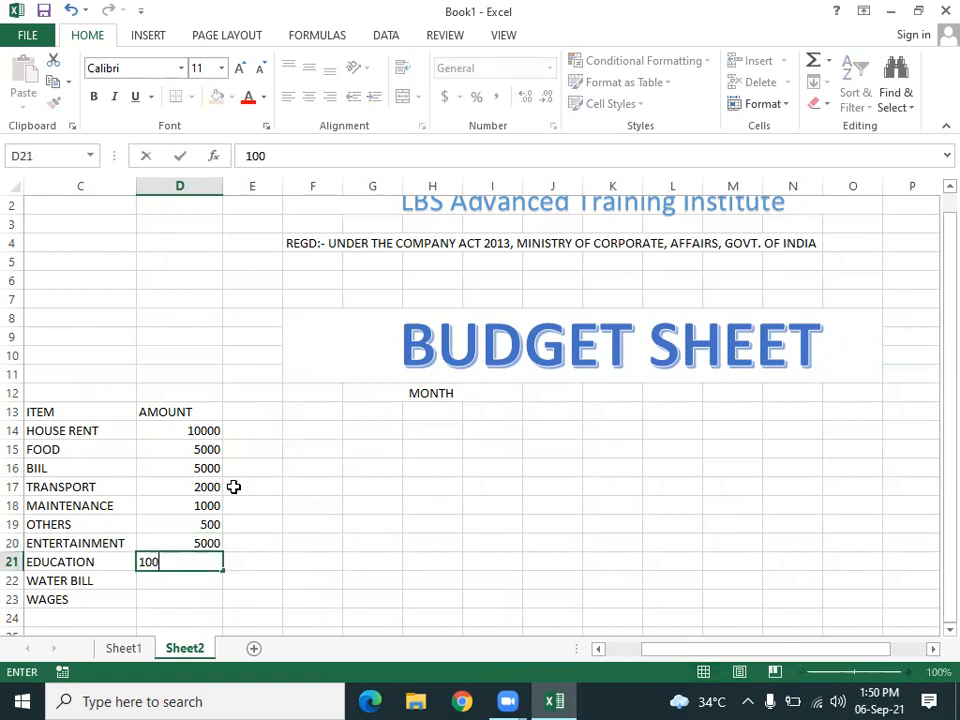
{"action": "type", "text": "00"}
{"action": "key", "text": "BackSpace"}
{"action": "key", "text": "Return"}
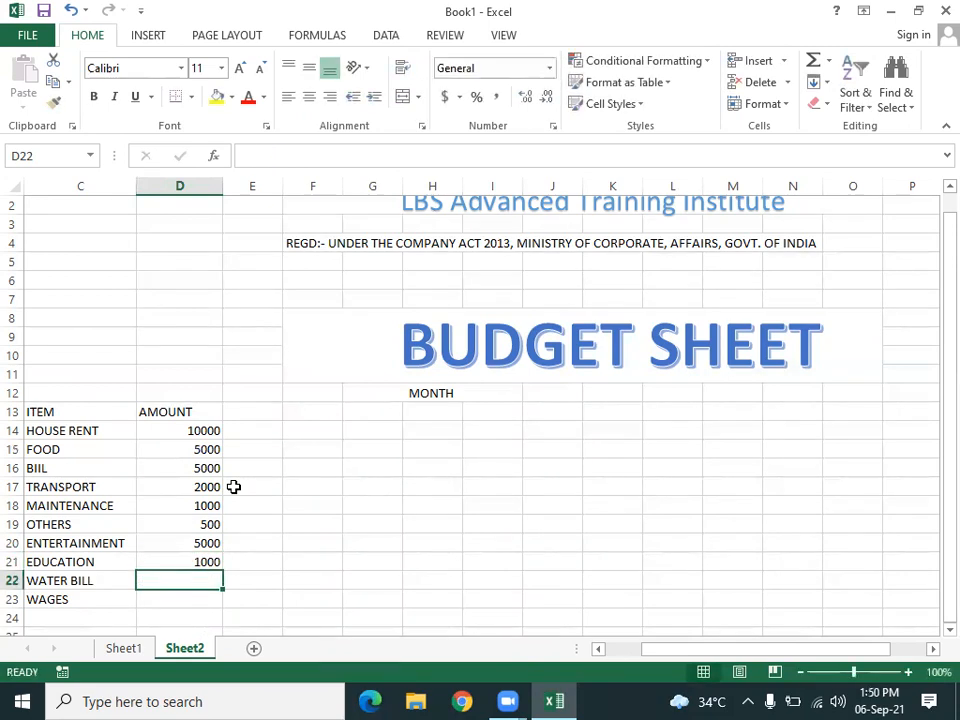
{"action": "type", "text": "5000"}
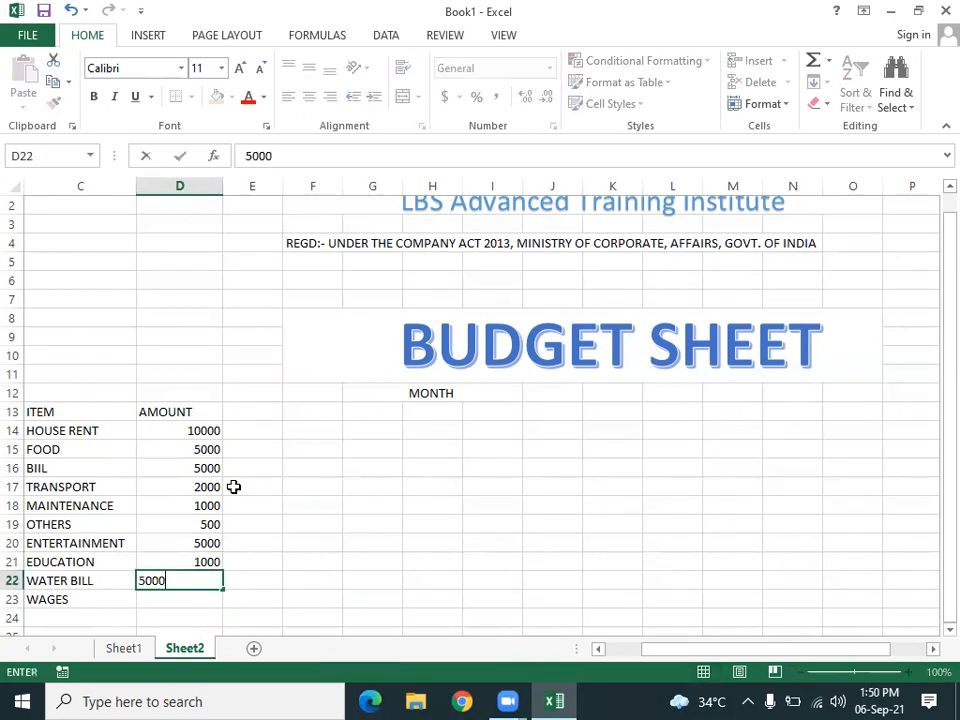
{"action": "key", "text": "Return"}
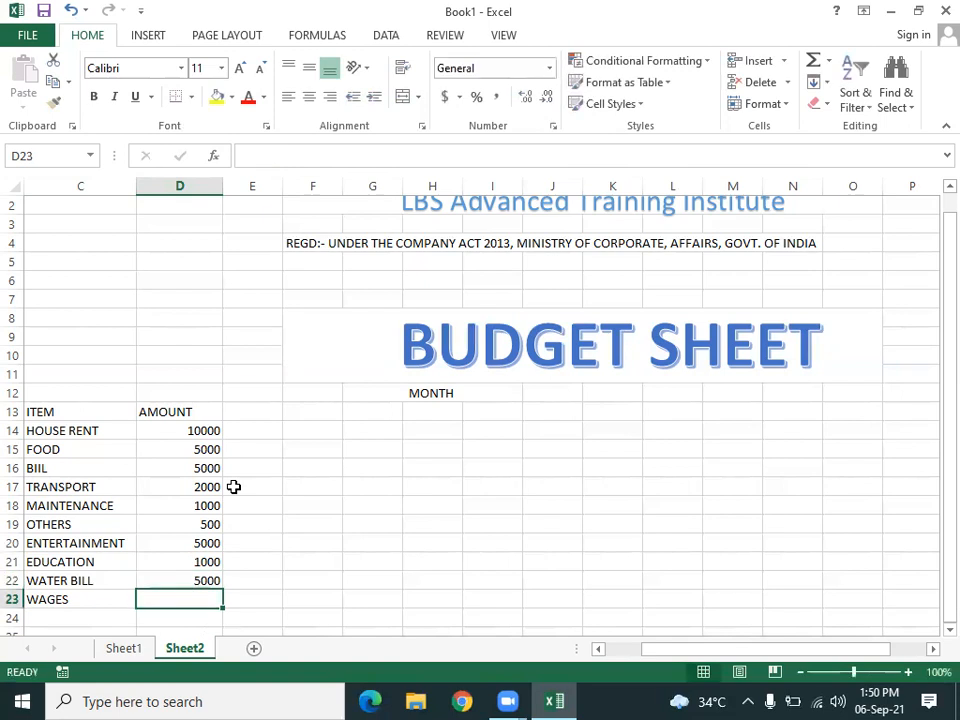
{"action": "type", "text": "1000"}
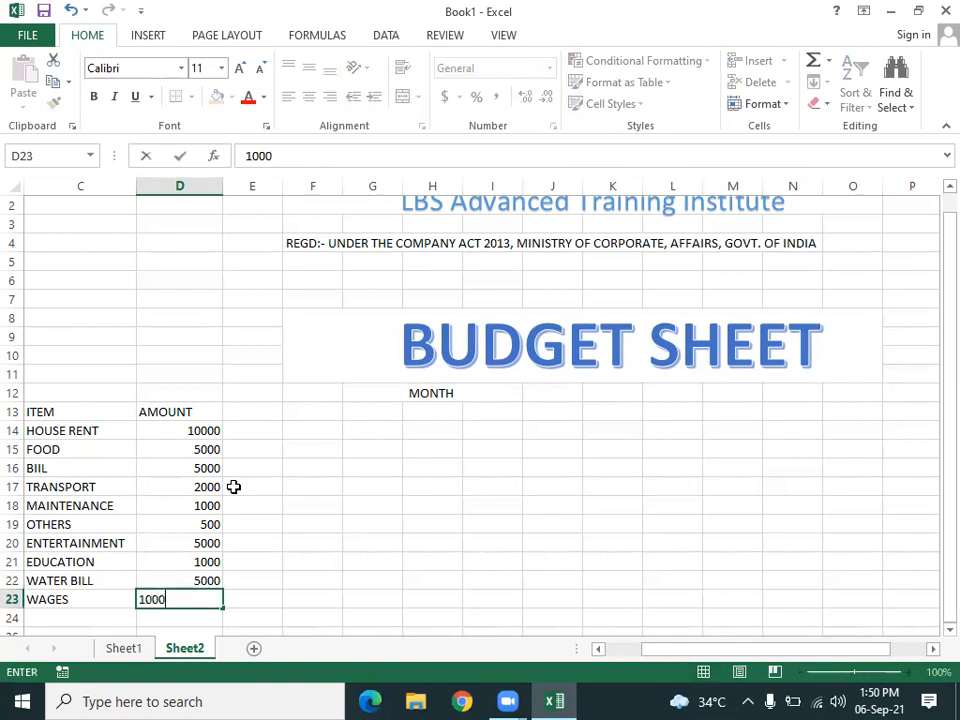
{"action": "key", "text": "Return"}
{"action": "key", "text": "Right"}
{"action": "key", "text": "Up"}
{"action": "key", "text": "Up"}
{"action": "key", "text": "Up"}
{"action": "key", "text": "Up"}
{"action": "key", "text": "Up"}
{"action": "key", "text": "Up"}
{"action": "key", "text": "Up"}
{"action": "key", "text": "Up"}
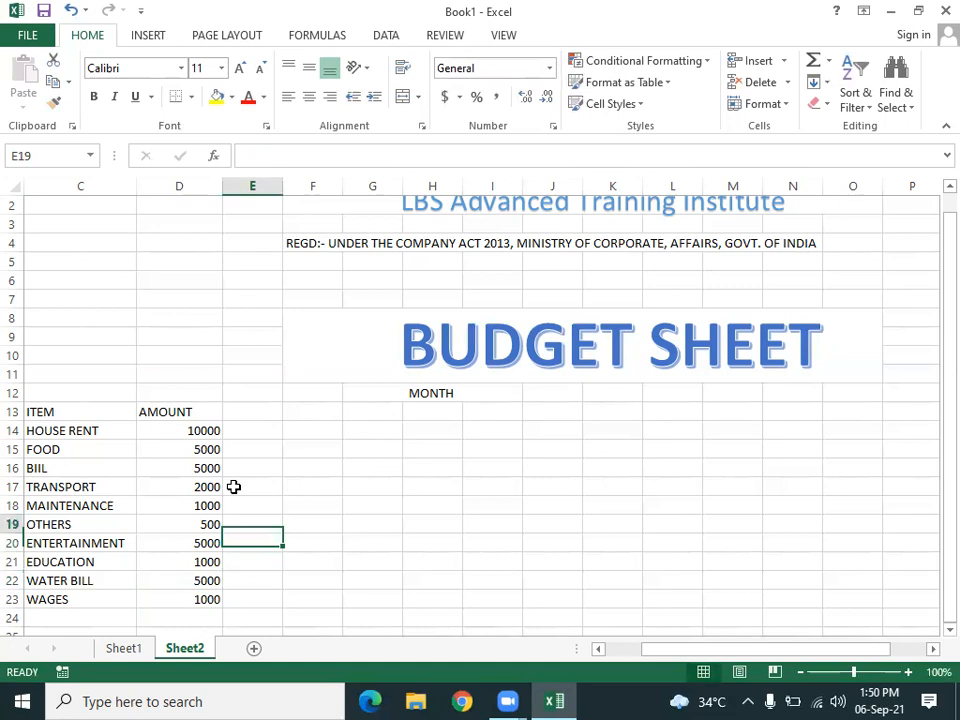
{"action": "key", "text": "Right"}
{"action": "key", "text": "Right"}
{"action": "key", "text": "Right"}
{"action": "key", "text": "Right"}
{"action": "key", "text": "Up"}
{"action": "key", "text": "Up"}
{"action": "key", "text": "Left"}
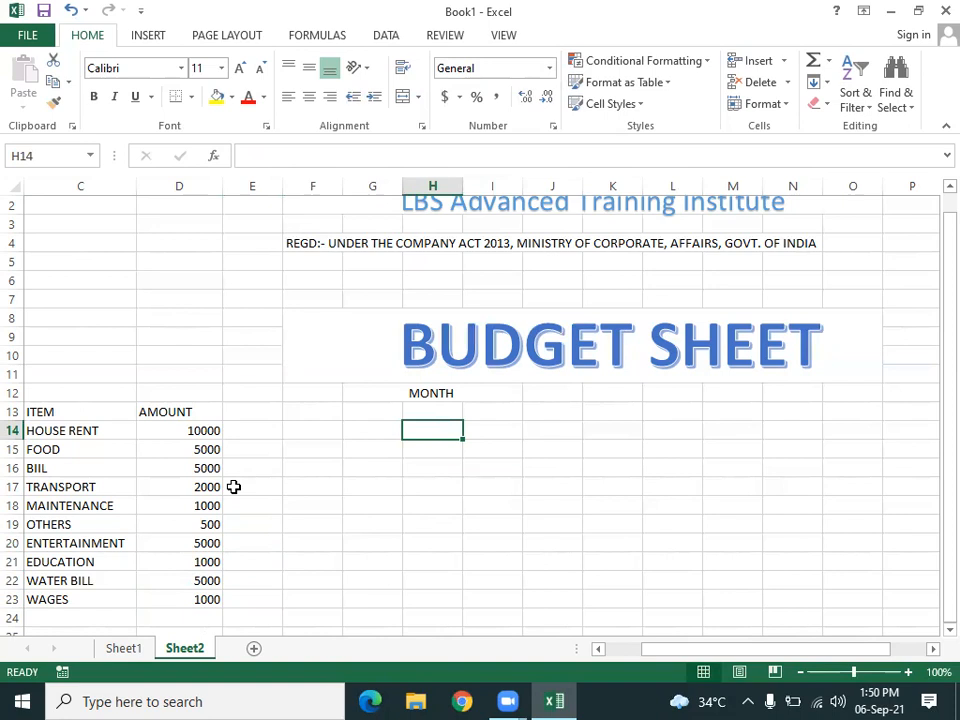
{"action": "type", "text": "JAN"}
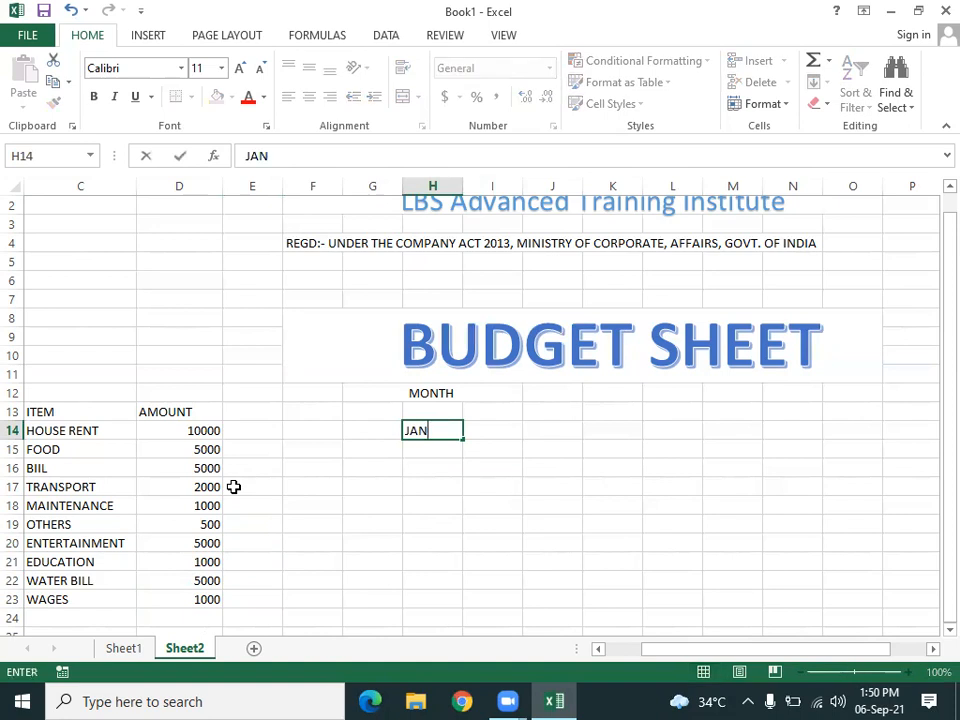
{"action": "key", "text": "BackSpace"}
{"action": "key", "text": "BackSpace"}
{"action": "key", "text": "BackSpace"}
- Enter the month headings JAN, FEB and MARCH in cells H13 to J13, below the MONTH label
{"action": "key", "text": "Up"}
{"action": "type", "text": "NAJ"}
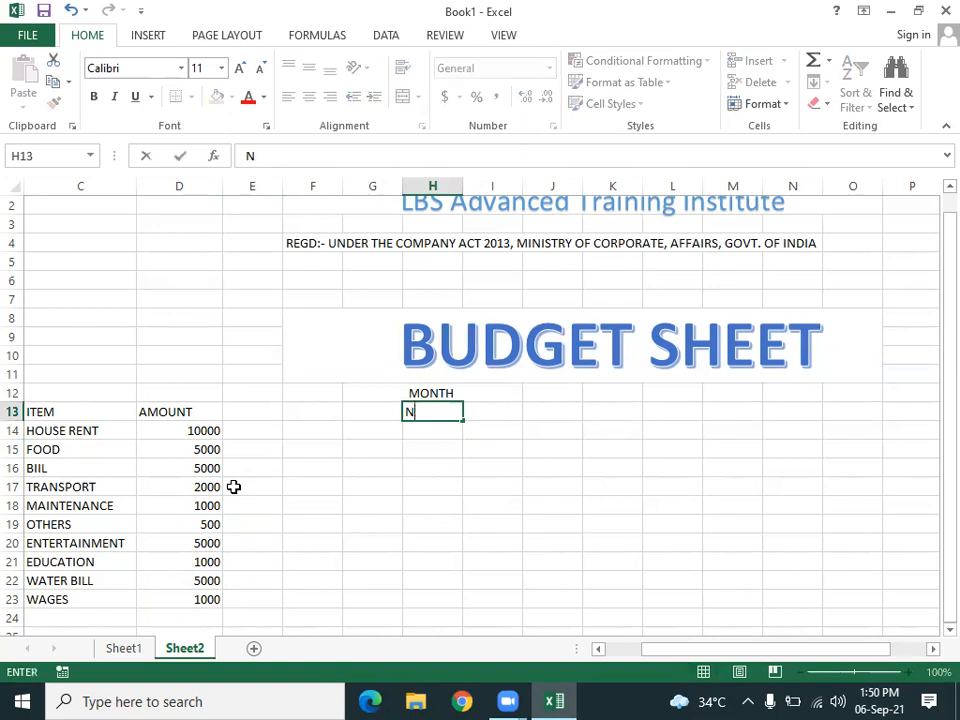
{"action": "key", "text": "BackSpace"}
{"action": "key", "text": "BackSpace"}
{"action": "key", "text": "BackSpace"}
{"action": "type", "text": "JAN"}
{"action": "key", "text": "Return"}
{"action": "key", "text": "Up"}
{"action": "key", "text": "Right"}
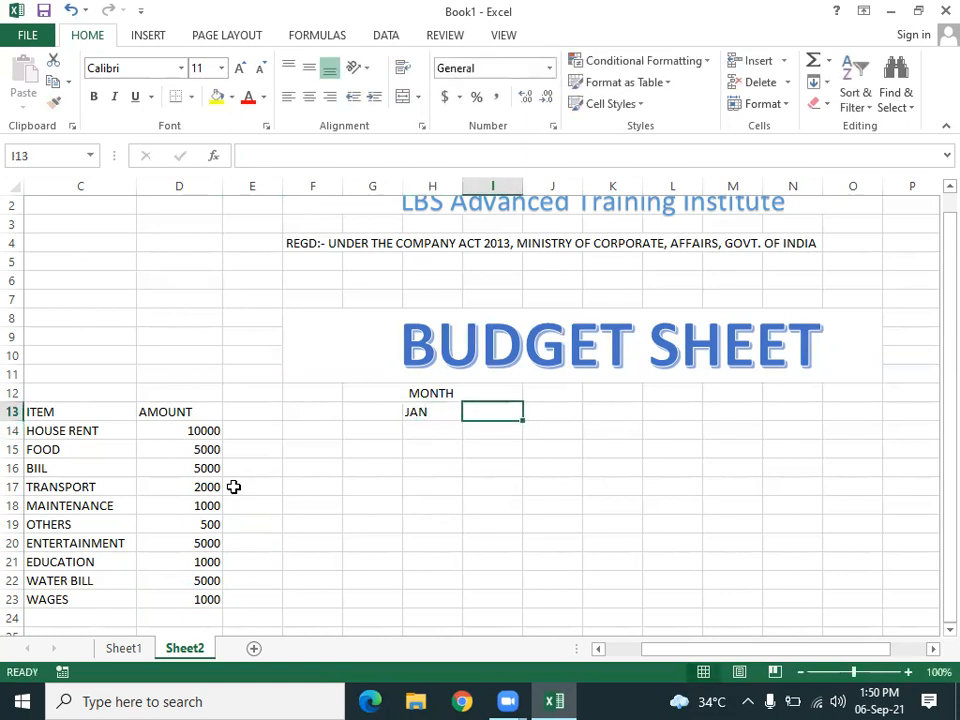
{"action": "type", "text": "FEB"}
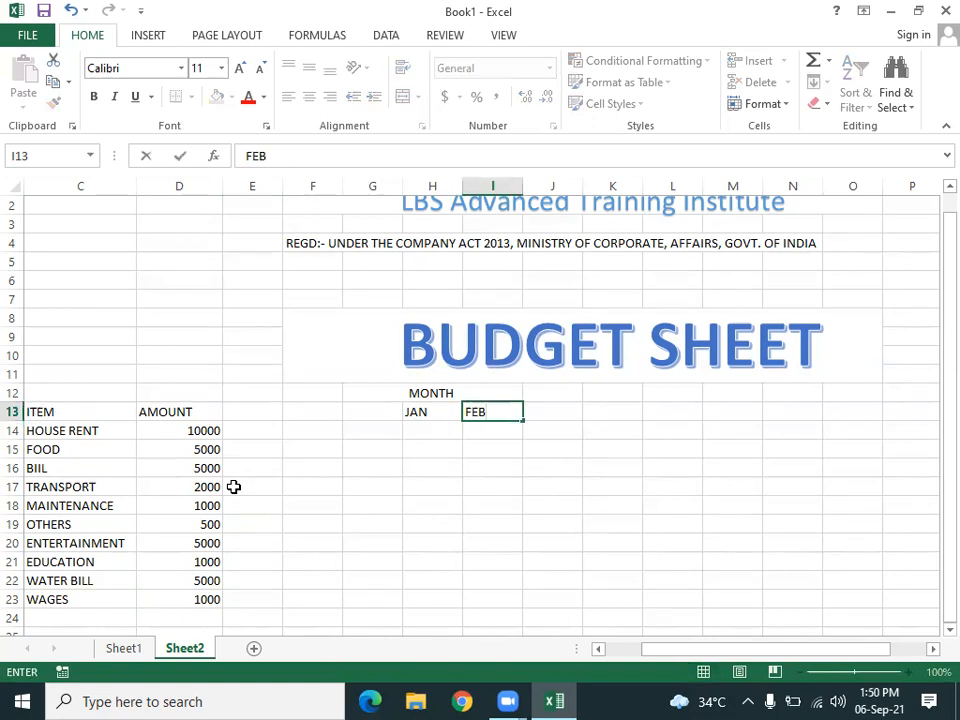
{"action": "key", "text": "Tab"}
{"action": "type", "text": "MARCH"}
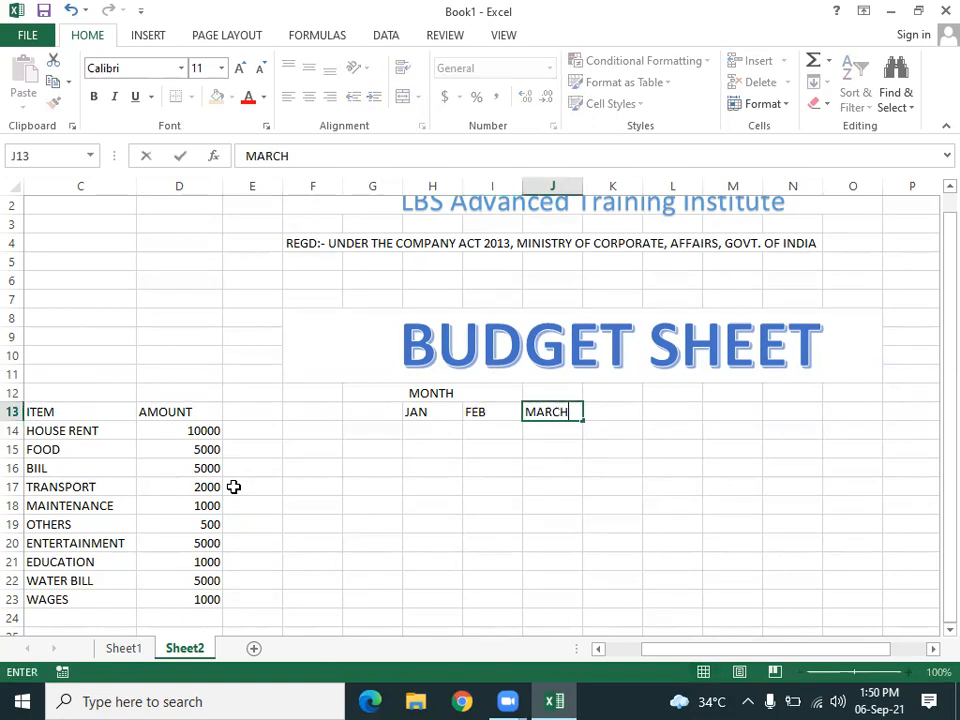
{"action": "key", "text": "Return"}
- Enter 10000 as the January amount for HOUSE RENT in H14
{"action": "key", "text": "Left"}
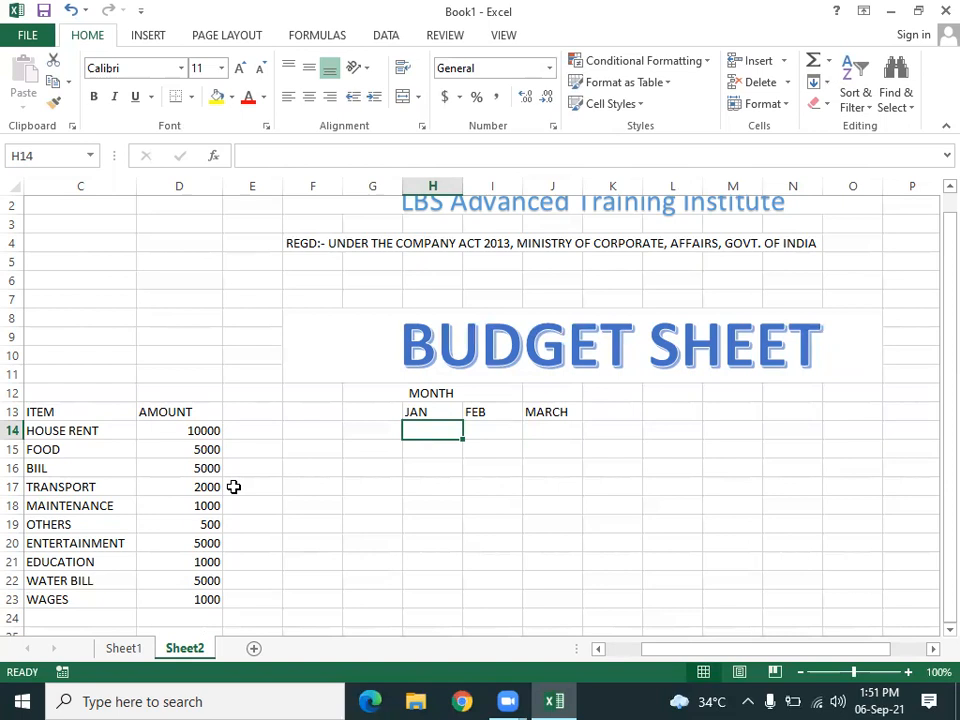
{"action": "type", "text": "1000"}
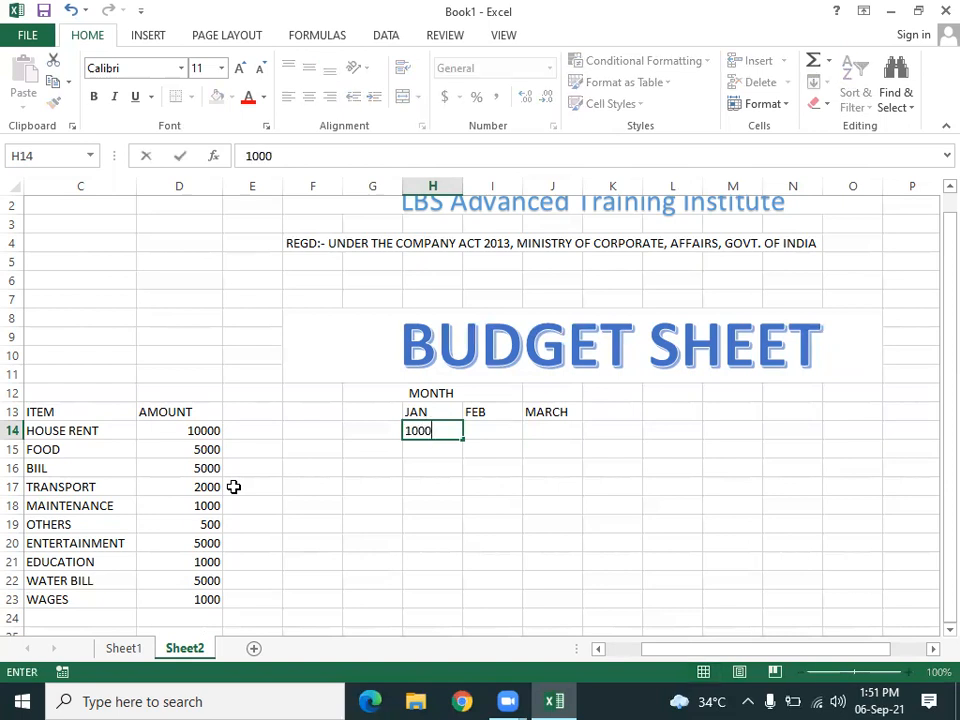
{"action": "key", "text": "Return"}
{"action": "key", "text": "Up"}
{"action": "type", "text": "10000"}
{"action": "key", "text": "Return"}
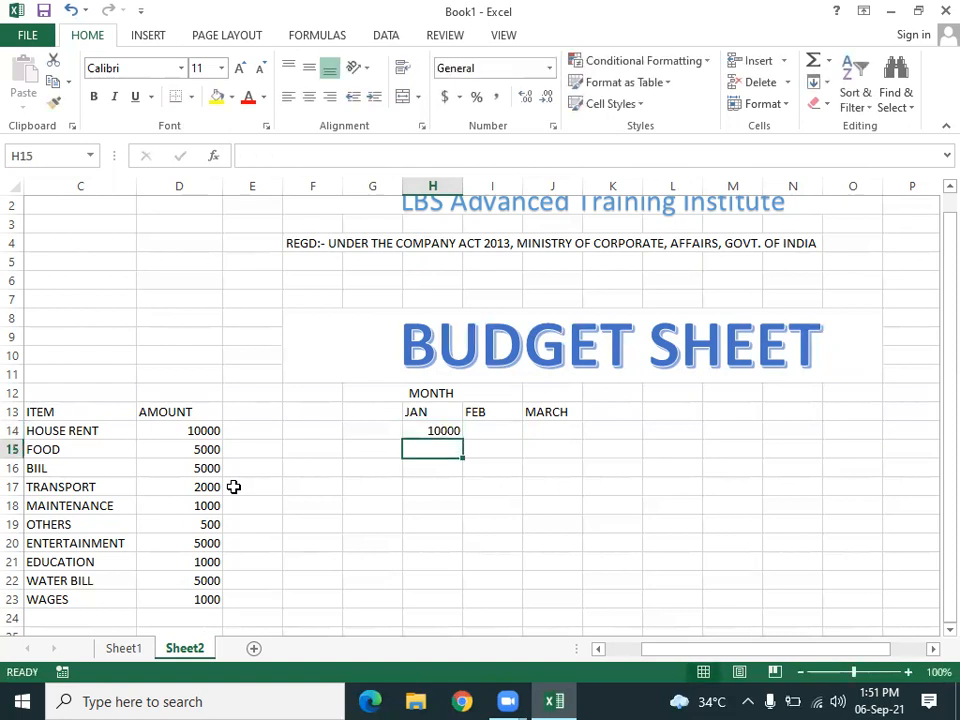
- Enter 5500 as the January amount for FOOD in H15
{"action": "type", "text": "4500"}
{"action": "key", "text": "BackSpace"}
{"action": "key", "text": "BackSpace"}
{"action": "key", "text": "BackSpace"}
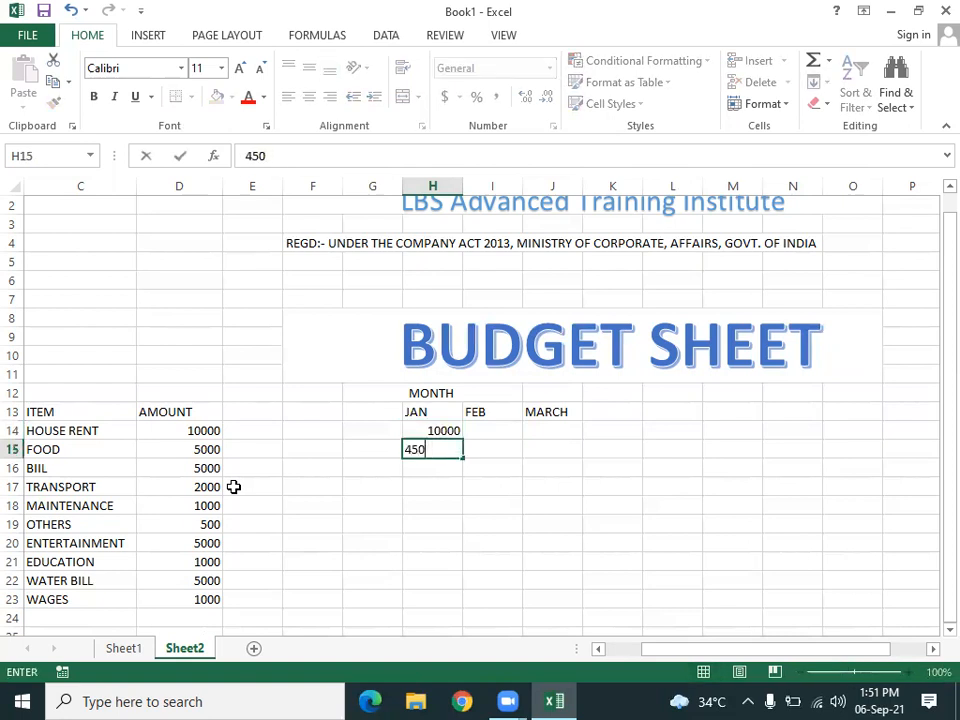
{"action": "key", "text": "BackSpace"}
{"action": "type", "text": "5500"}
{"action": "key", "text": "Return"}
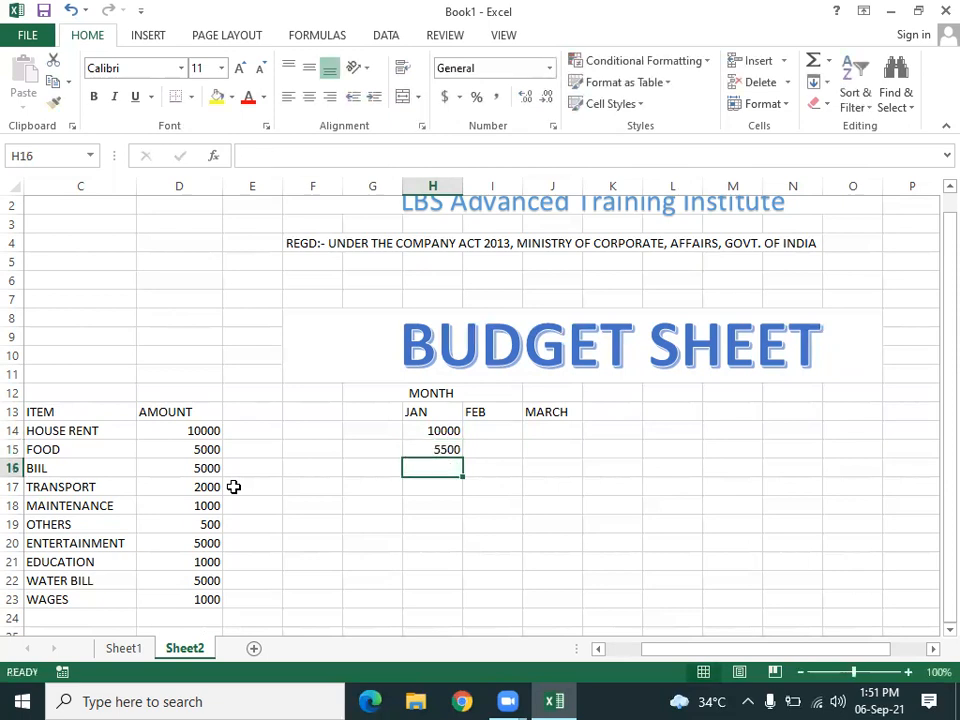
- Enter the January amounts 4500 for BIIL, 1500 for TRANSPORT, 2500 for MAINTENANCE and 1000 for OTHERS in H16 to H19
{"action": "type", "text": "4500"}
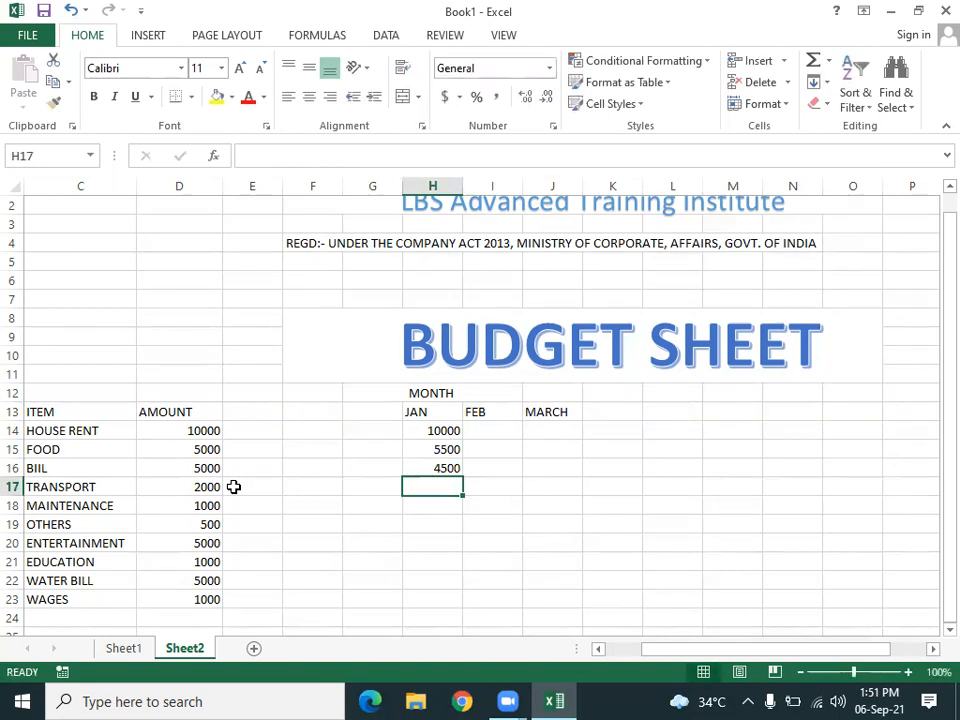
{"action": "type", "text": "1500"}
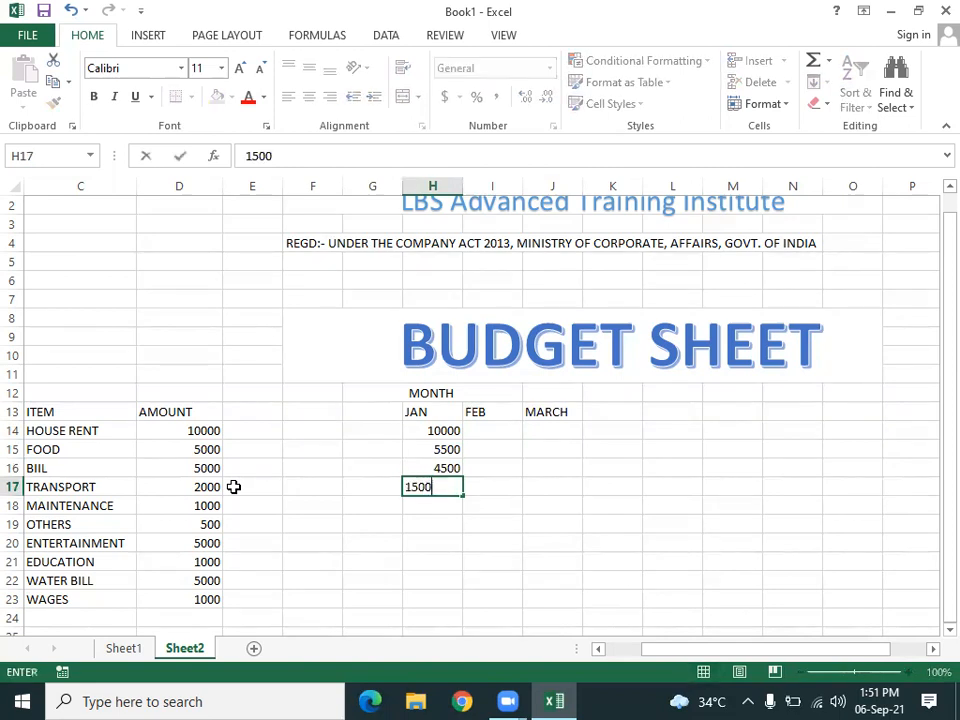
{"action": "key", "text": "Return"}
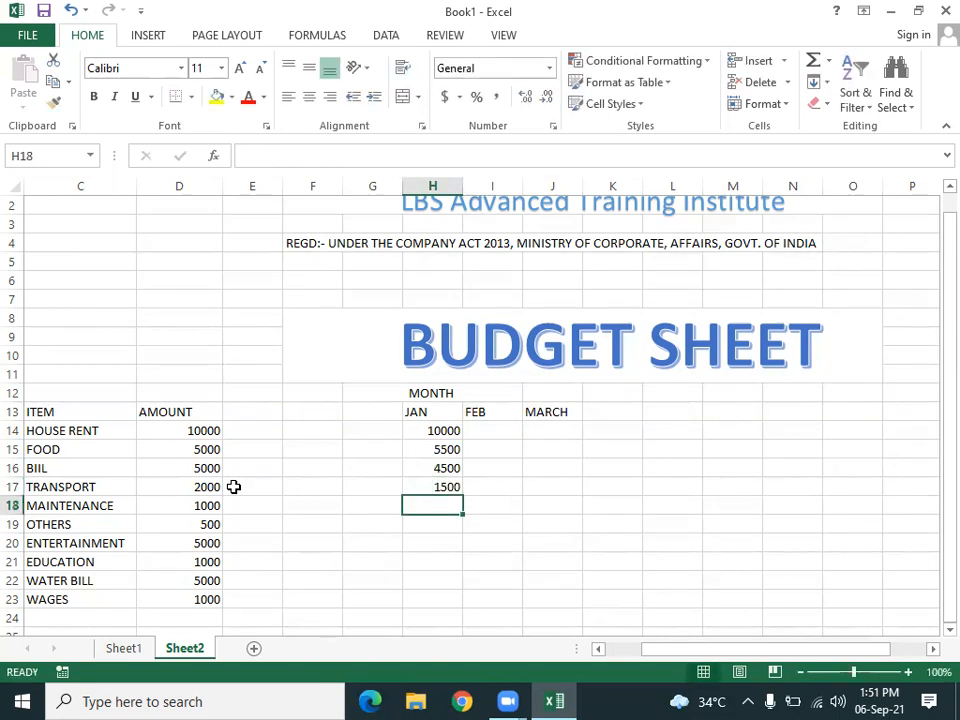
{"action": "type", "text": "2500"}
{"action": "key", "text": "Return"}
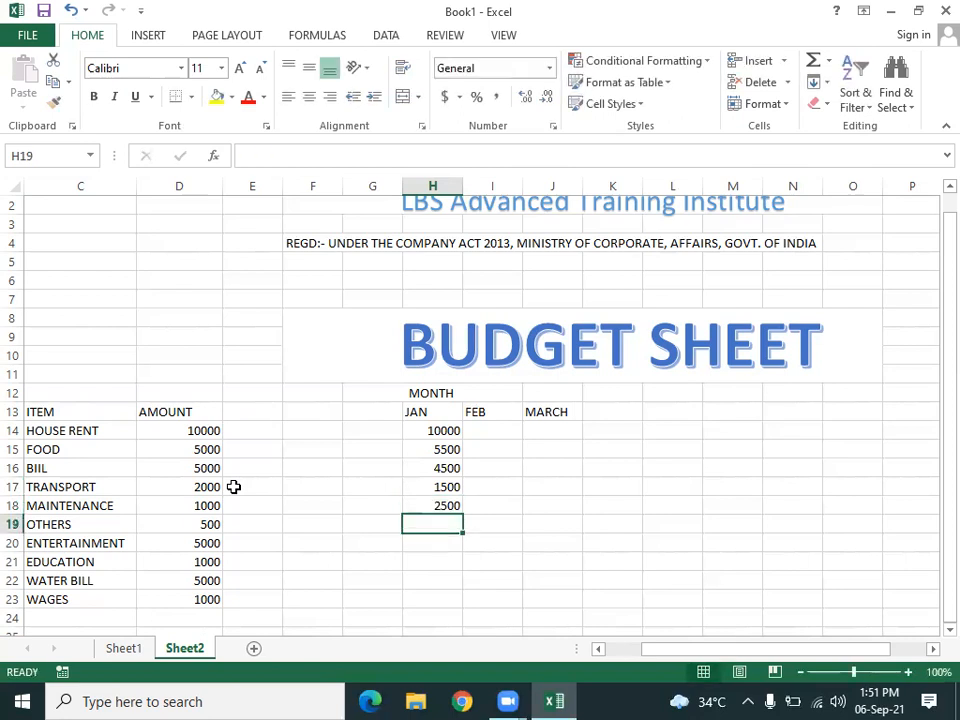
{"action": "type", "text": "1000"}
{"action": "key", "text": "Return"}
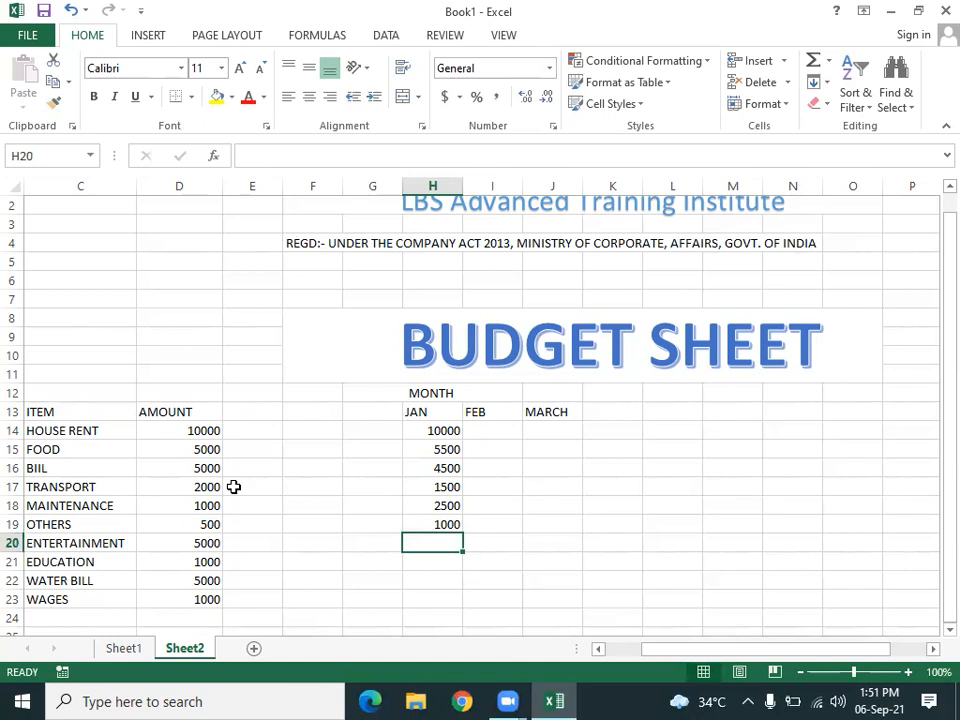
- Enter the January amounts 5500 for ENTERTAINMENT, 900 for EDUCATION and 4000 for WATER BILL in H20 to H22
{"action": "type", "text": "550"}
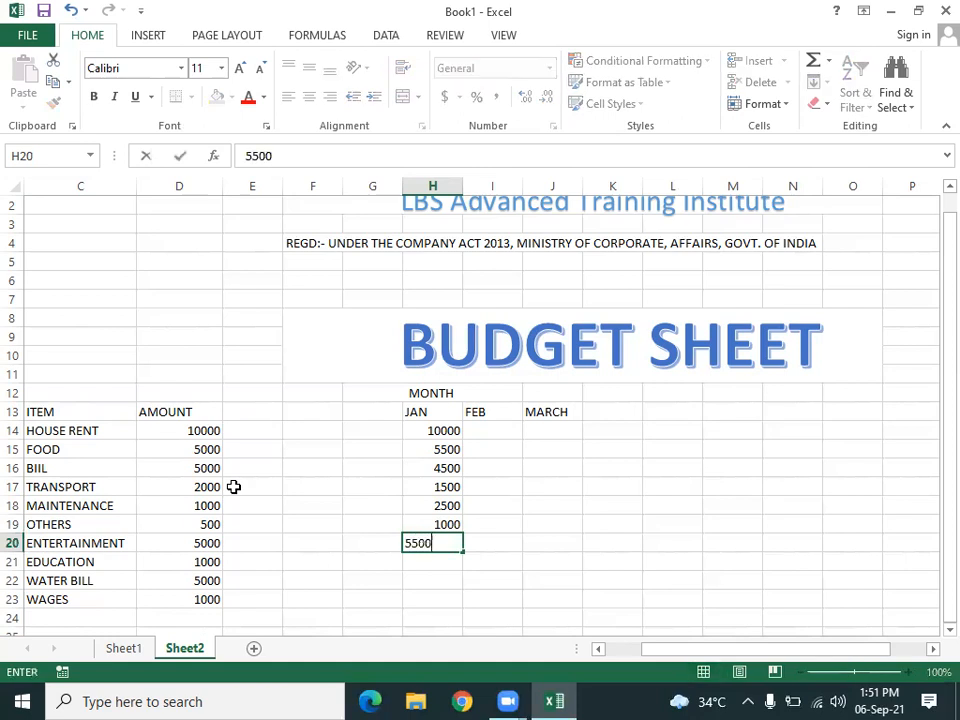
{"action": "type", "text": "0"}
{"action": "key", "text": "Return"}
{"action": "type", "text": "9000"}
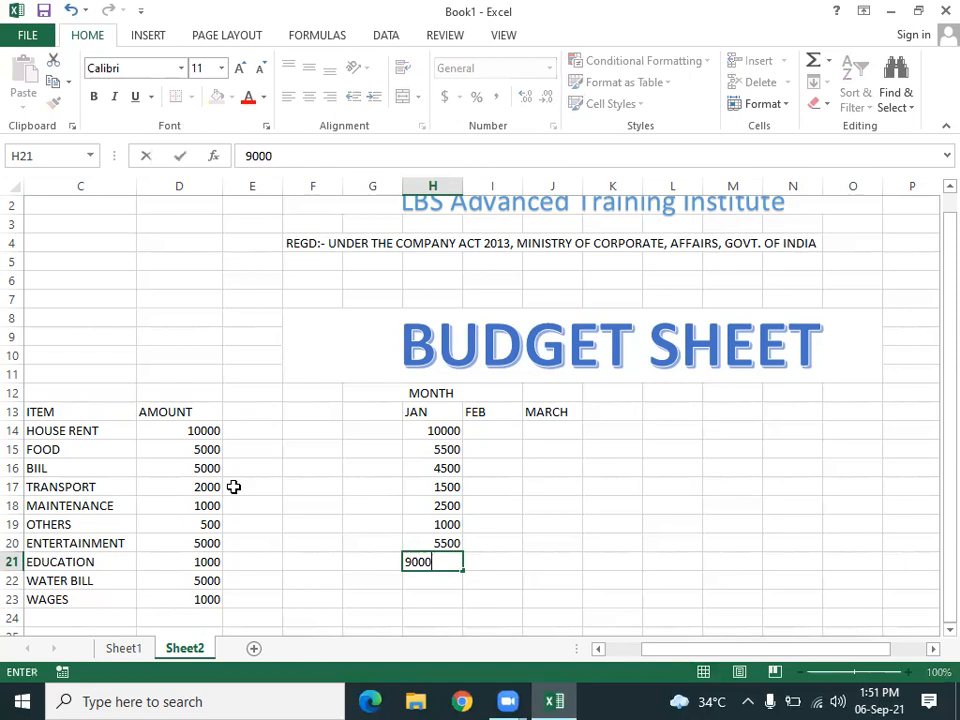
{"action": "key", "text": "BackSpace"}
{"action": "key", "text": "Return"}
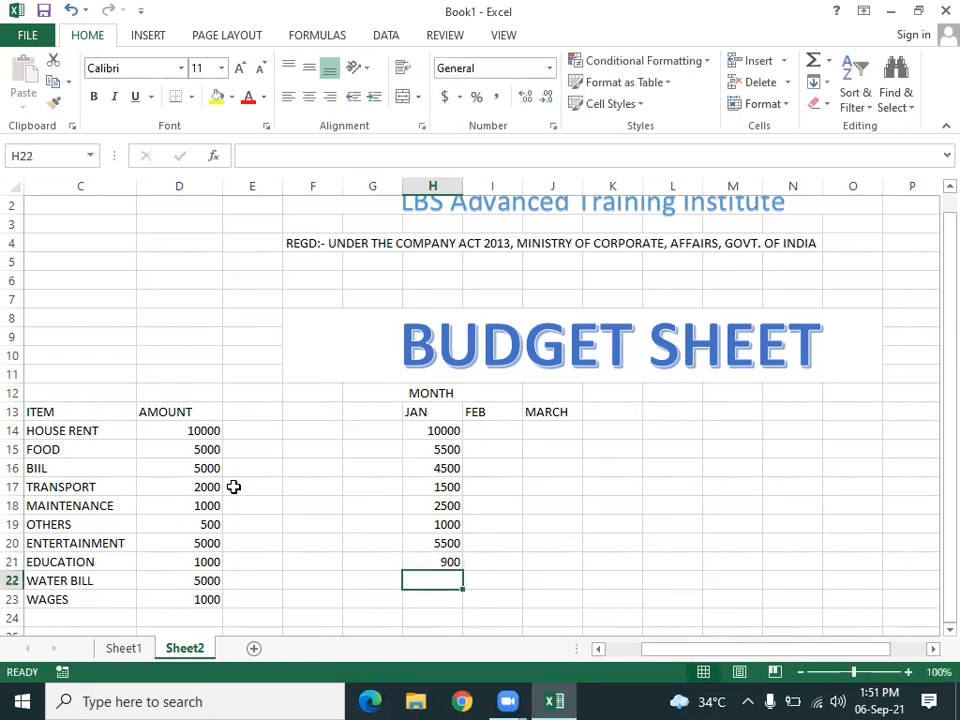
{"action": "type", "text": "4000"}
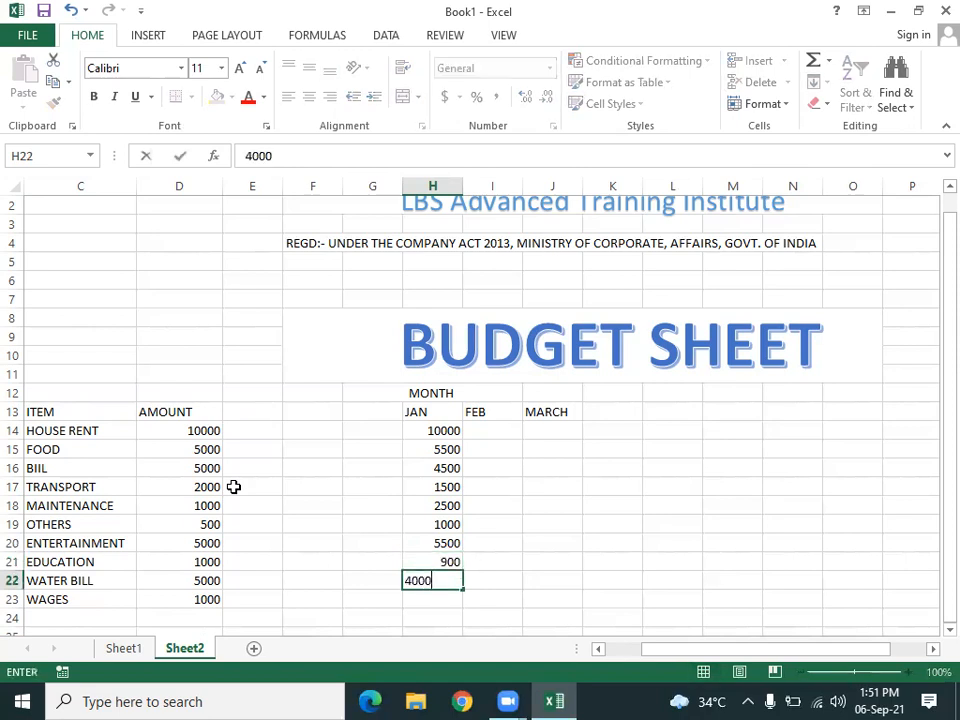
{"action": "key", "text": "Return"}
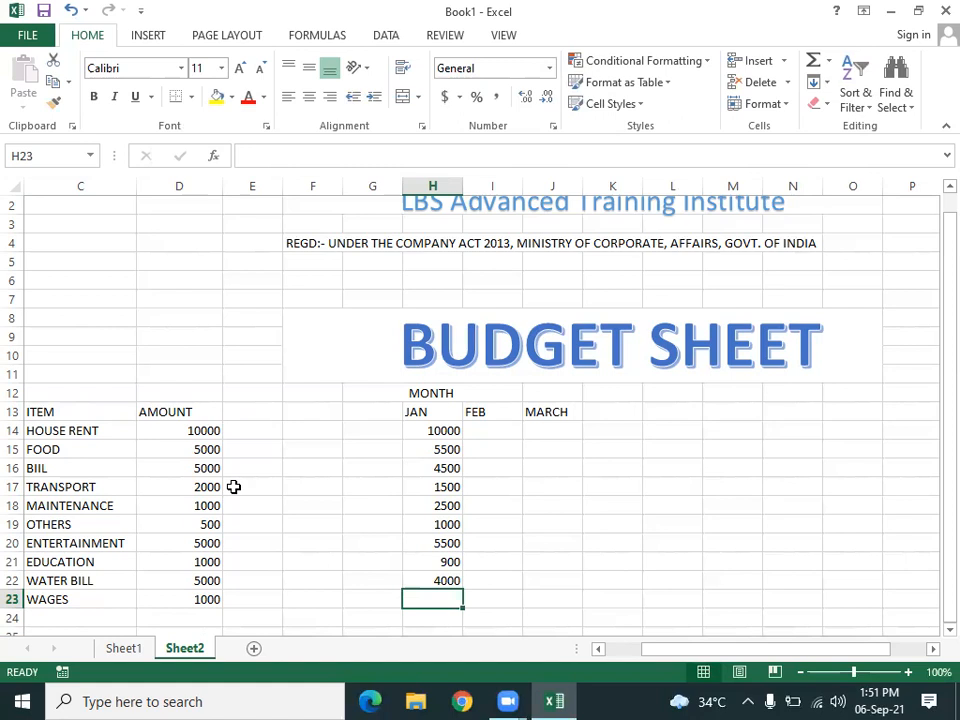
- Enter the February amounts 10000 for HOUSE RENT, 4500 for FOOD and 4800 for BIIL in I14 to I16
{"action": "key", "text": "Up"}
{"action": "key", "text": "Up"}
{"action": "key", "text": "Up"}
{"action": "key", "text": "Up"}
{"action": "key", "text": "Up"}
{"action": "key", "text": "Up"}
{"action": "key", "text": "Up"}
{"action": "key", "text": "Up"}
{"action": "key", "text": "Up"}
{"action": "key", "text": "Right"}
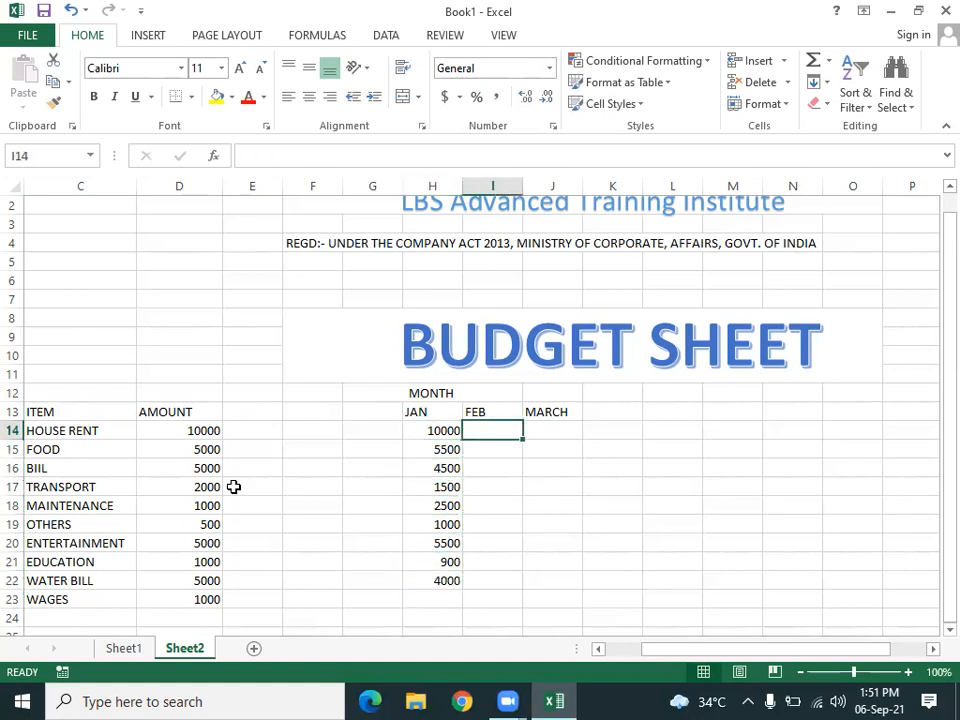
{"action": "type", "text": "10000"}
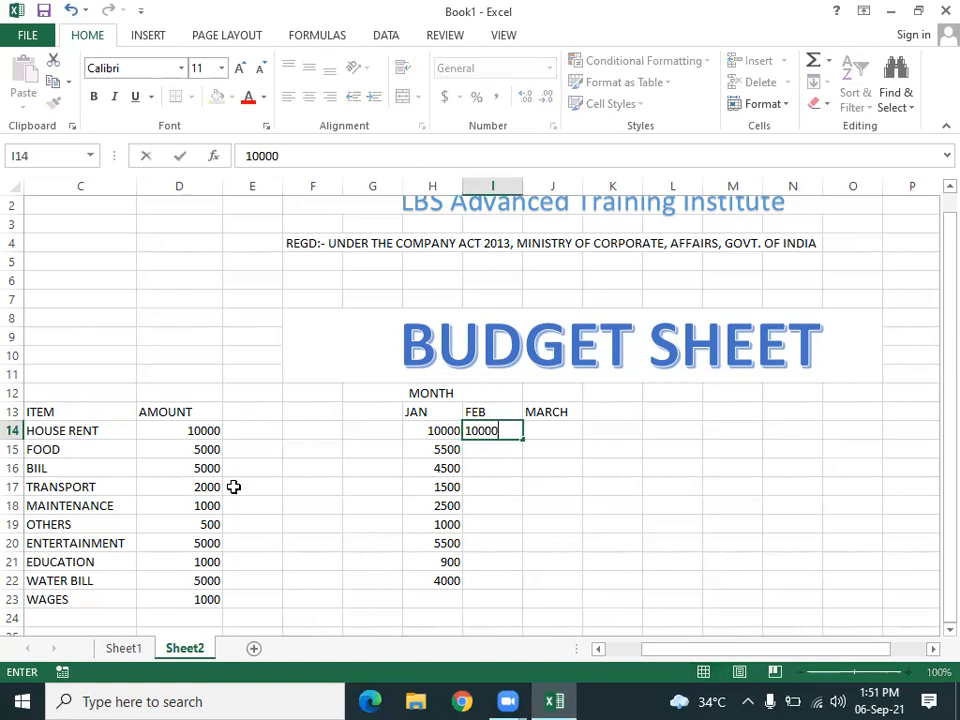
{"action": "key", "text": "Return"}
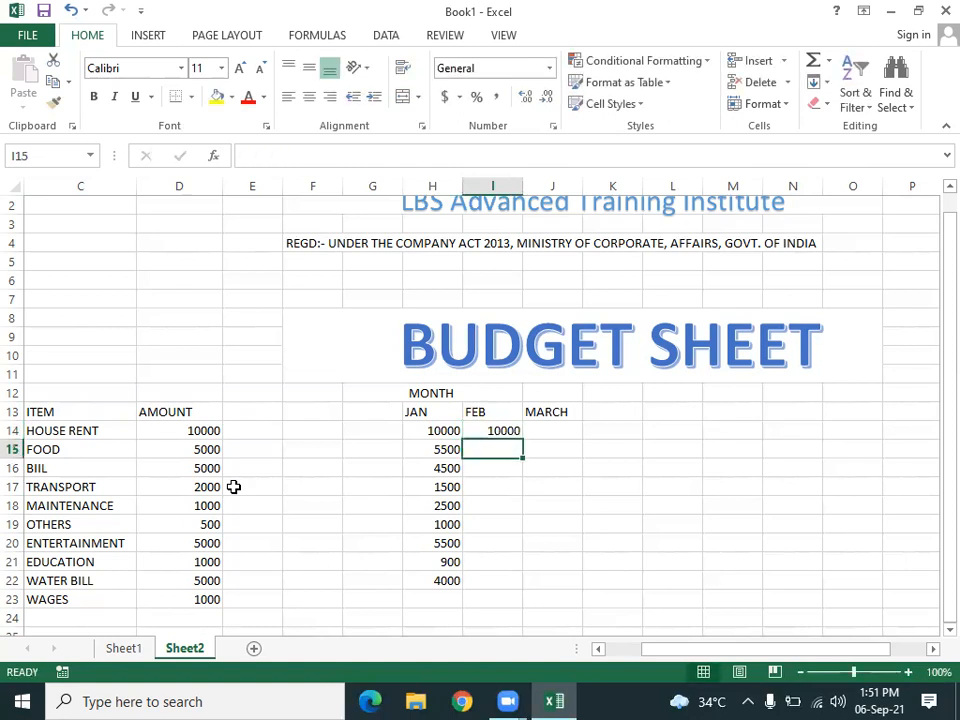
{"action": "type", "text": "4500"}
{"action": "key", "text": "Return"}
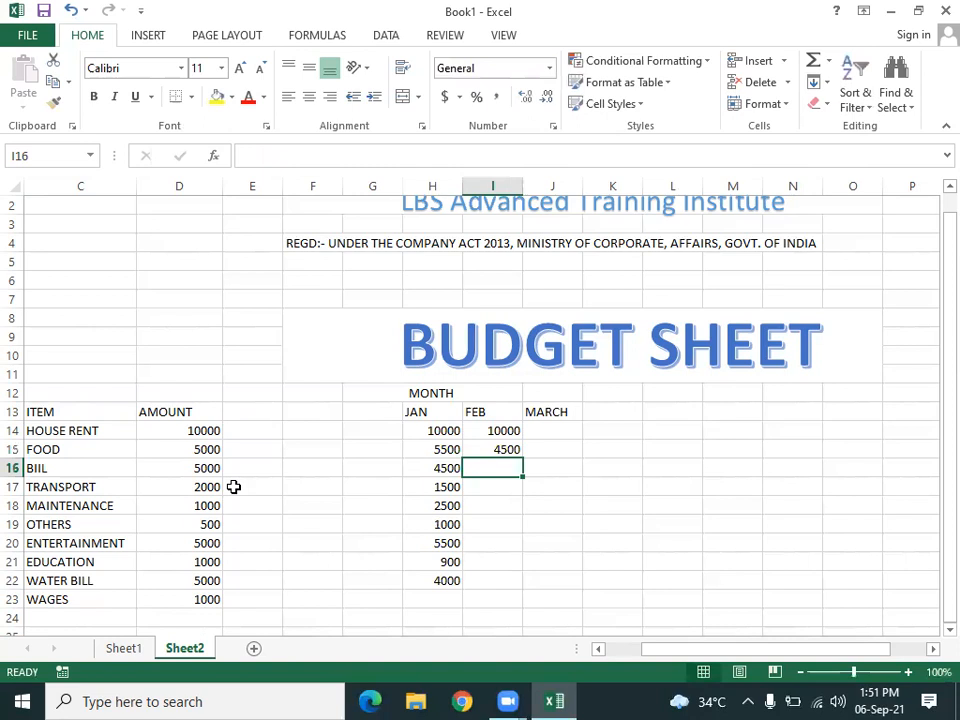
{"action": "type", "text": "4800"}
{"action": "key", "text": "Return"}
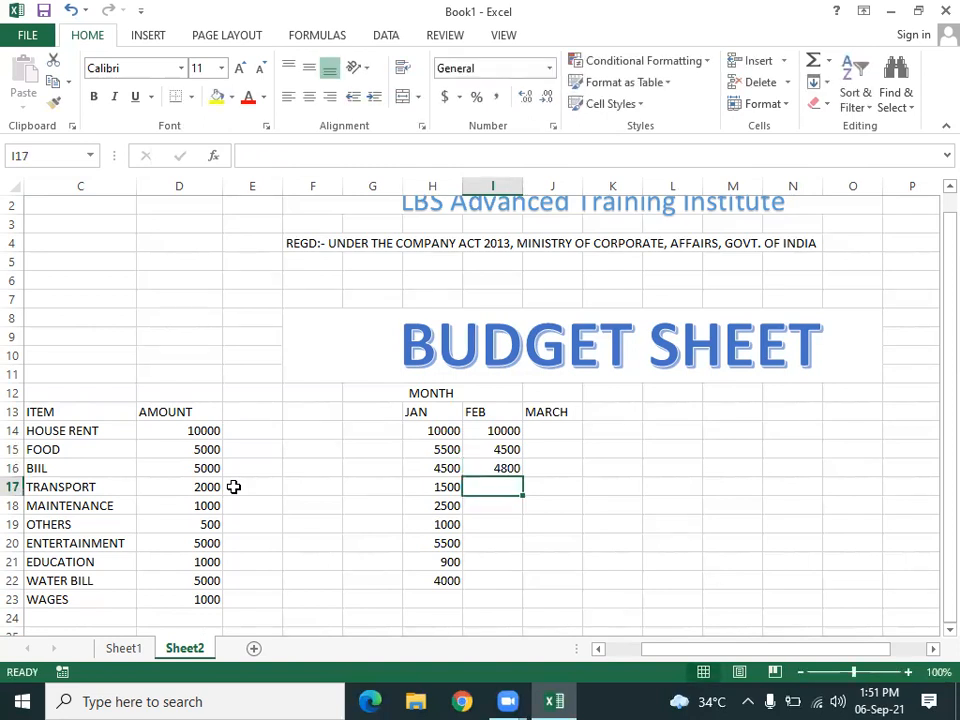
- Enter the February amounts 2000 for TRANSPORT, 3000 for MAINTENANCE and 900 for OTHERS in I17 to I19
{"action": "type", "text": "2000"}
{"action": "key", "text": "Return"}
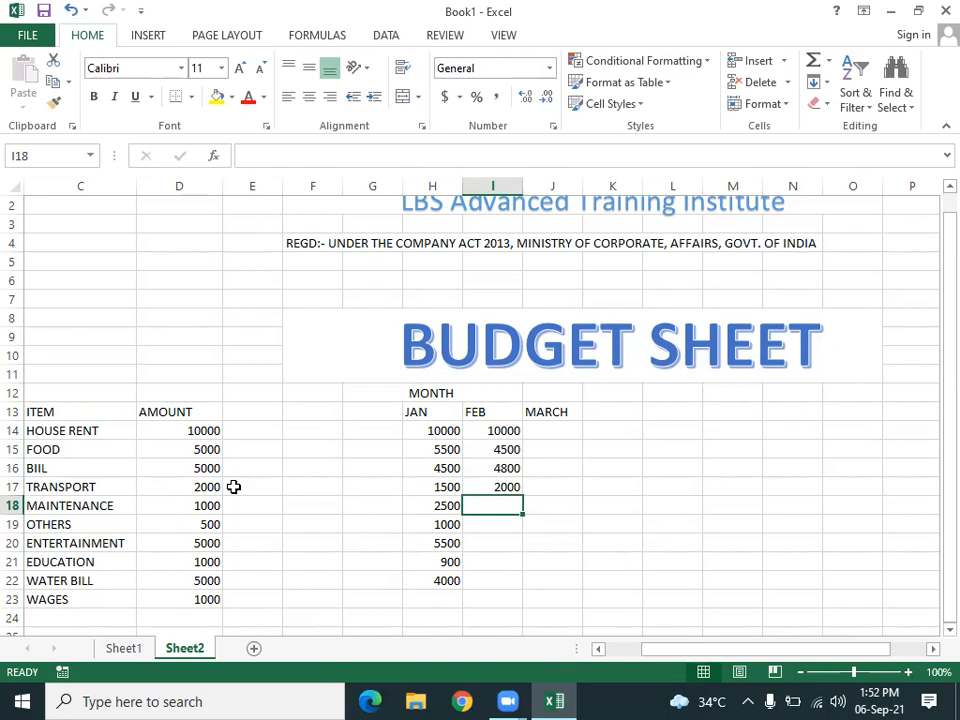
{"action": "type", "text": "3000"}
{"action": "key", "text": "Return"}
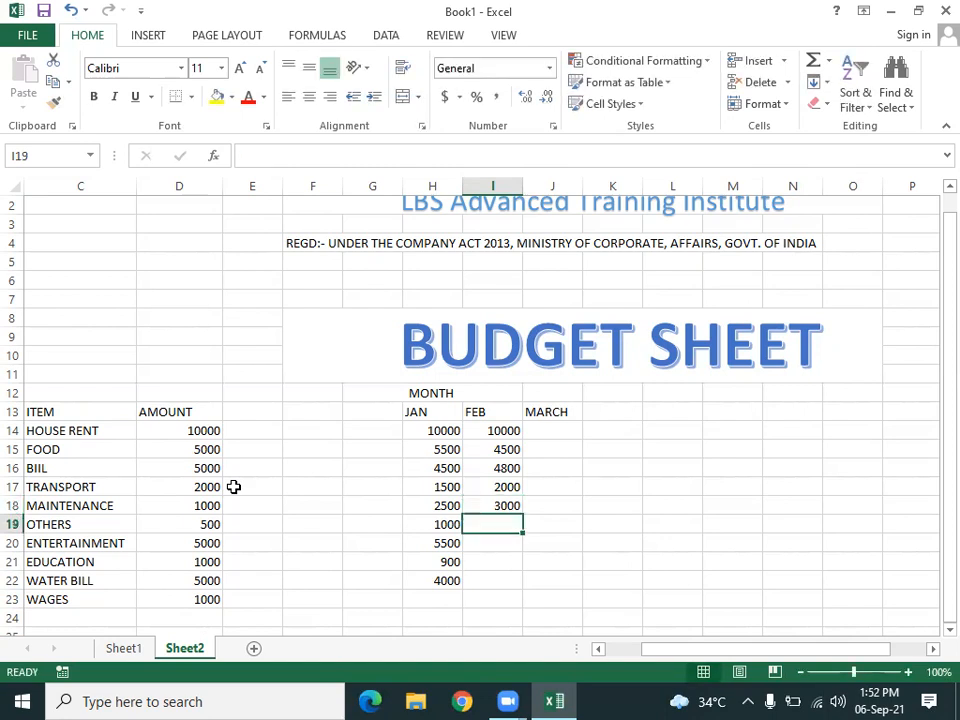
{"action": "type", "text": "900\\"}
{"action": "key", "text": "BackSpace"}
{"action": "key", "text": "Return"}
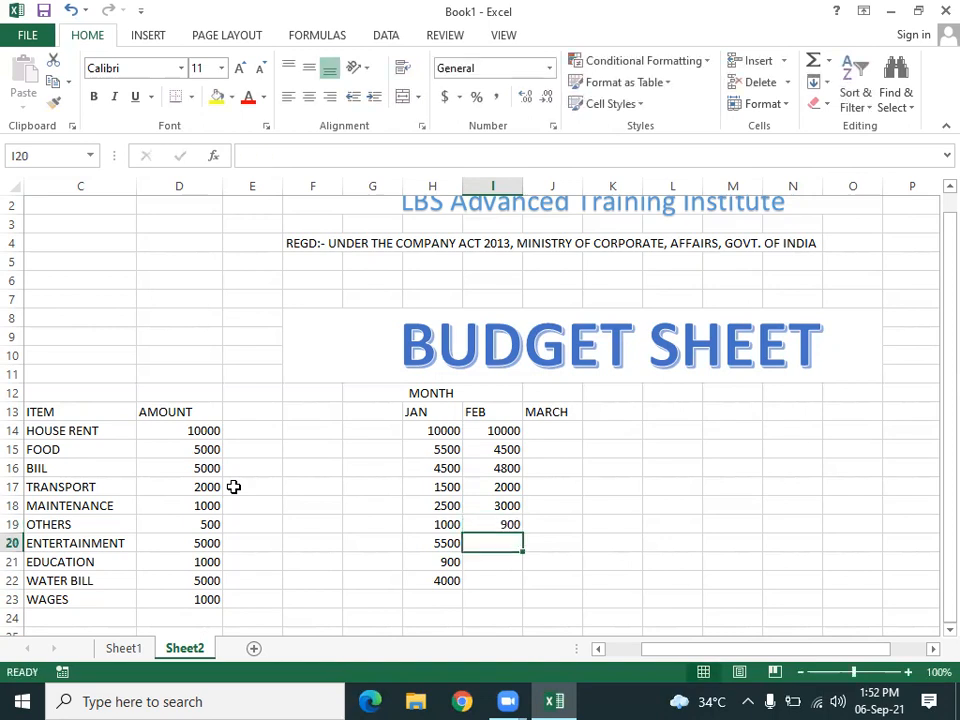
- Enter the February amounts 800 for ENTERTAINMENT, 6500 for EDUCATION and 2500 for WATER BILL in I20 to I22
{"action": "type", "text": "800"}
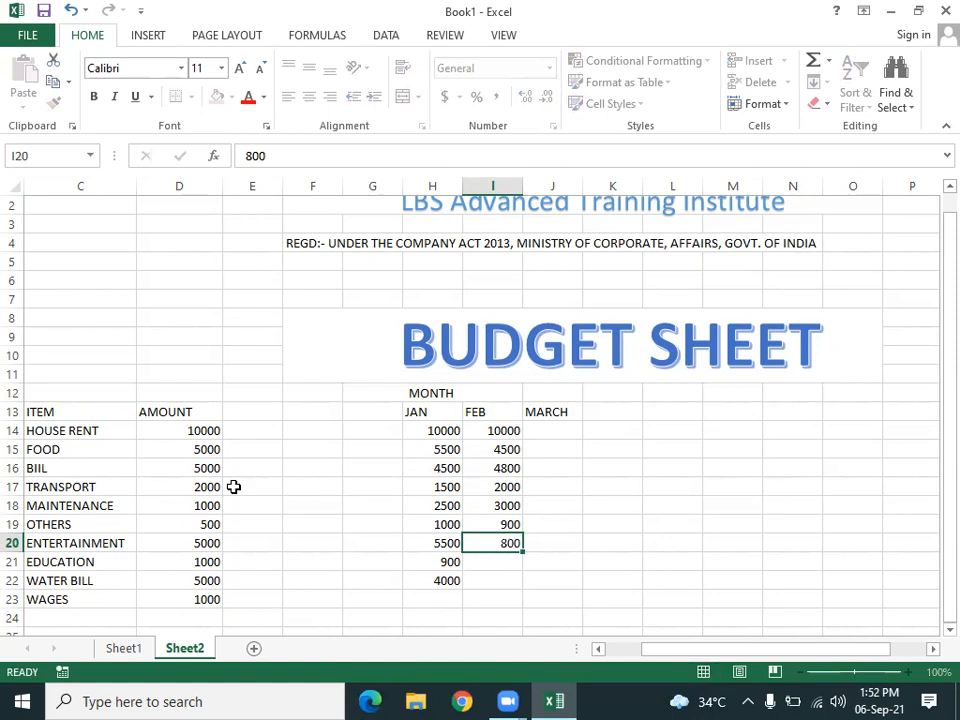
{"action": "key", "text": "Return"}
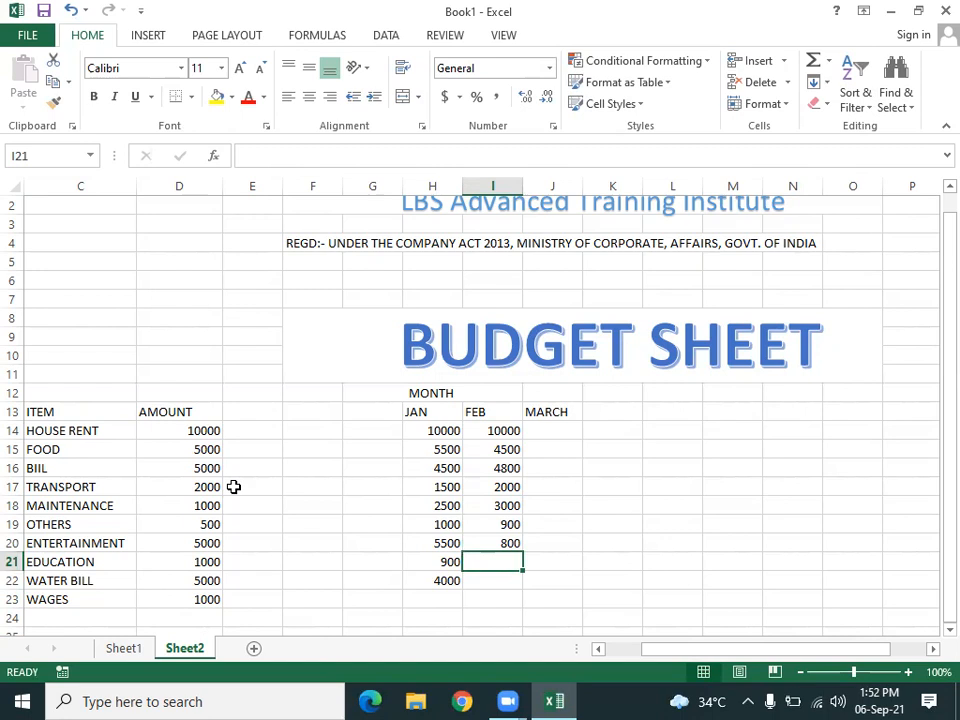
{"action": "type", "text": "2"}
{"action": "key", "text": "BackSpace"}
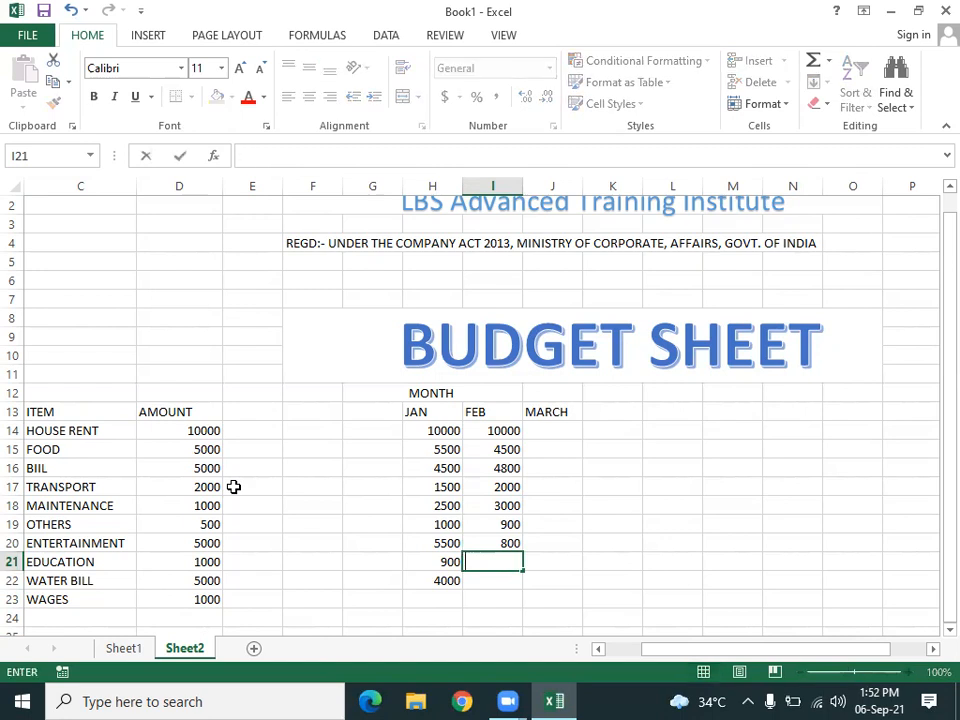
{"action": "type", "text": "6500"}
{"action": "key", "text": "Return"}
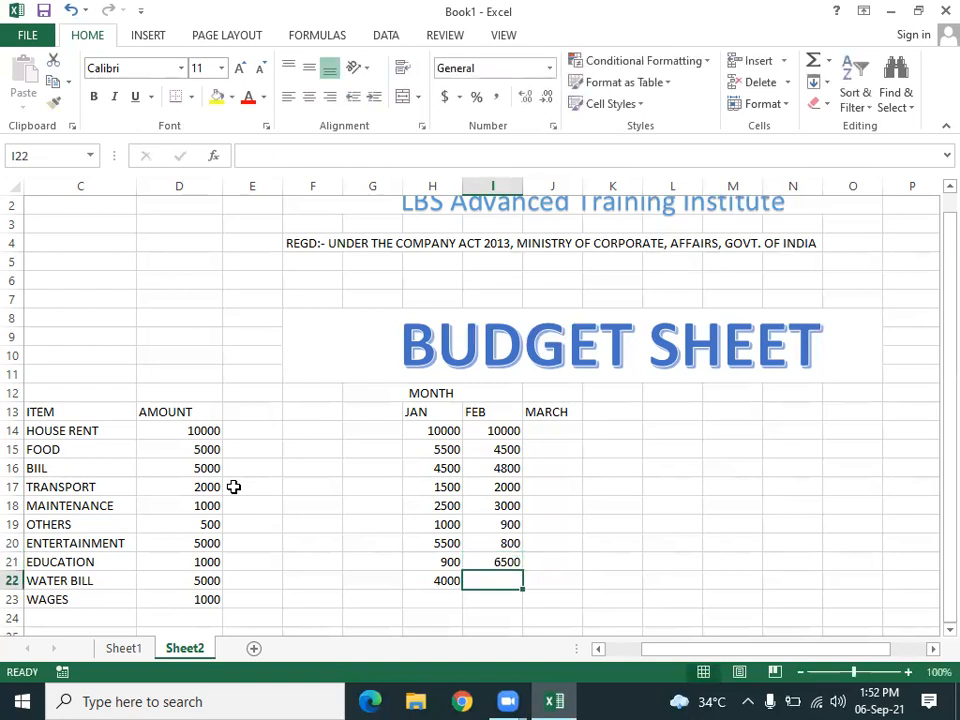
{"action": "type", "text": "2500"}
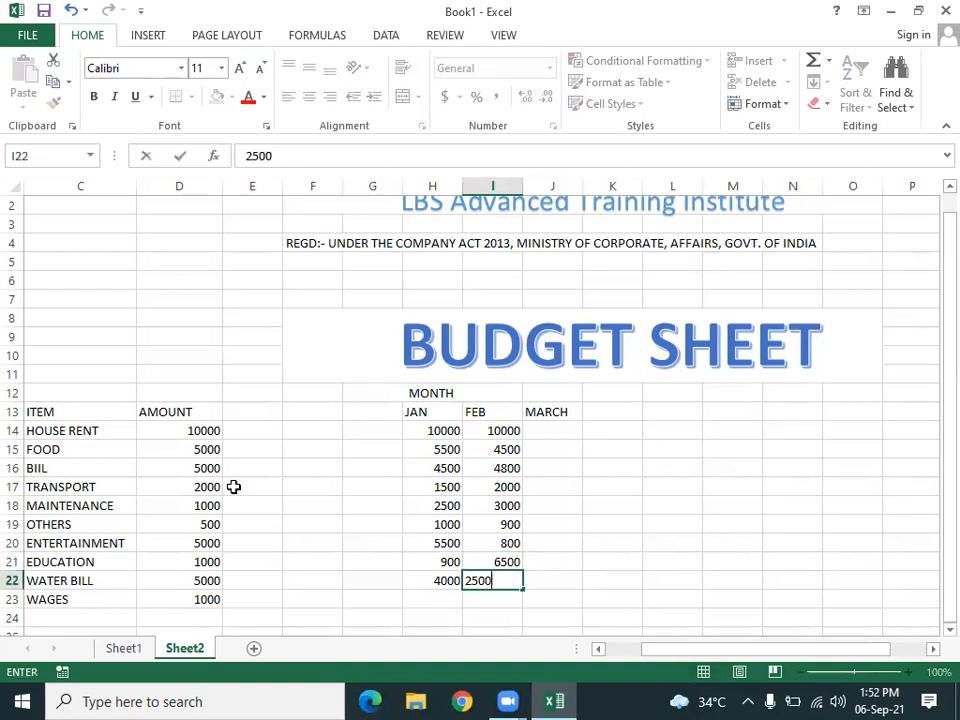
{"action": "key", "text": "Tab"}
- Enter the March amounts 10000 for HOUSE RENT, 6000 for FOOD and 5400 for BIIL in J14 to J16
{"action": "key", "text": "Up"}
{"action": "key", "text": "Up"}
{"action": "key", "text": "Up"}
{"action": "key", "text": "Up"}
{"action": "key", "text": "Up"}
{"action": "key", "text": "Up"}
{"action": "key", "text": "Up"}
{"action": "key", "text": "Up"}
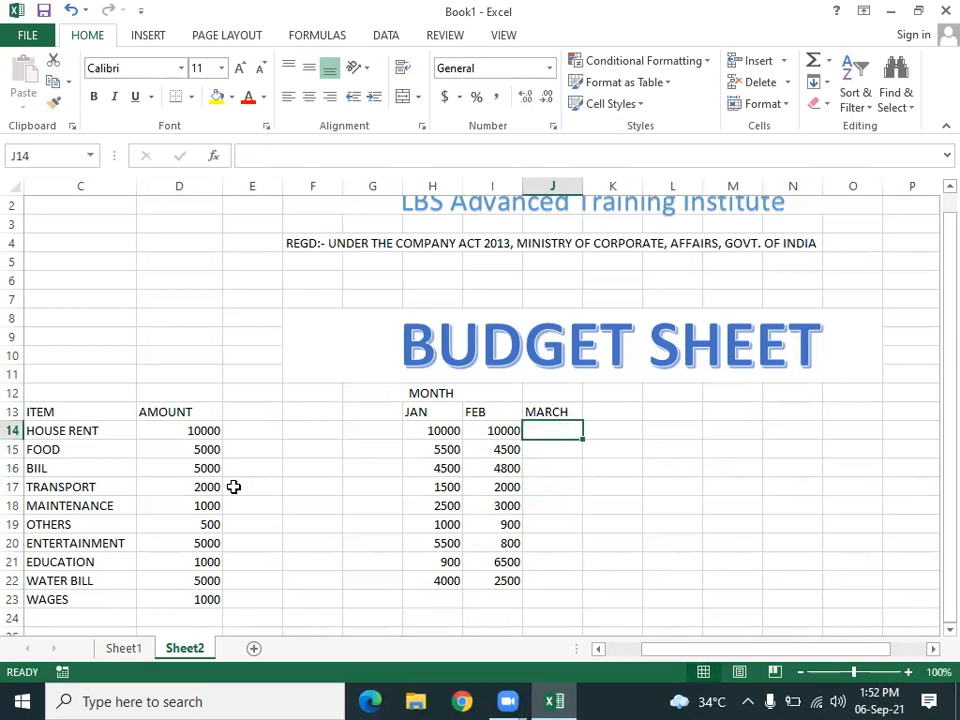
{"action": "type", "text": "10000"}
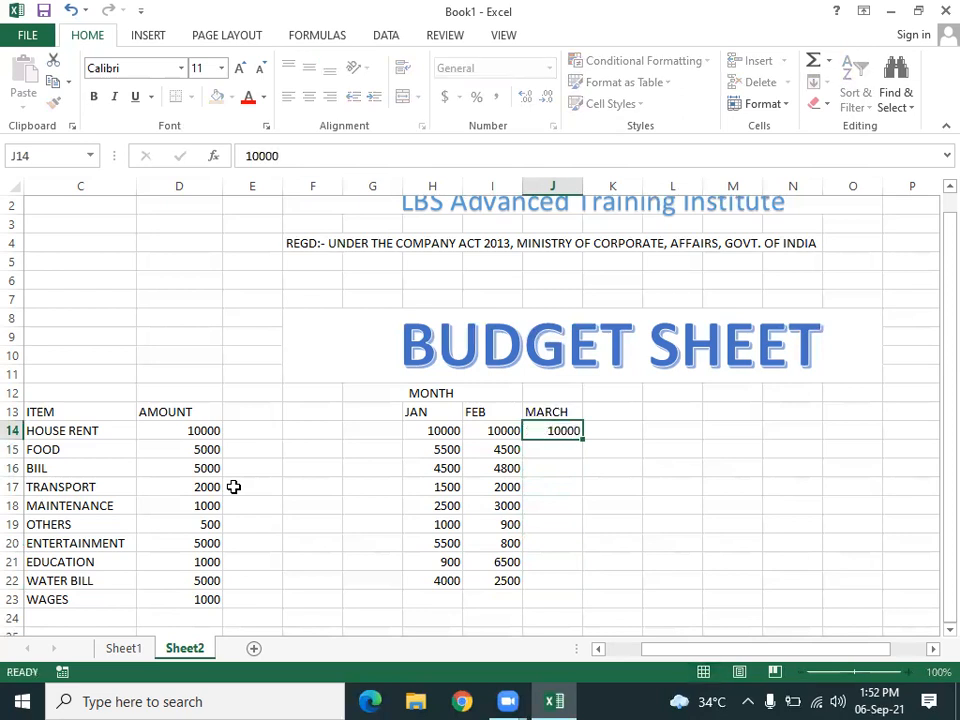
{"action": "key", "text": "Return"}
{"action": "type", "text": "6000"}
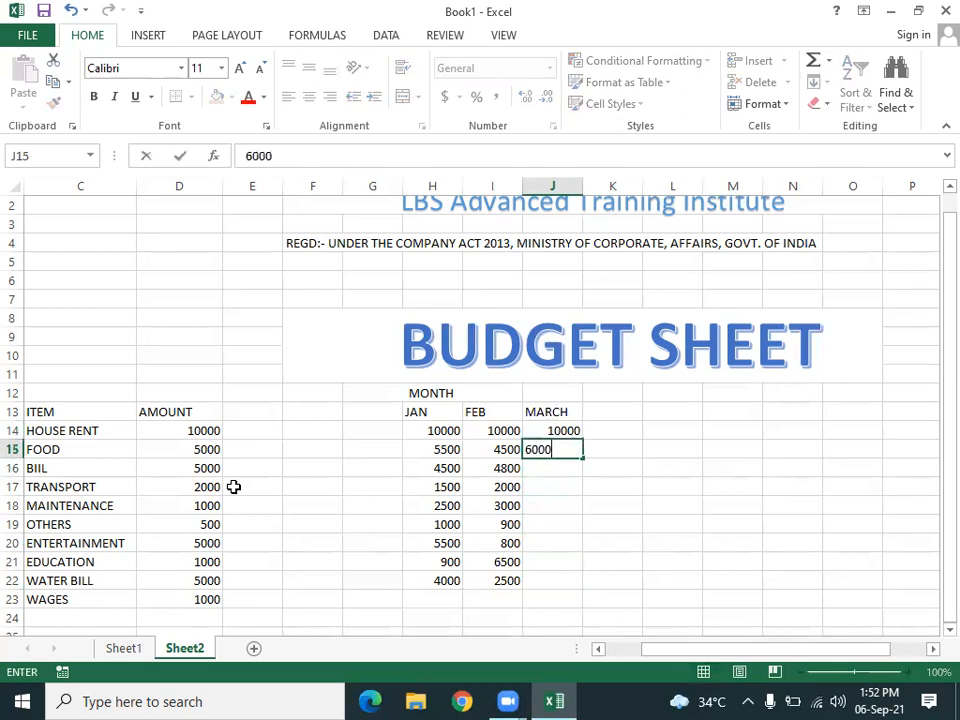
{"action": "key", "text": "Return"}
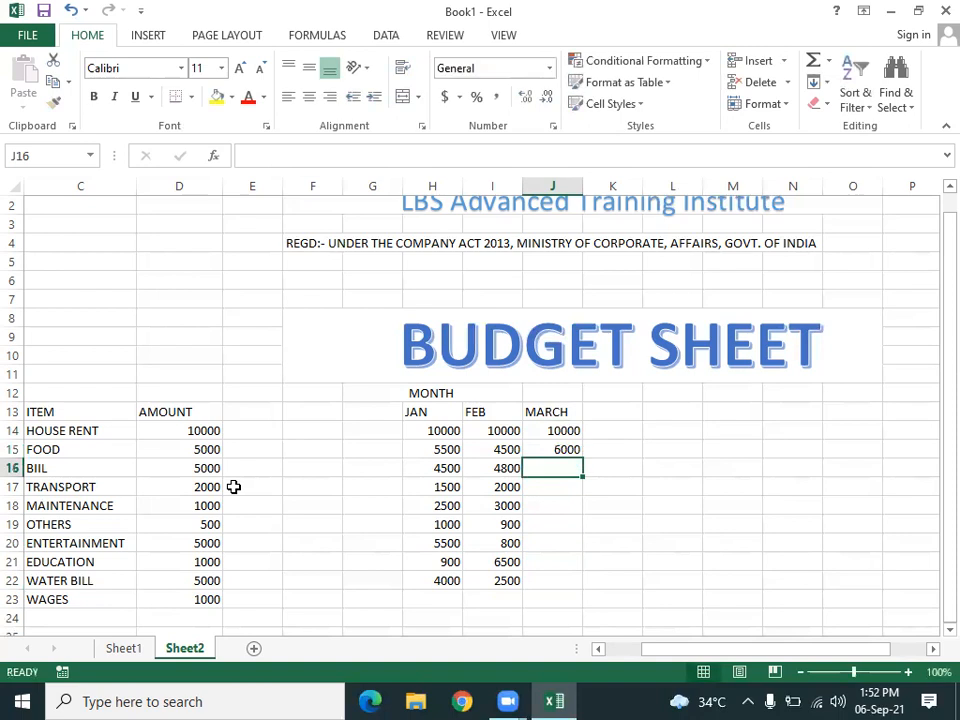
{"action": "type", "text": "5400"}
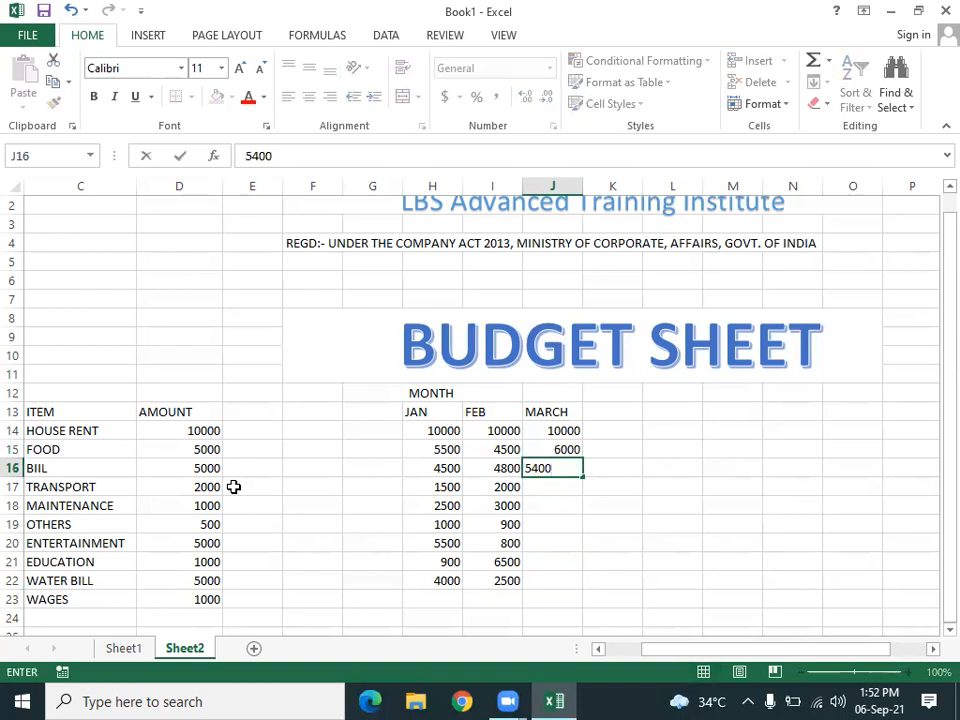
{"action": "key", "text": "Return"}
- Enter the March amounts 1500 for TRANSPORT, 3500 for MAINTENANCE and 1200 for OTHERS in J17 to J19
{"action": "type", "text": "1500"}
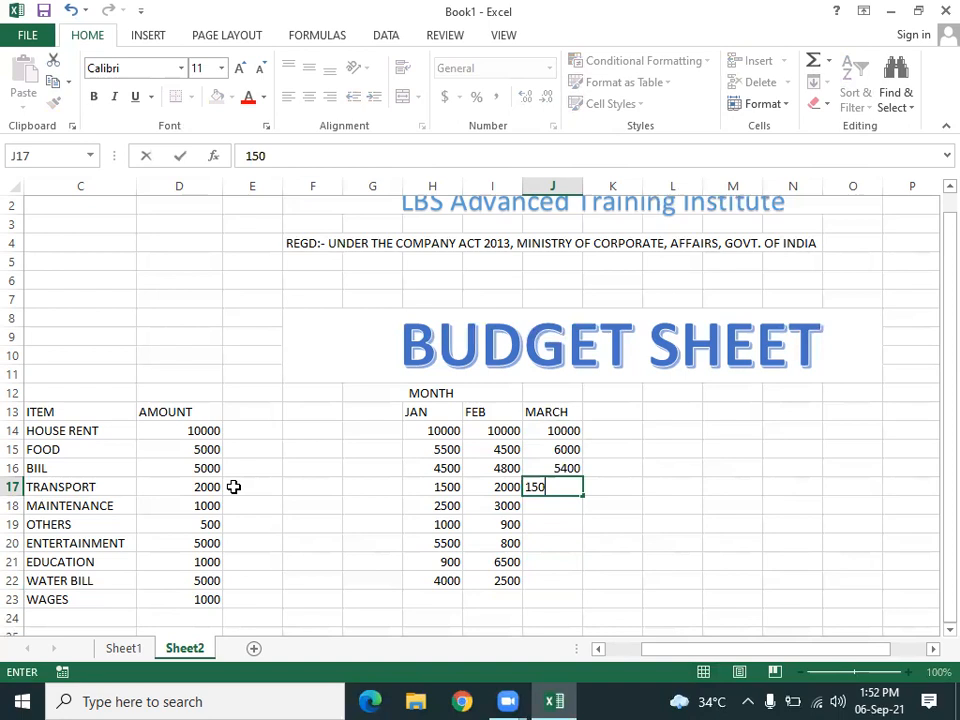
{"action": "key", "text": "Return"}
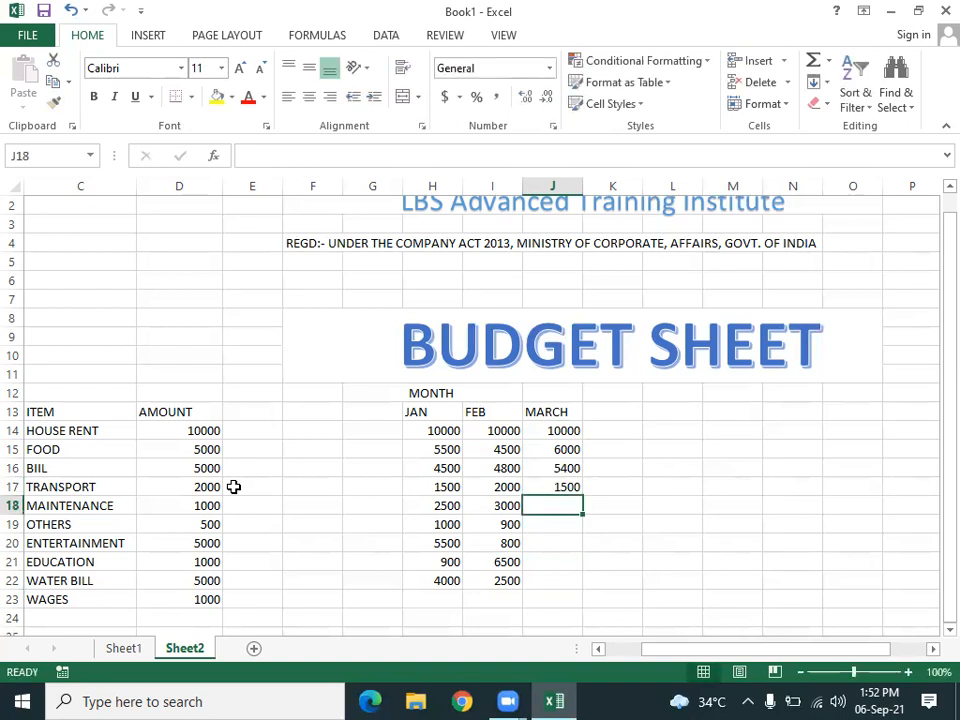
{"action": "type", "text": "3500"}
{"action": "key", "text": "Return"}
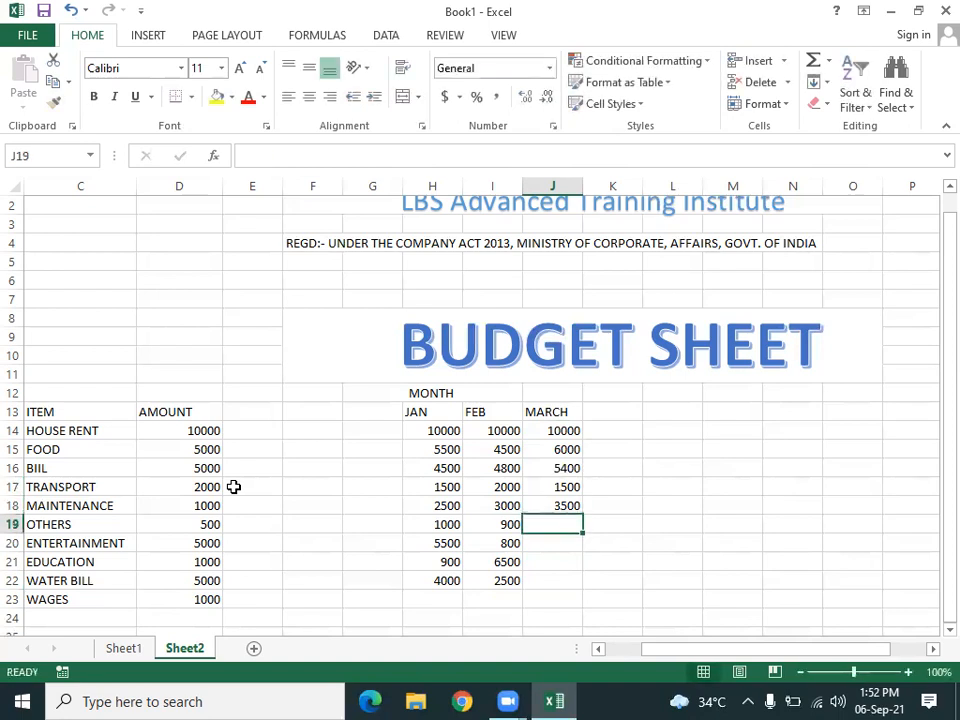
{"action": "type", "text": "1200"}
{"action": "key", "text": "Return"}
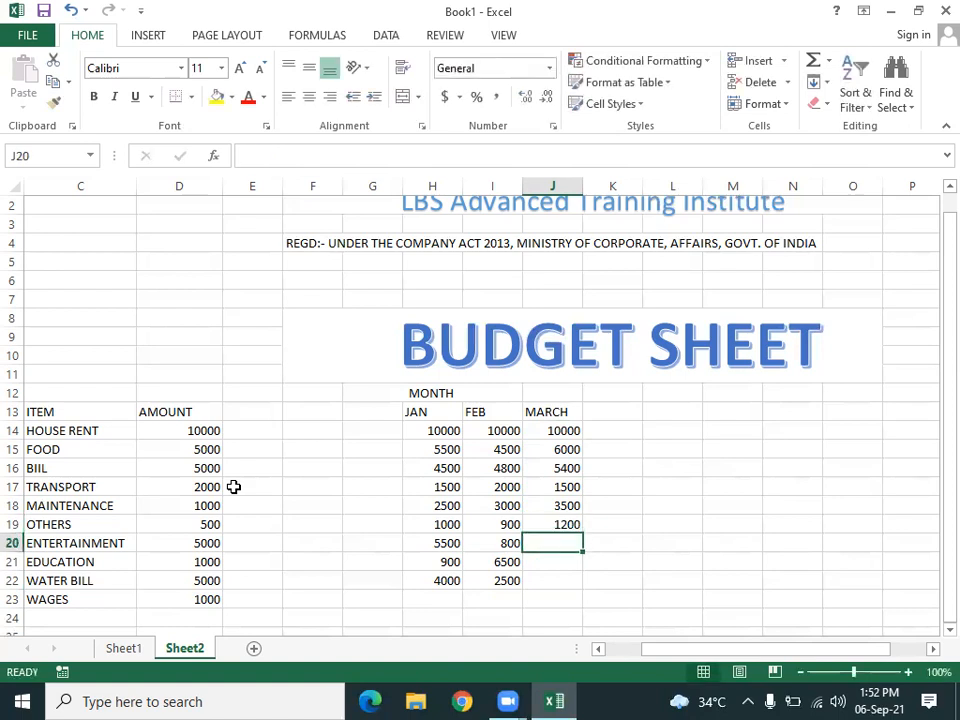
- Enter the March amounts 1600 for ENTERTAINMENT, 6500 for EDUCATION and 2500 for WATER BILL in J20 to J22
{"action": "type", "text": "1600"}
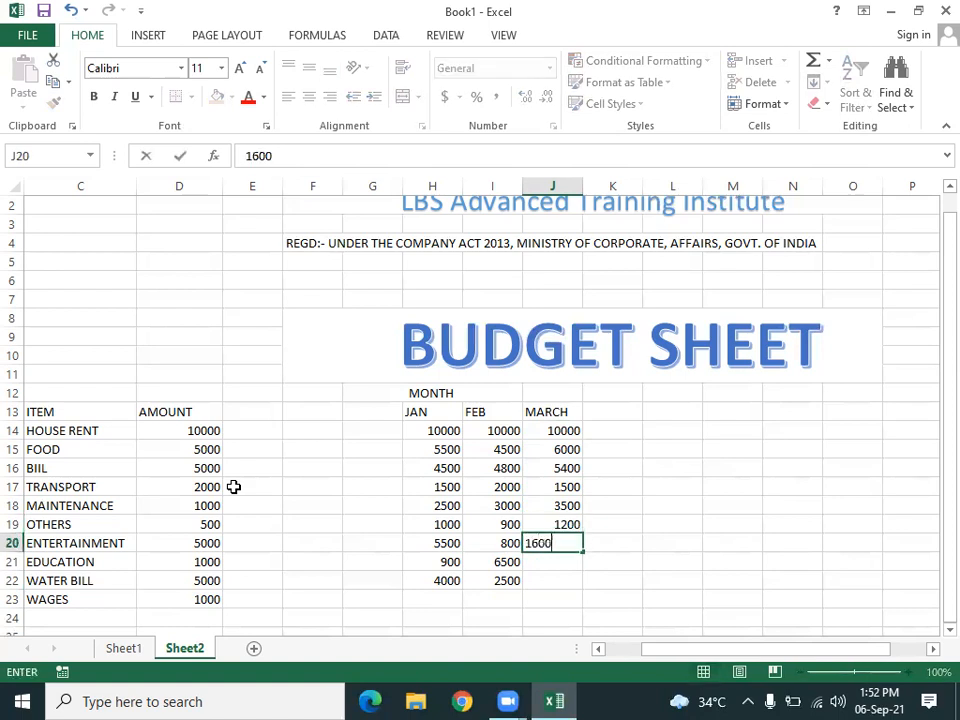
{"action": "key", "text": "Return"}
{"action": "type", "text": "6500"}
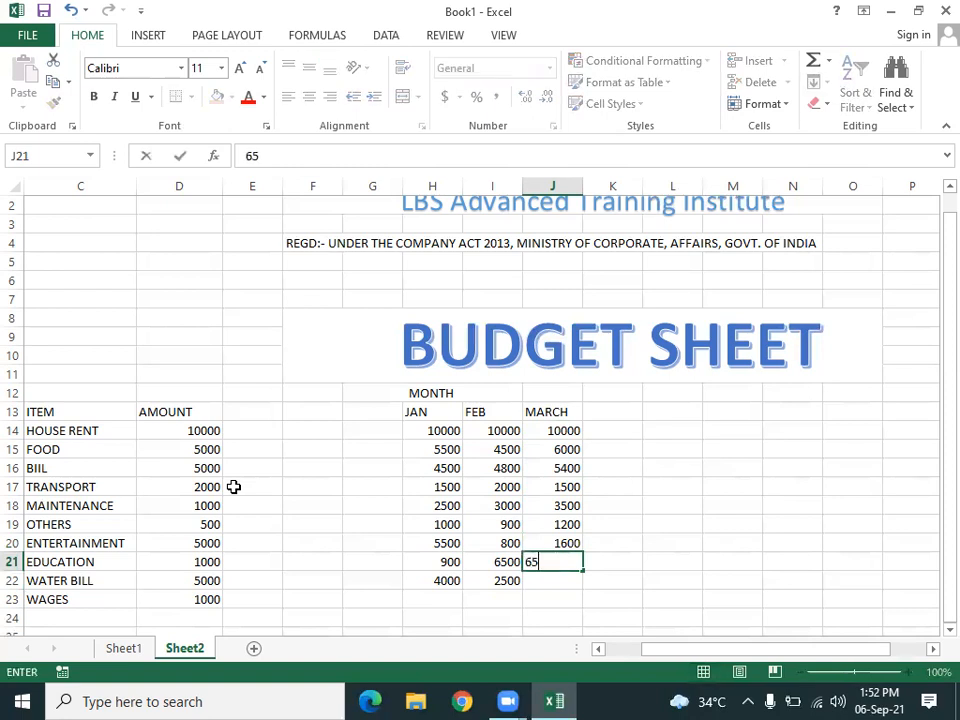
{"action": "key", "text": "Return"}
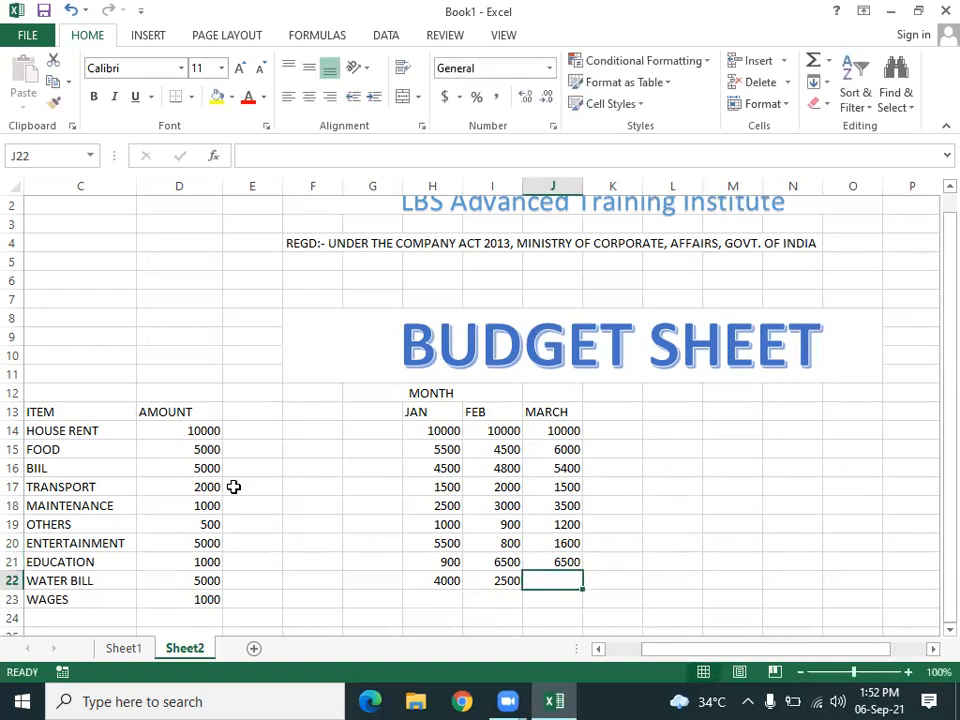
{"action": "type", "text": "2500"}
{"action": "key", "text": "Return"}
- Merge and center cells M12 to O12, beside the monthly spending columns
{"action": "key", "text": "Right"}
{"action": "key", "text": "Up"}
{"action": "key", "text": "Up"}
{"action": "key", "text": "Up"}
{"action": "key", "text": "Up"}
{"action": "key", "text": "Up"}
{"action": "key", "text": "Up"}
{"action": "key", "text": "Up"}
{"action": "key", "text": "Up"}
{"action": "key", "text": "Right"}
{"action": "key", "text": "Right"}
{"action": "key", "text": "Right"}
{"action": "key", "text": "Left"}
{"action": "key", "text": "Left"}
{"action": "key", "text": "Up"}
{"action": "key", "text": "Up"}
{"action": "key", "text": "Right"}
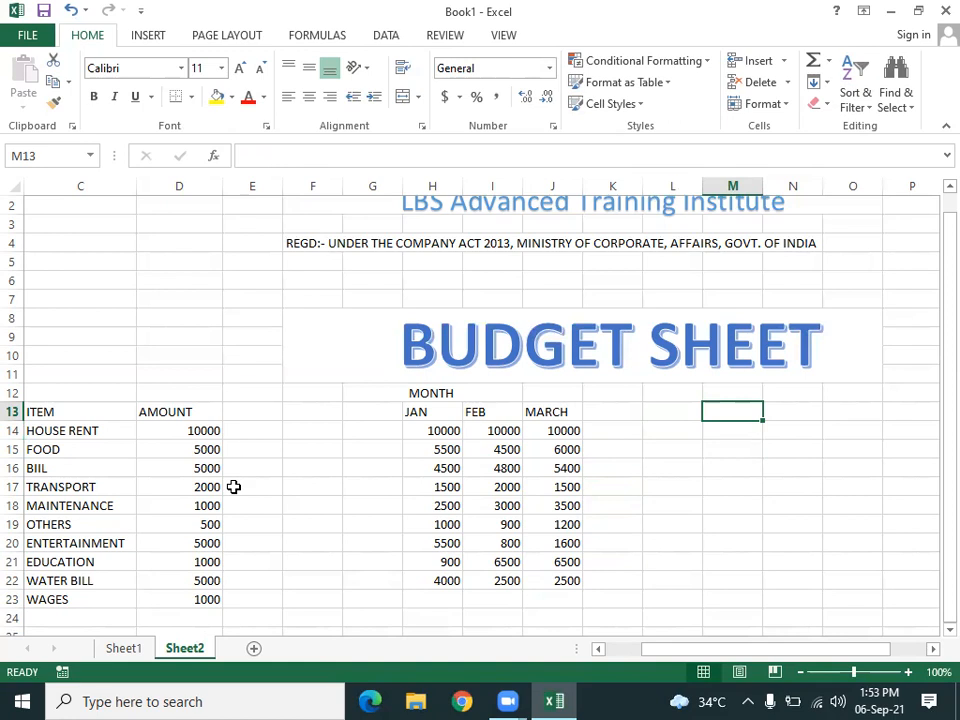
{"action": "key", "text": "Up"}
{"action": "key", "text": "Down"}
{"action": "key", "text": "Up"}
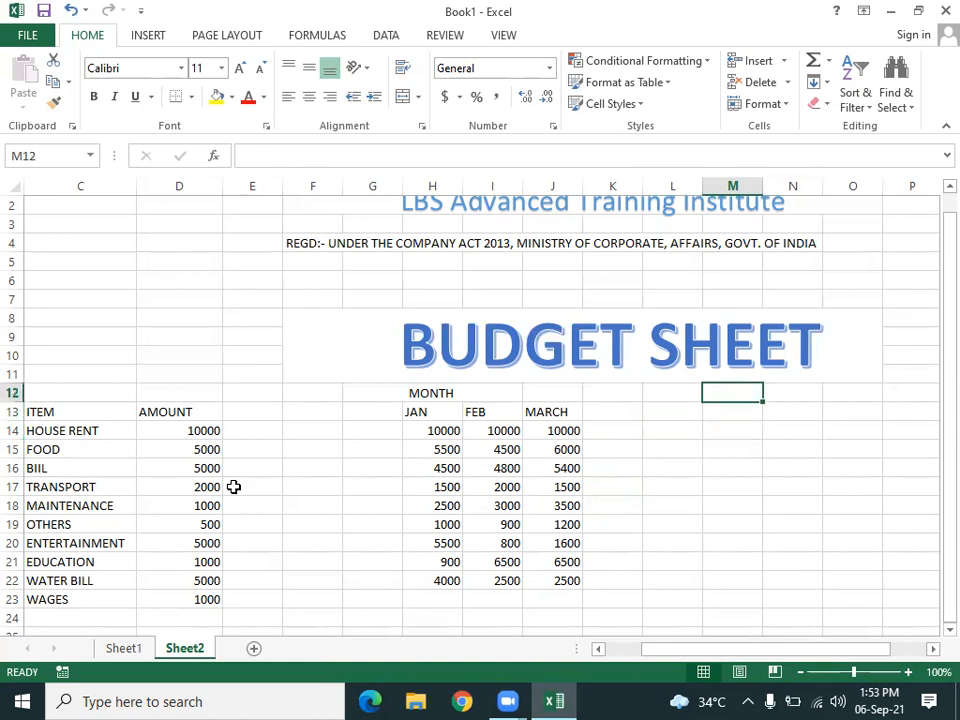
{"action": "key", "text": "shift+Right"}
{"action": "key", "text": "shift+Right"}
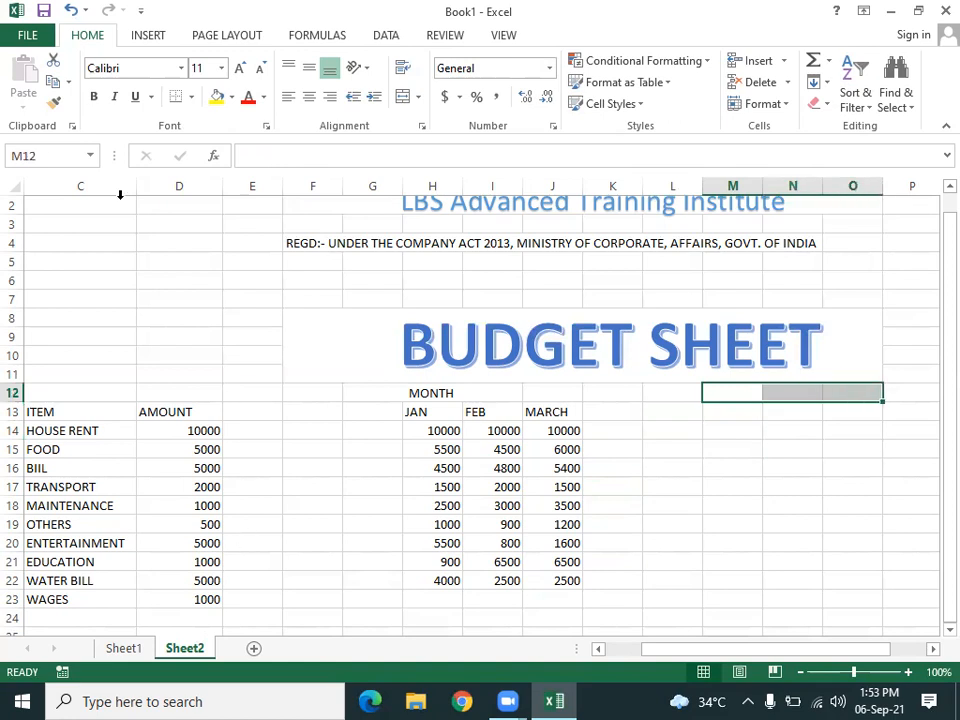
{"action": "left_click", "coordinate": [405, 97]}
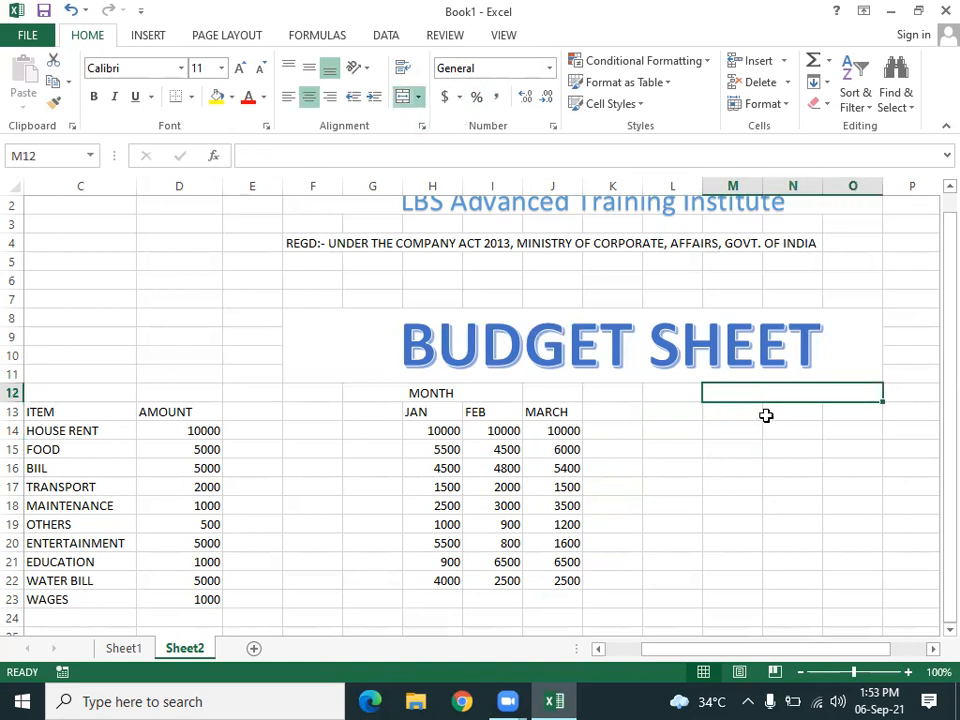
- Enter the heading DIFFERENCE in the merged cell M12
{"action": "type", "text": "DE="}
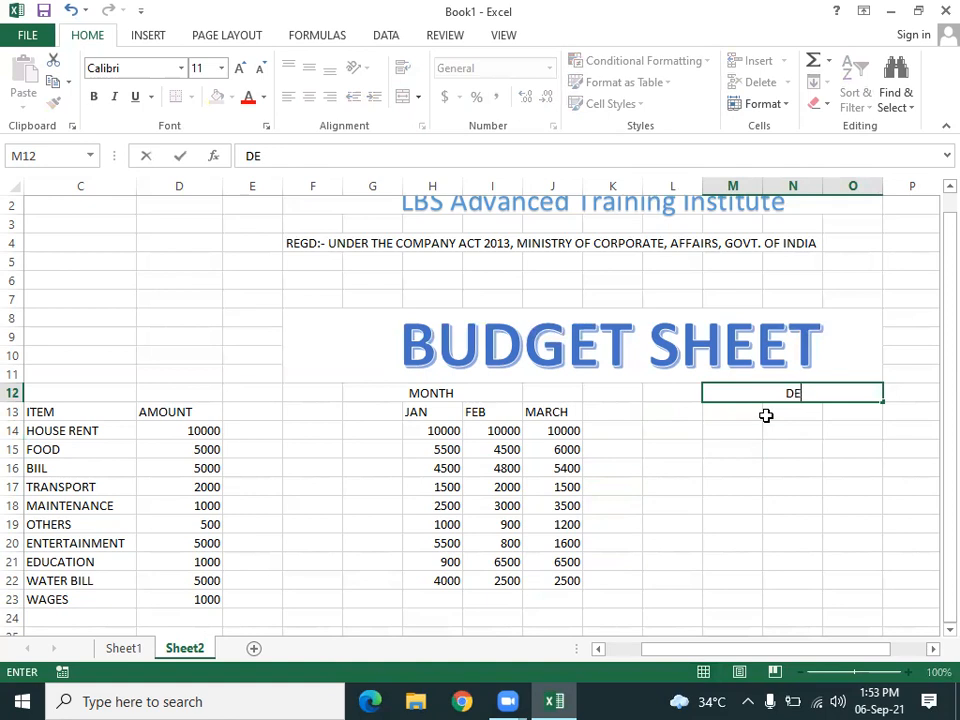
{"action": "key", "text": "BackSpace"}
{"action": "key", "text": "BackSpace"}
{"action": "type", "text": "IFFERENCE"}
{"action": "key", "text": "Return"}
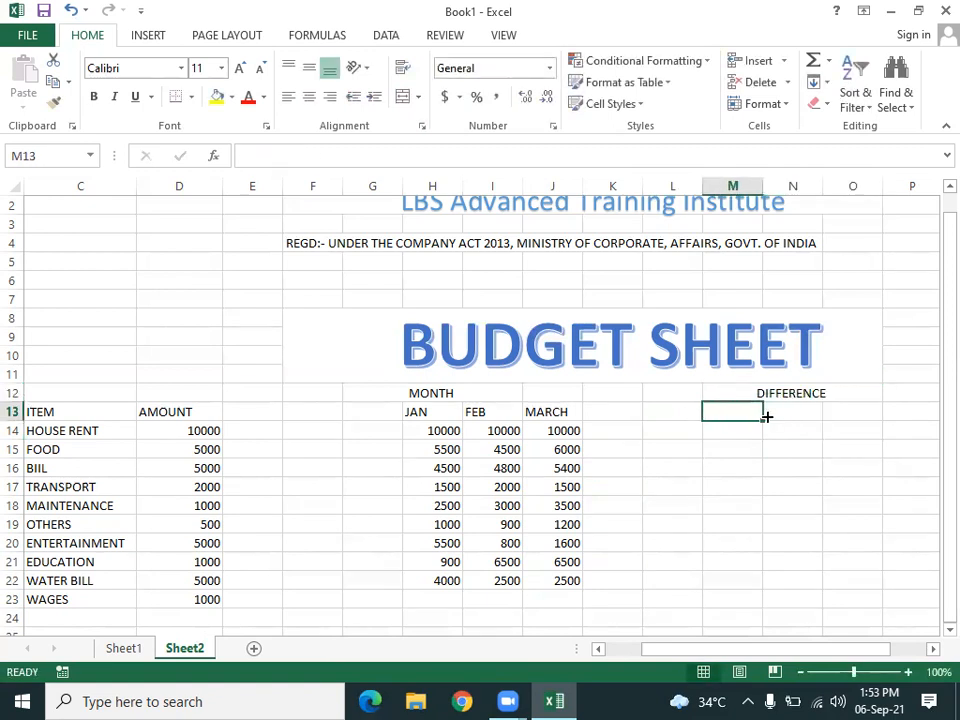
- Enter the column headings JAN, FAB and MACRH in M13 to O13 under DIFFERENCE
{"action": "type", "text": "JAN"}
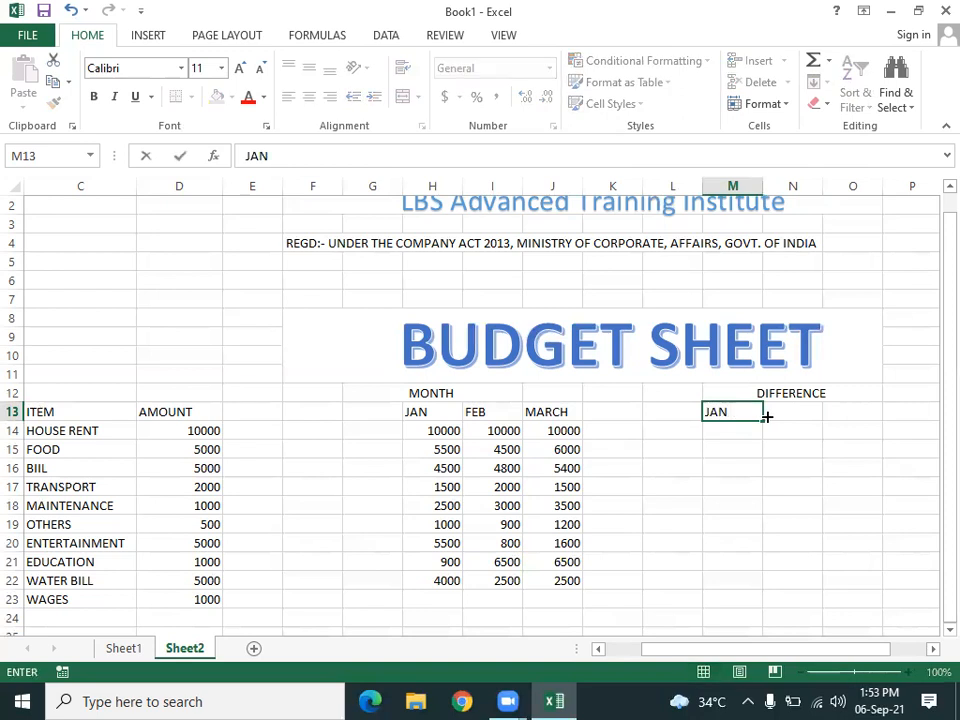
{"action": "left_click", "coordinate": [766, 415]}
{"action": "type", "text": "FAB"}
{"action": "key", "text": "BackSpace"}
{"action": "key", "text": "BackSpace"}
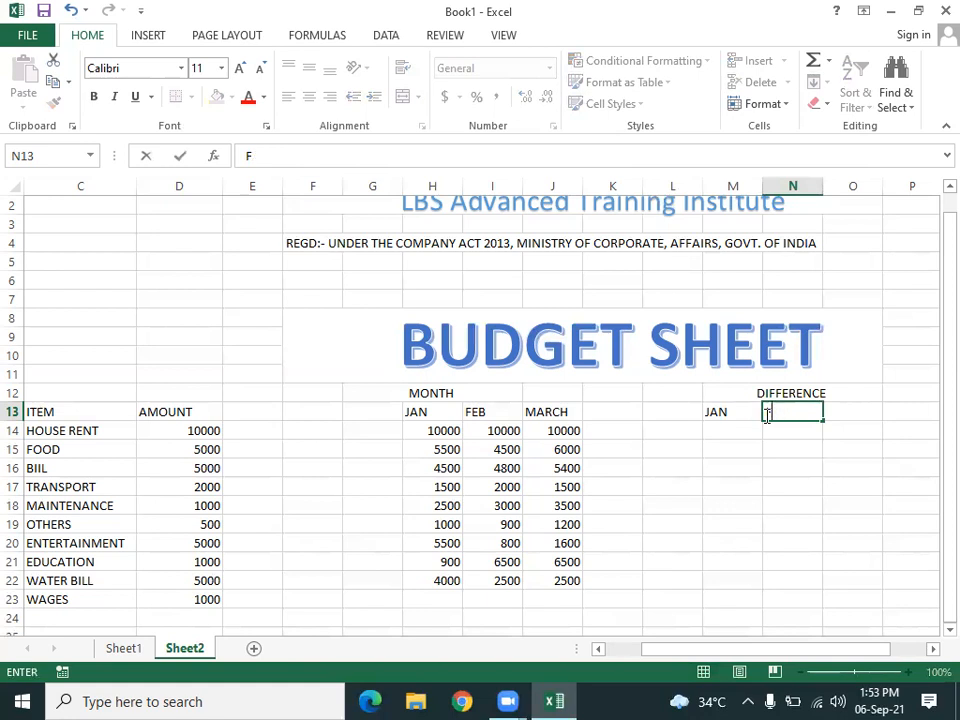
{"action": "type", "text": "AB"}
{"action": "key", "text": "Tab"}
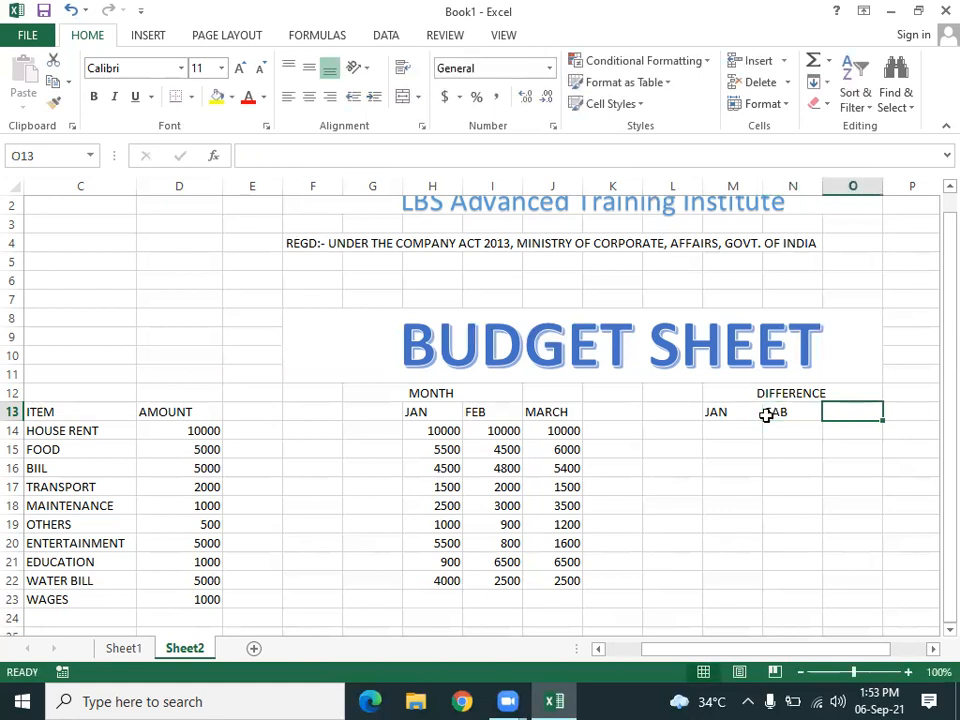
{"action": "type", "text": "MACRH"}
{"action": "key", "text": "Return"}
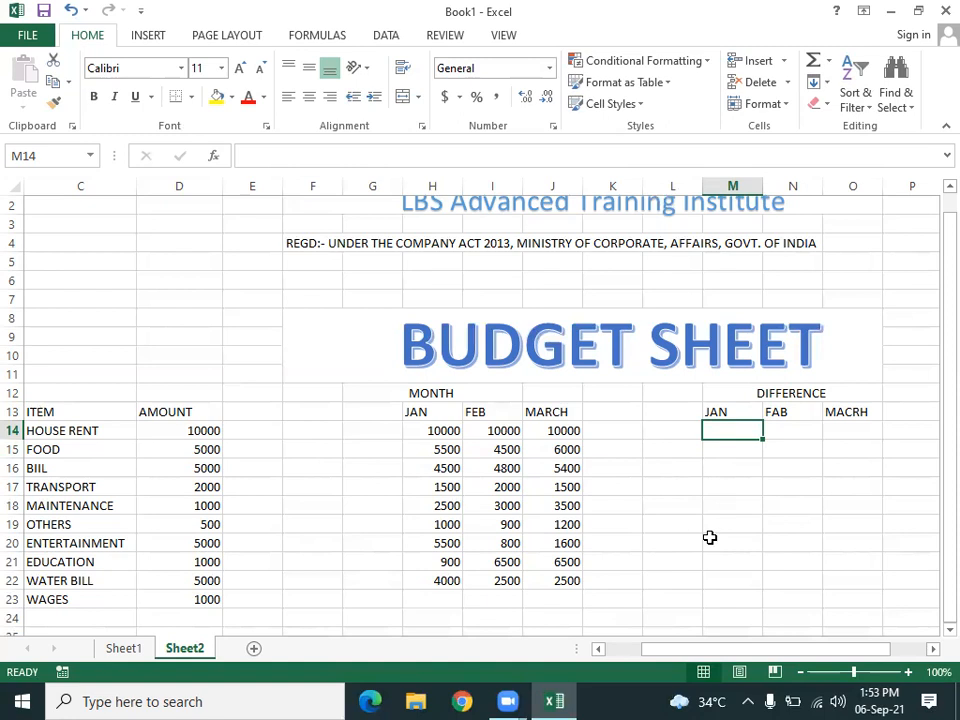
- Calculate the January difference in M14 with =D14-H14 and fill the formula down to M22
{"action": "type", "text": "="}
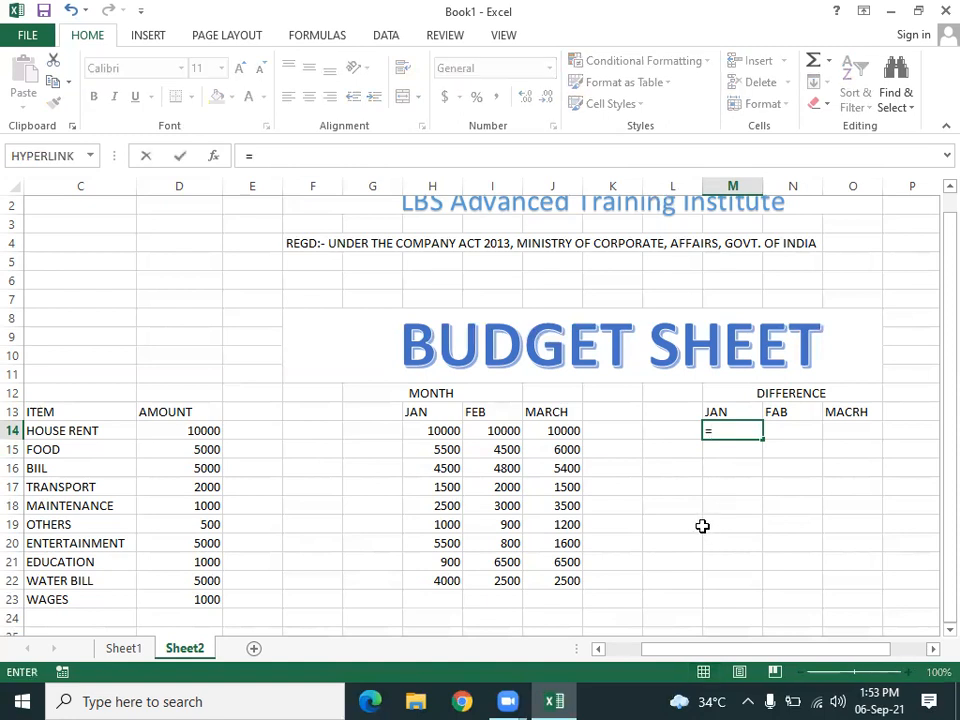
{"action": "left_click", "coordinate": [196, 433]}
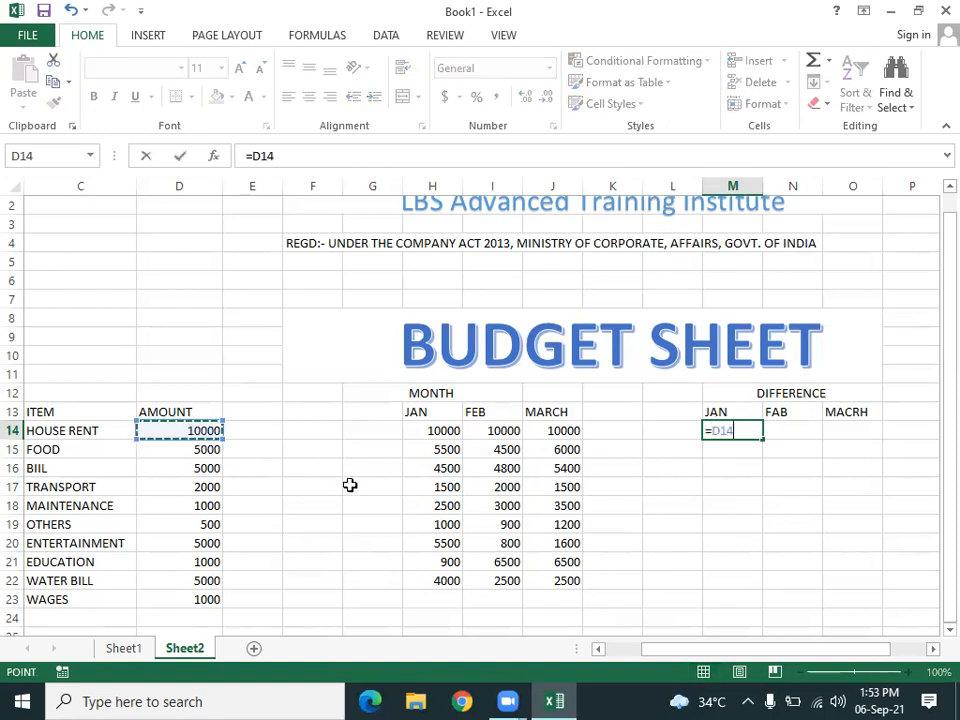
{"action": "type", "text": "-"}
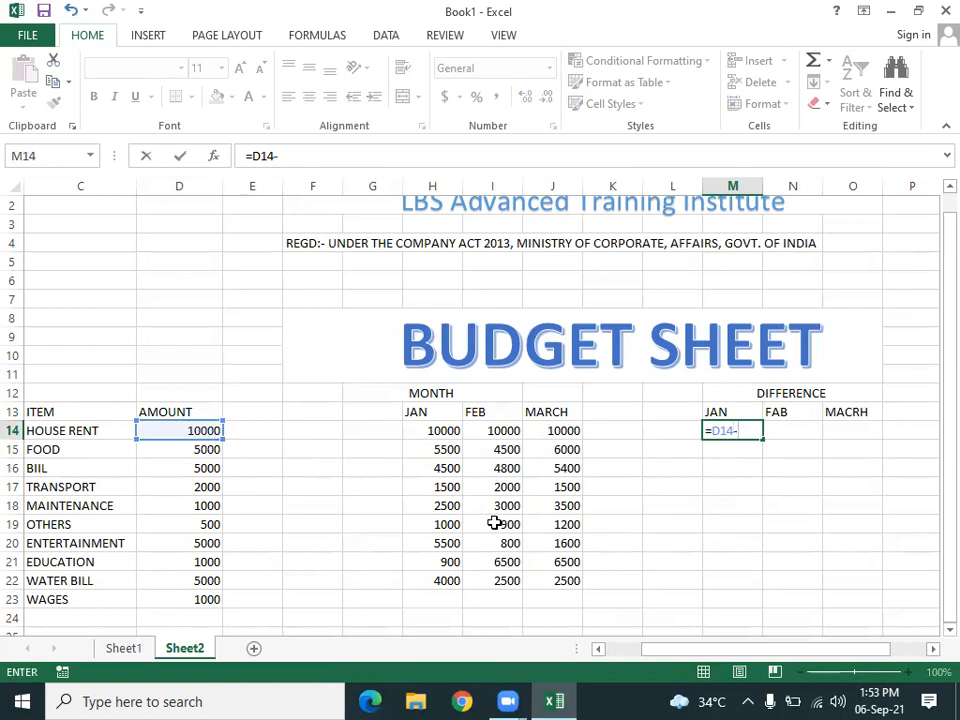
{"action": "left_click", "coordinate": [454, 430]}
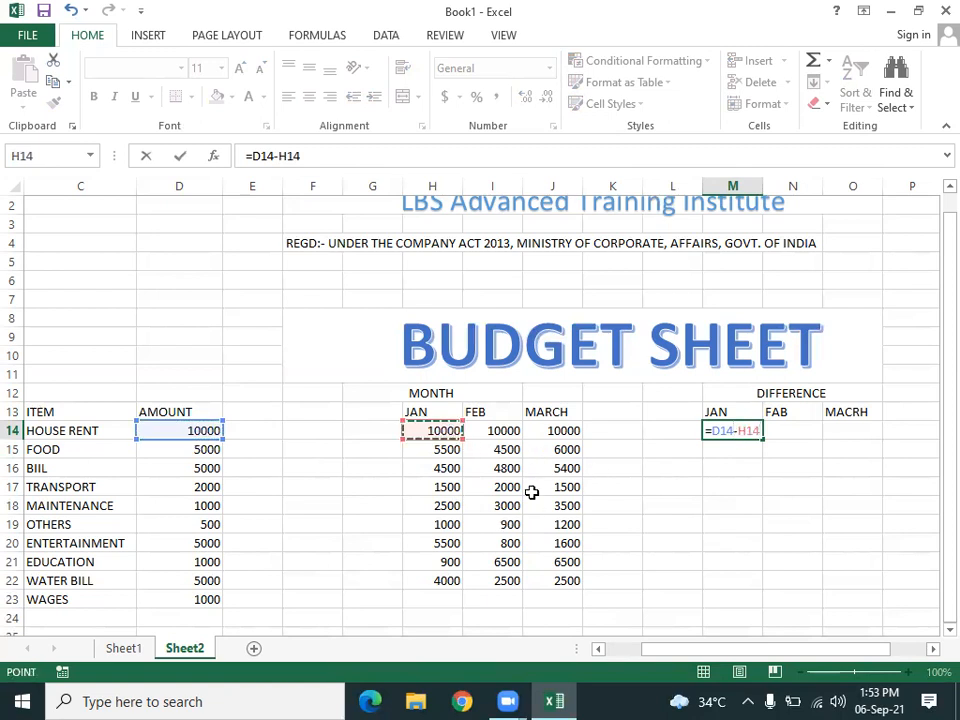
{"action": "key", "text": "Return"}
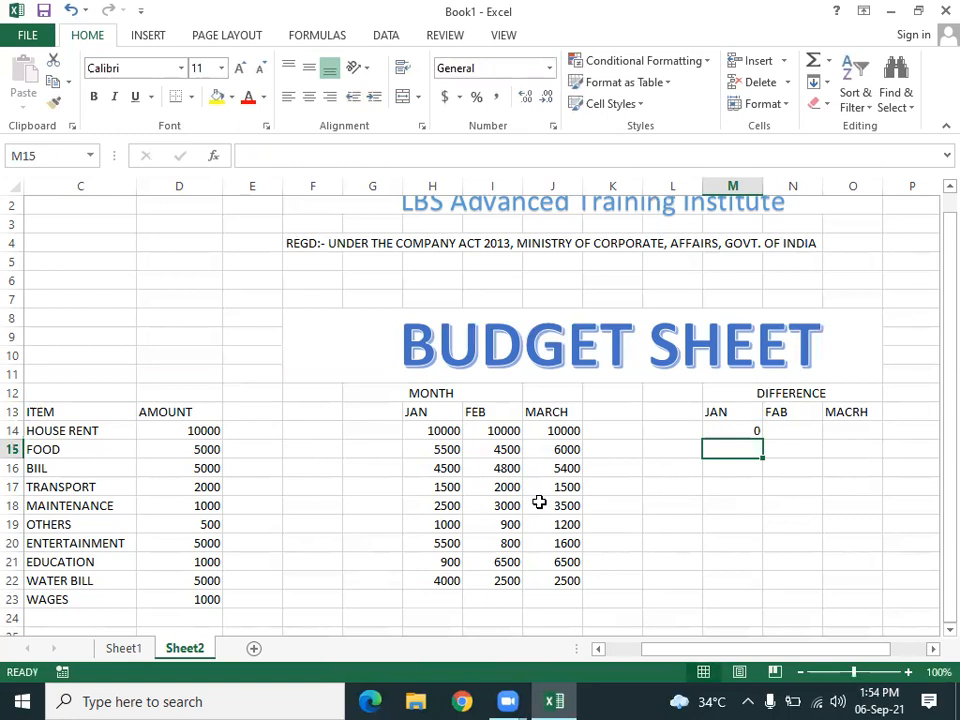
{"action": "left_click", "coordinate": [748, 429]}
{"action": "left_click_drag", "start_coordinate": [762, 437], "coordinate": [775, 588]}
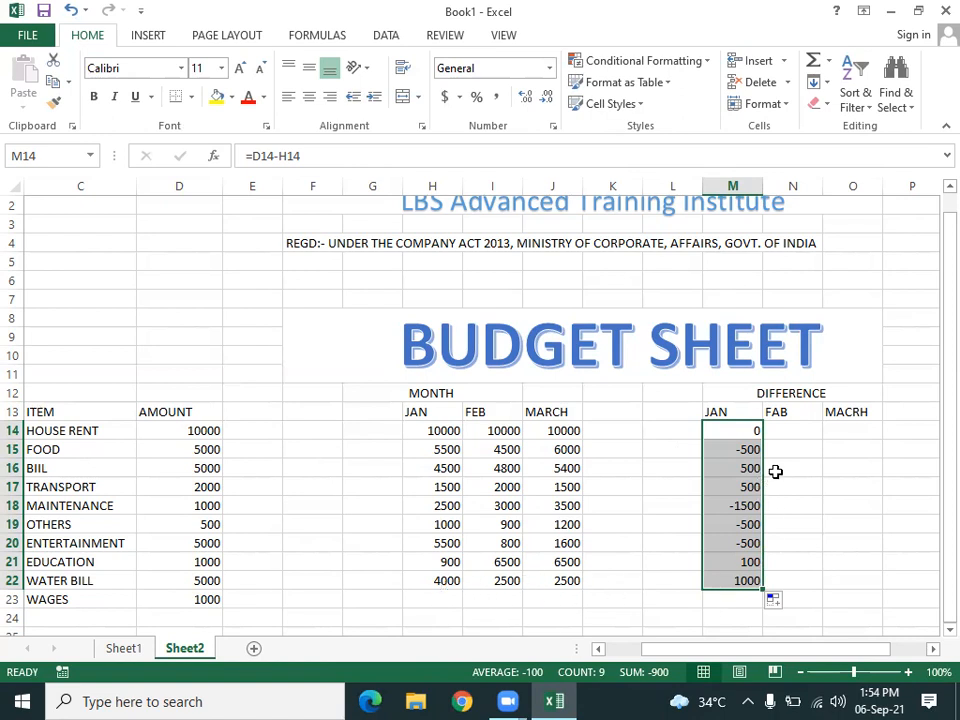
- Calculate the February difference in N14 with =D14-I14 and fill the formula down to N22
{"action": "left_click", "coordinate": [796, 436]}
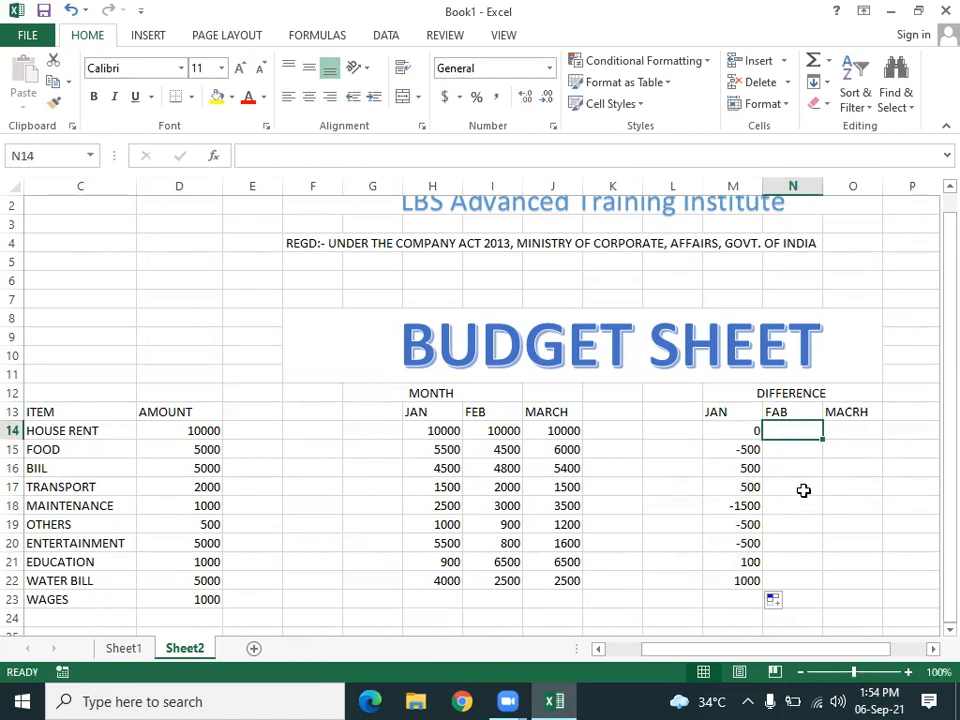
{"action": "type", "text": "="}
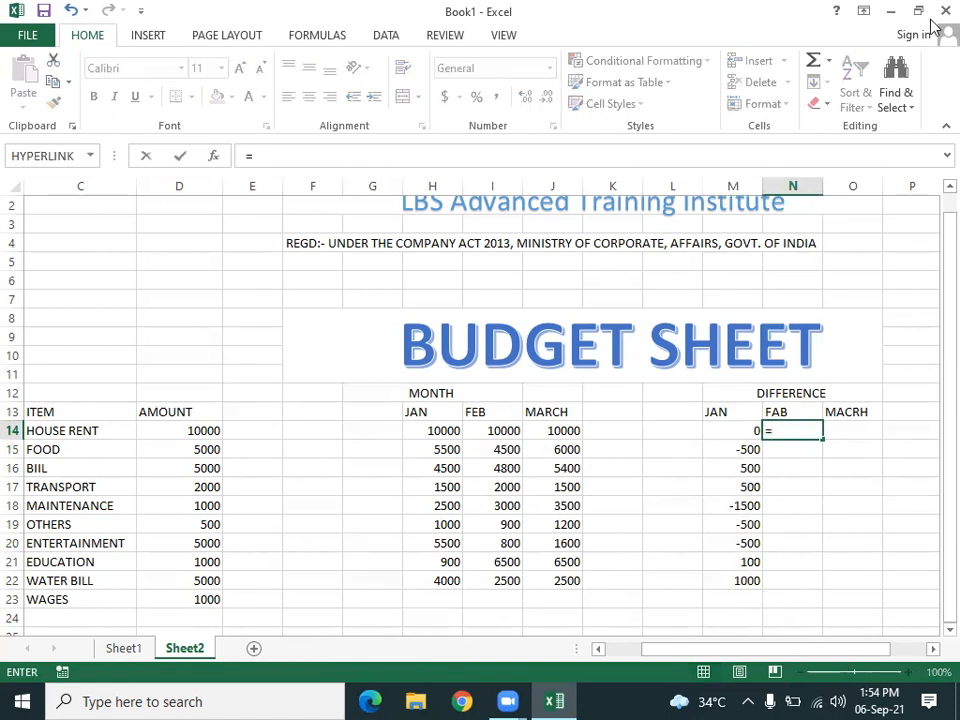
{"action": "left_click", "coordinate": [212, 432]}
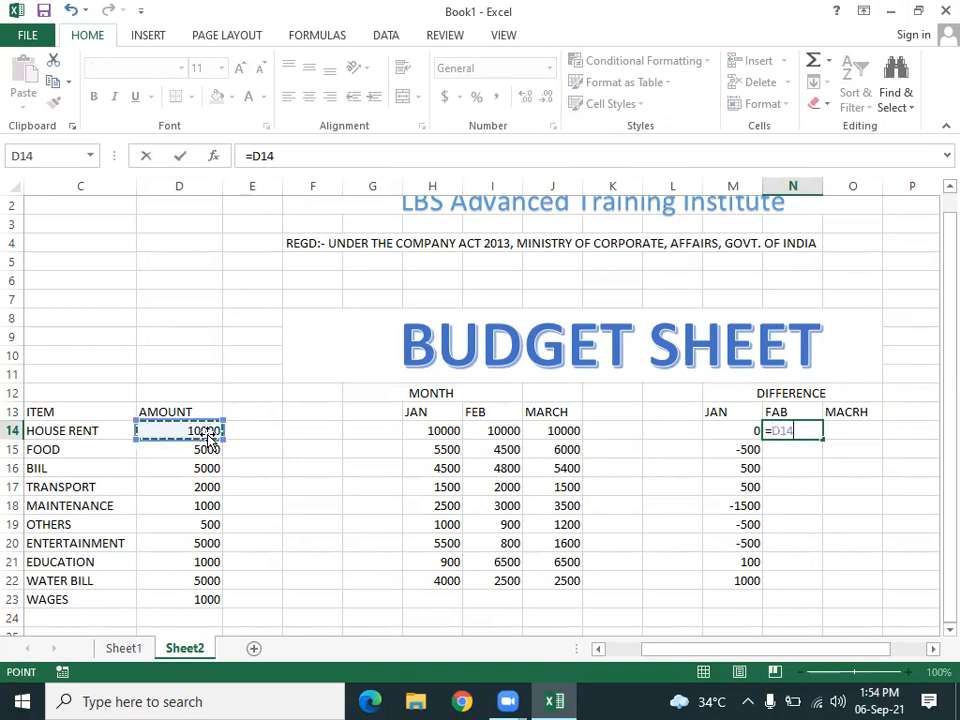
{"action": "type", "text": "-"}
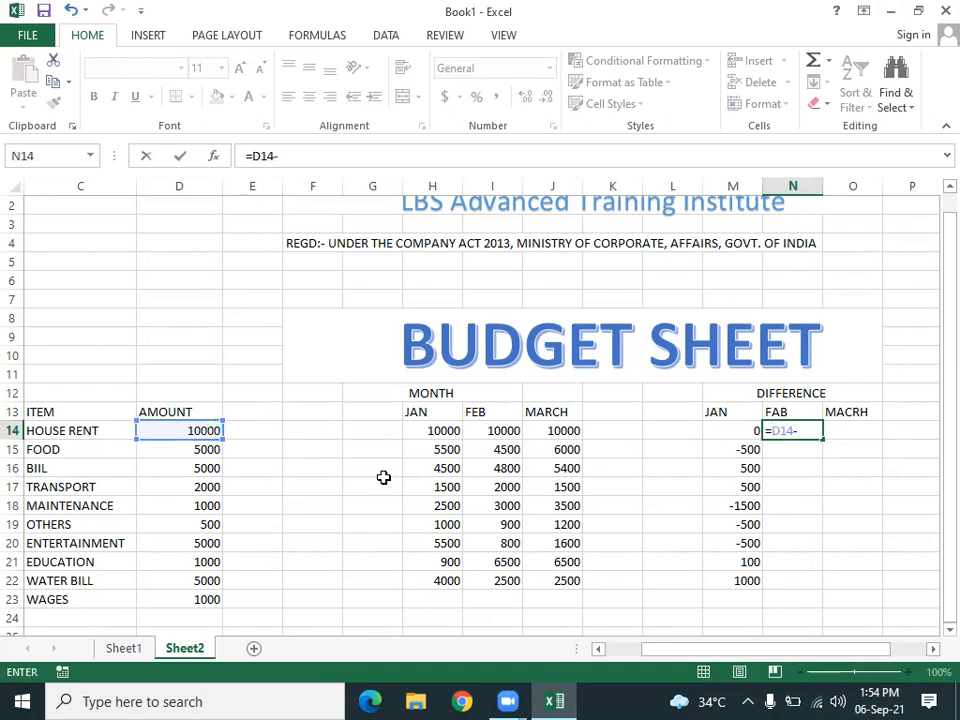
{"action": "left_click", "coordinate": [491, 428]}
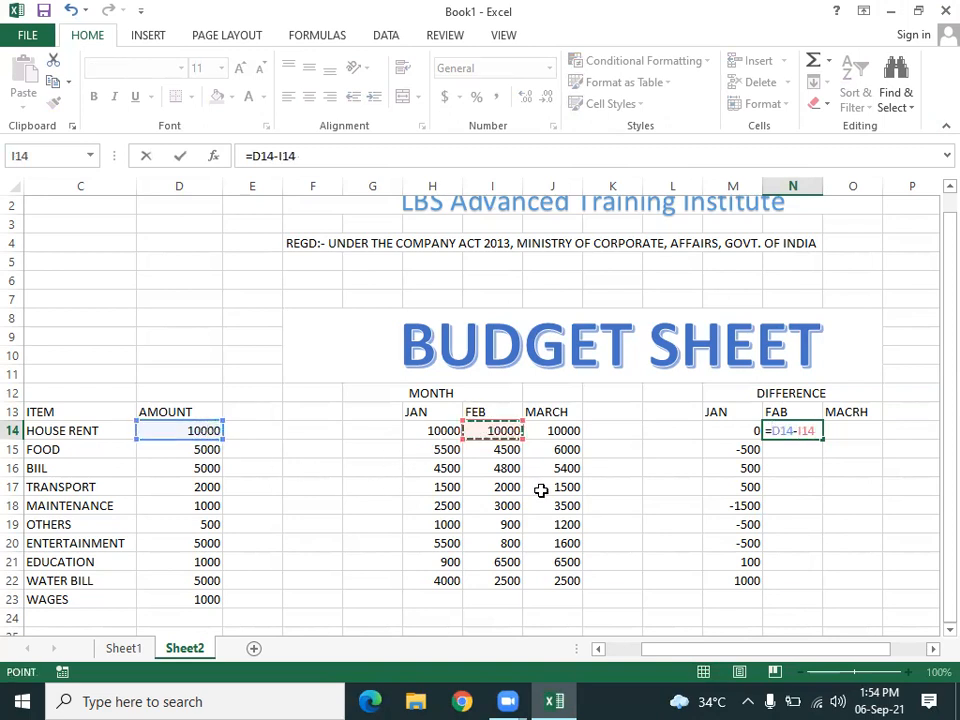
{"action": "key", "text": "Return"}
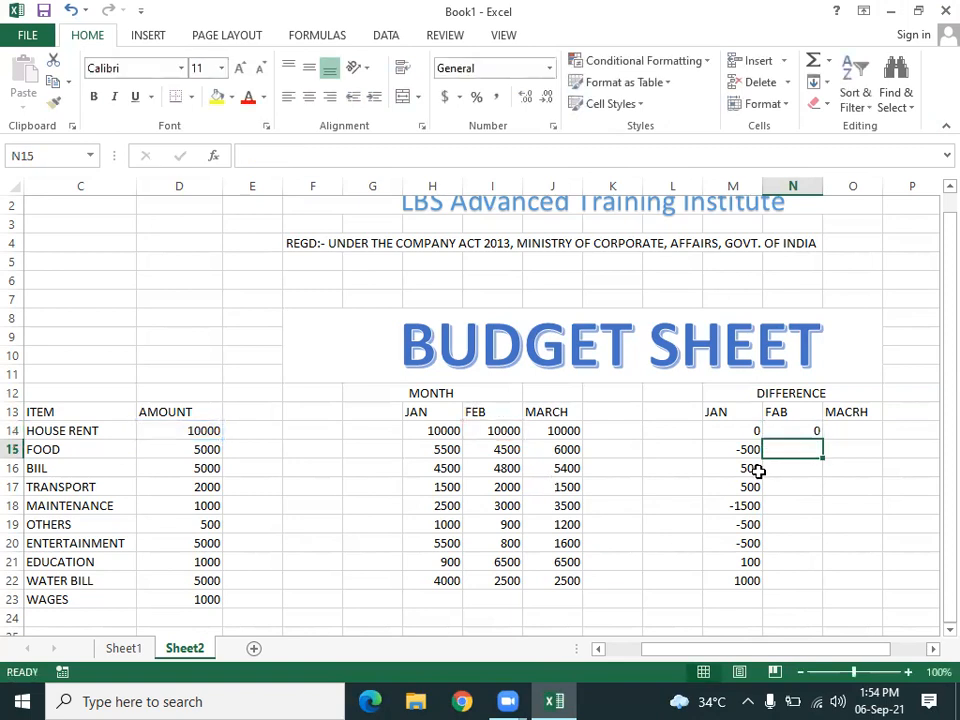
{"action": "left_click", "coordinate": [812, 430]}
{"action": "double_click", "coordinate": [823, 438]}
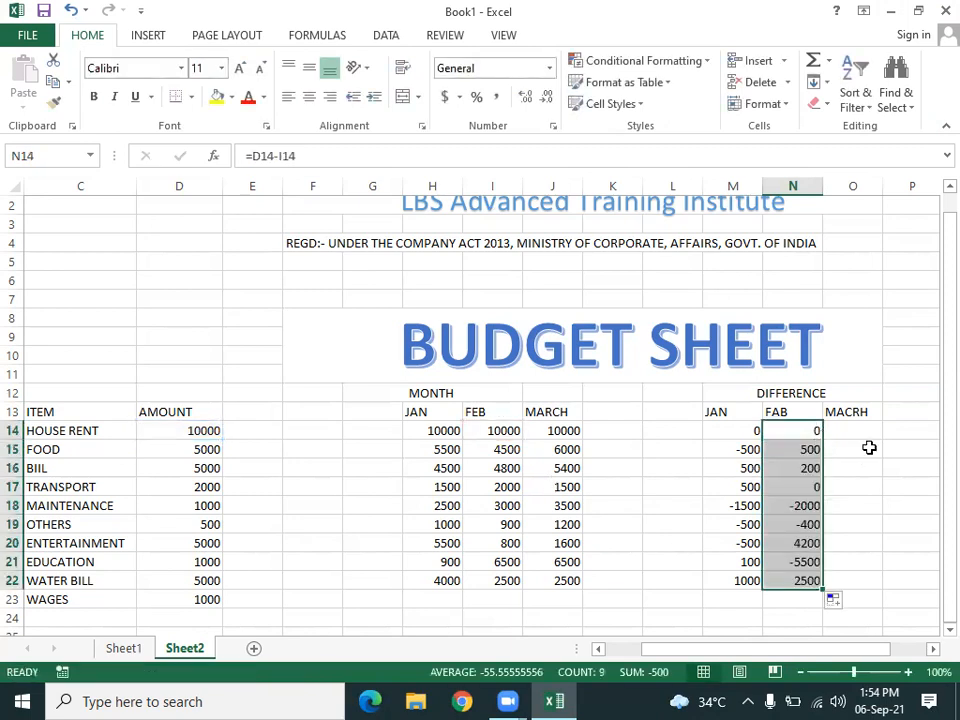
- Calculate the March difference in O14 with =D14-J14 and fill the formula down to O22
{"action": "left_click", "coordinate": [853, 430]}
{"action": "type", "text": "="}
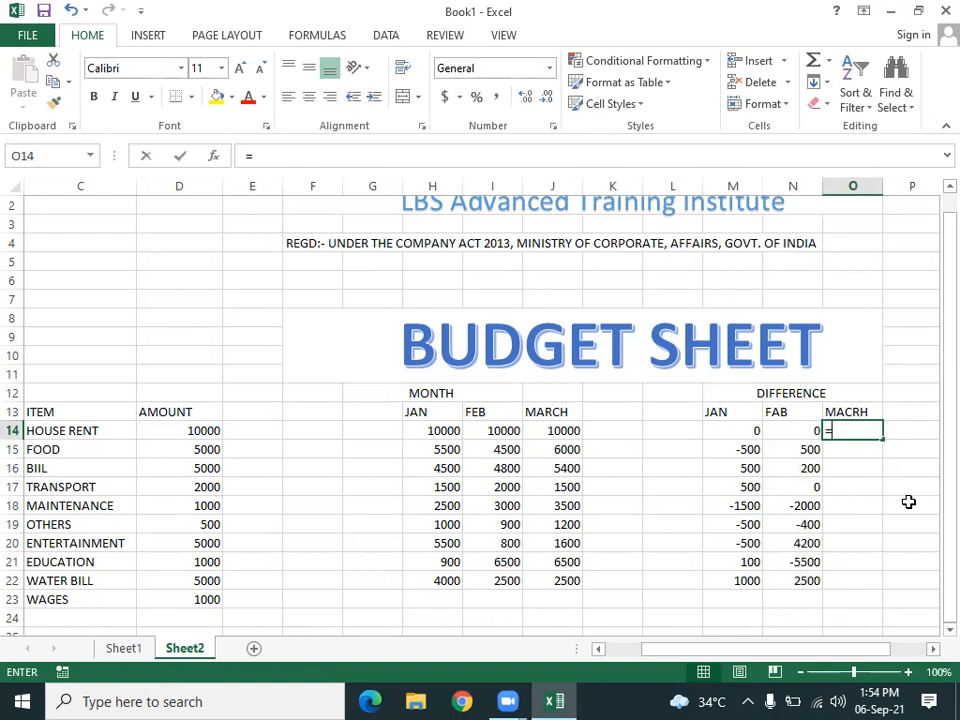
{"action": "left_click", "coordinate": [205, 430]}
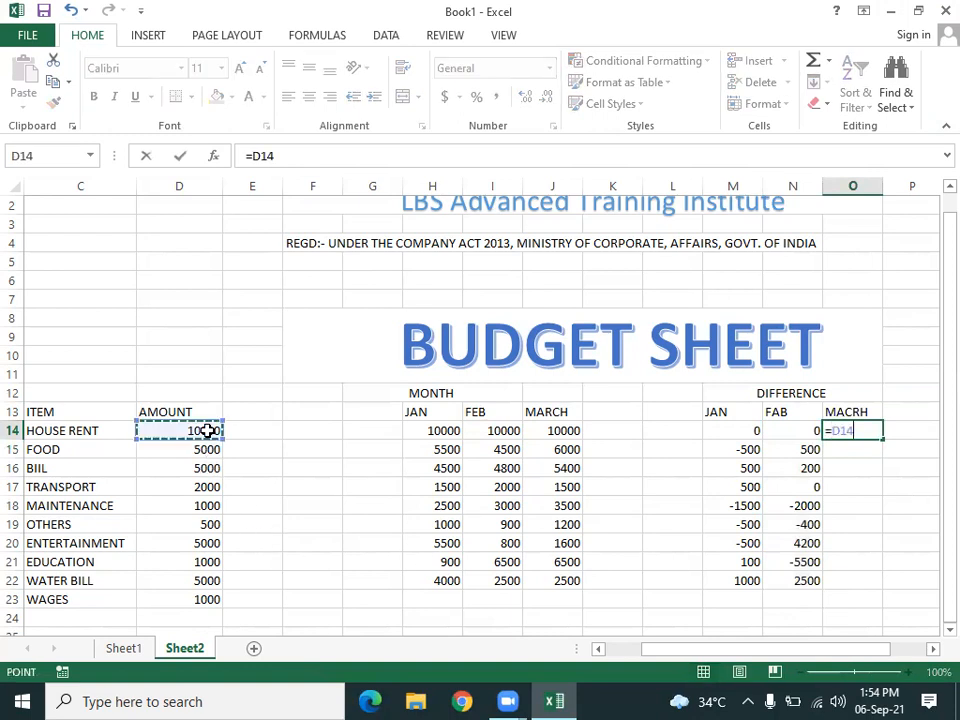
{"action": "type", "text": "-"}
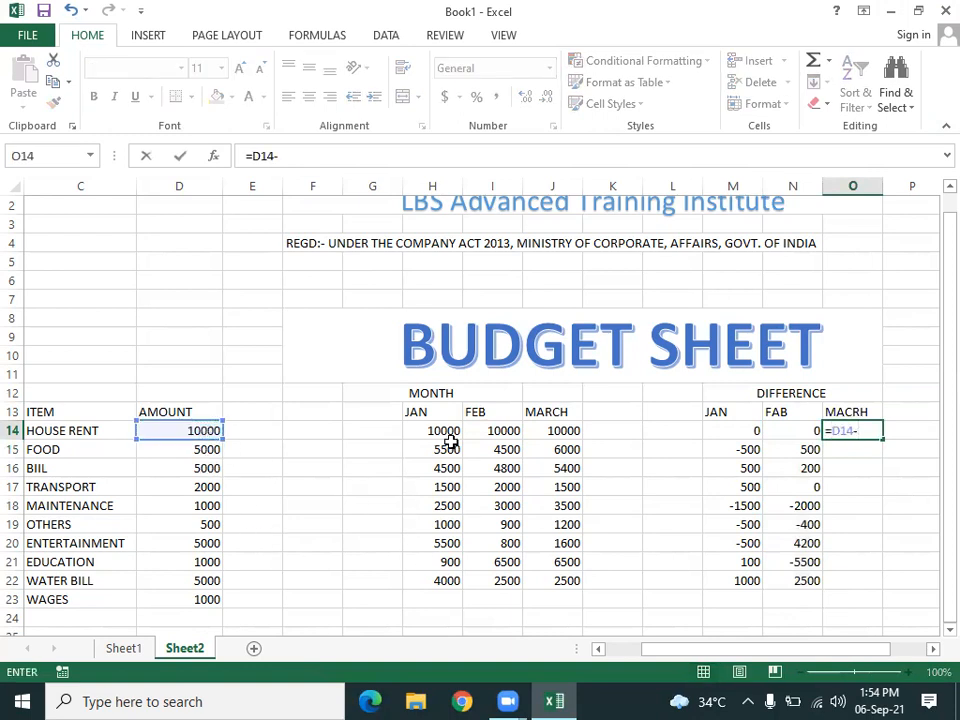
{"action": "left_click", "coordinate": [563, 432]}
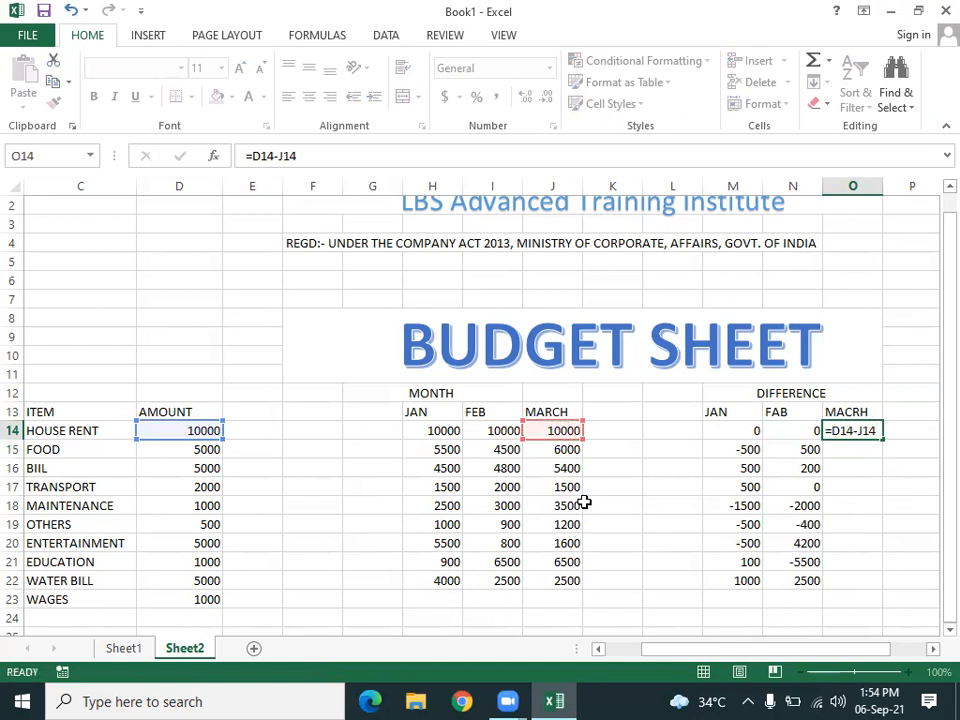
{"action": "key", "text": "Return"}
{"action": "left_click", "coordinate": [866, 432]}
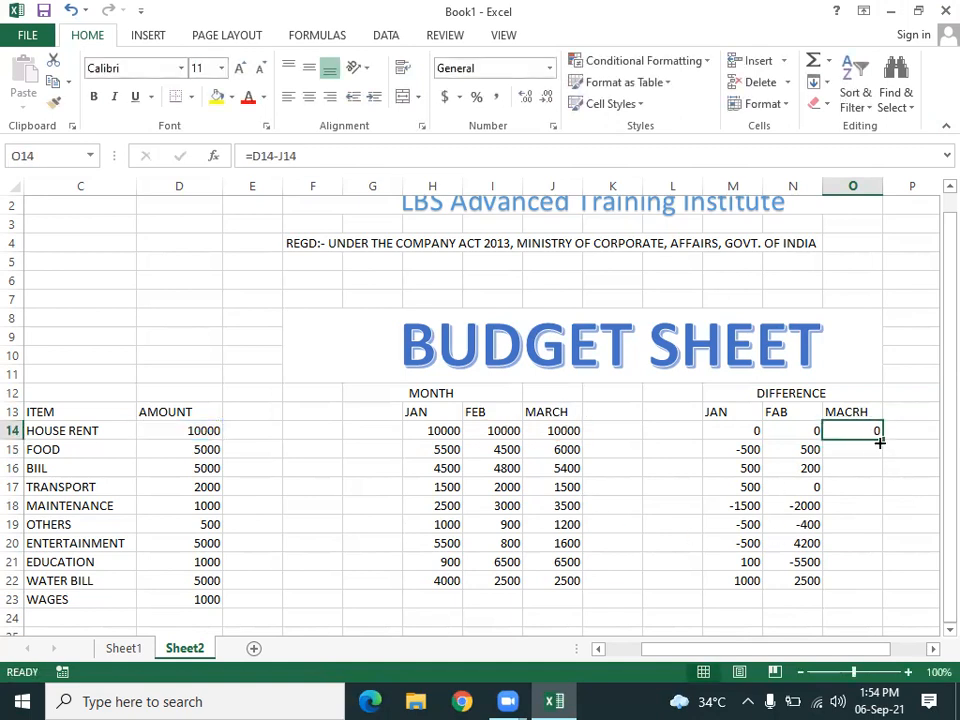
{"action": "double_click", "coordinate": [881, 438]}
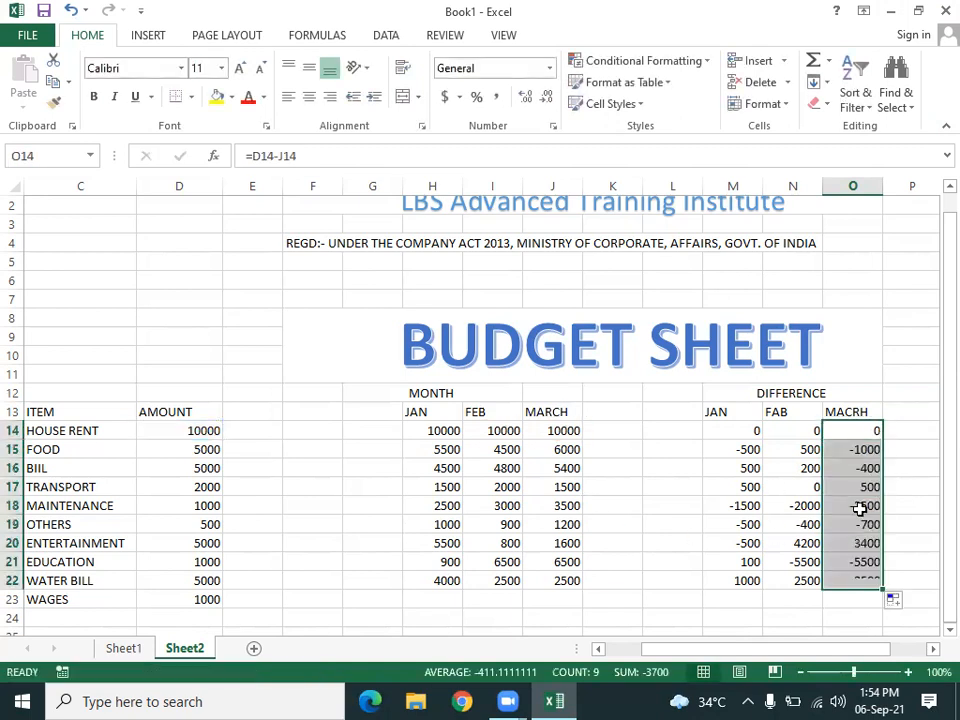
{"action": "left_click", "coordinate": [633, 602]}
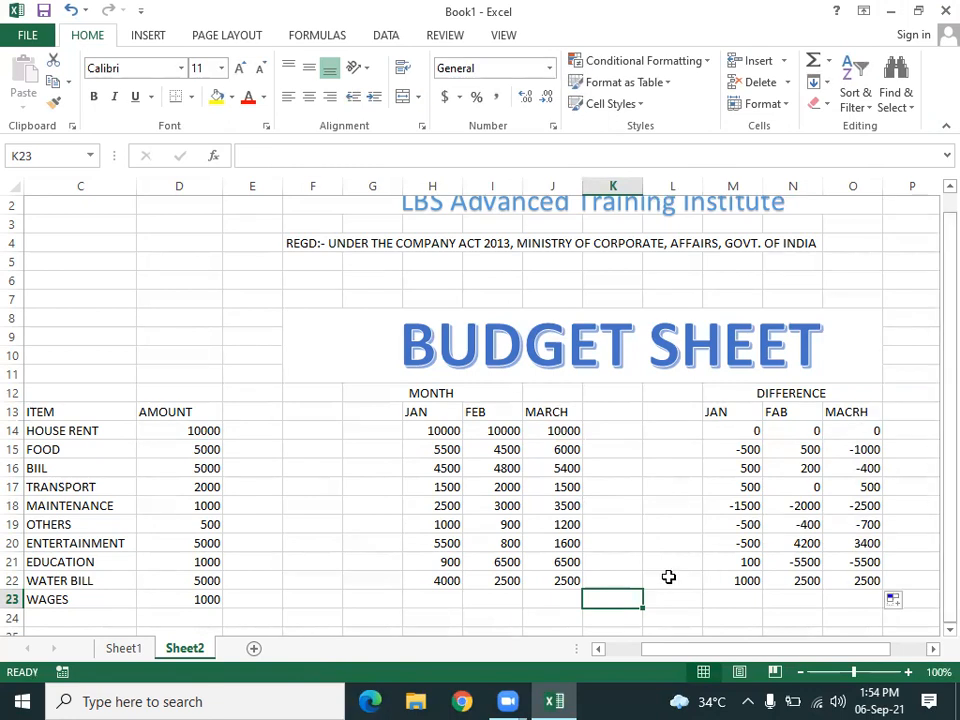
- Enter the January amount 4000 for WAGES in H23
{"action": "scroll", "coordinate": [640, 572], "scroll_direction": "down", "scroll_amount": 2}
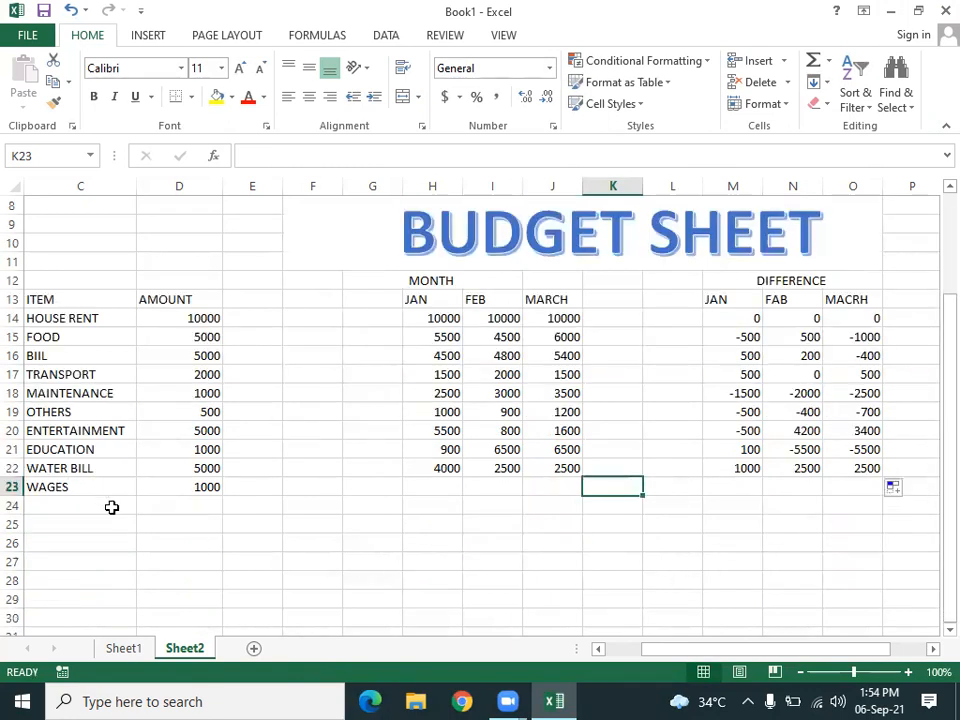
{"action": "left_click", "coordinate": [195, 505]}
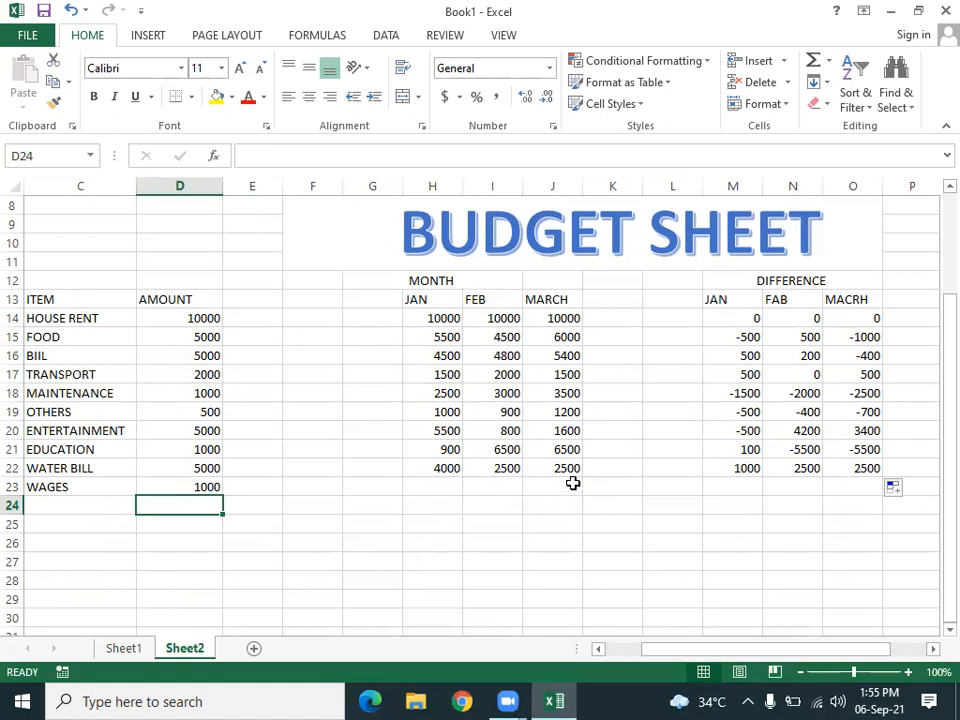
{"action": "left_click", "coordinate": [52, 504]}
{"action": "left_click", "coordinate": [64, 487]}
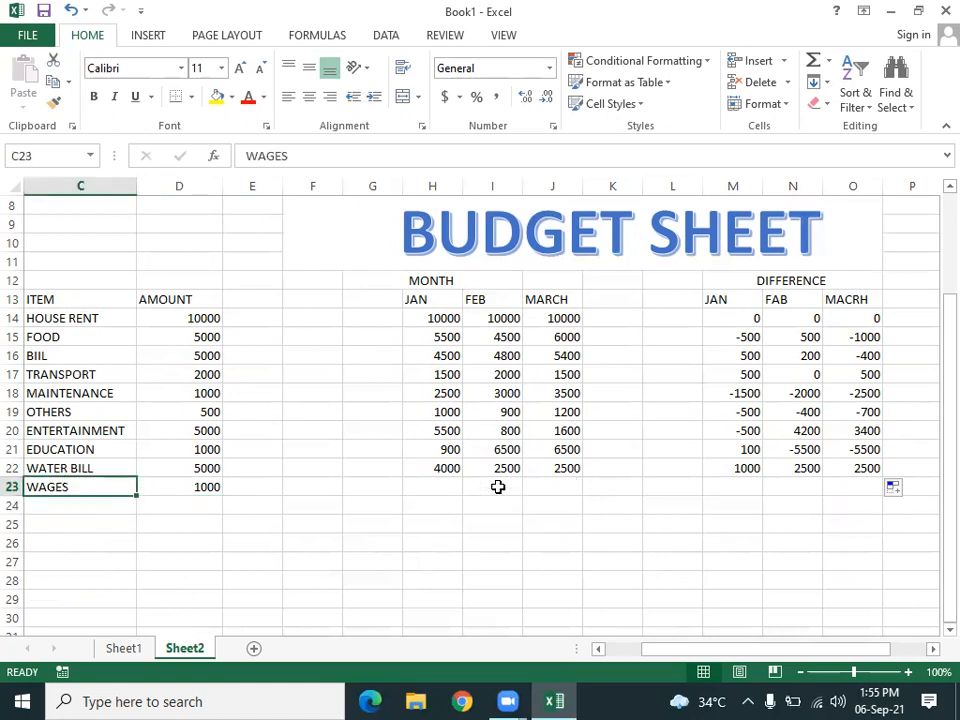
{"action": "left_click", "coordinate": [446, 486]}
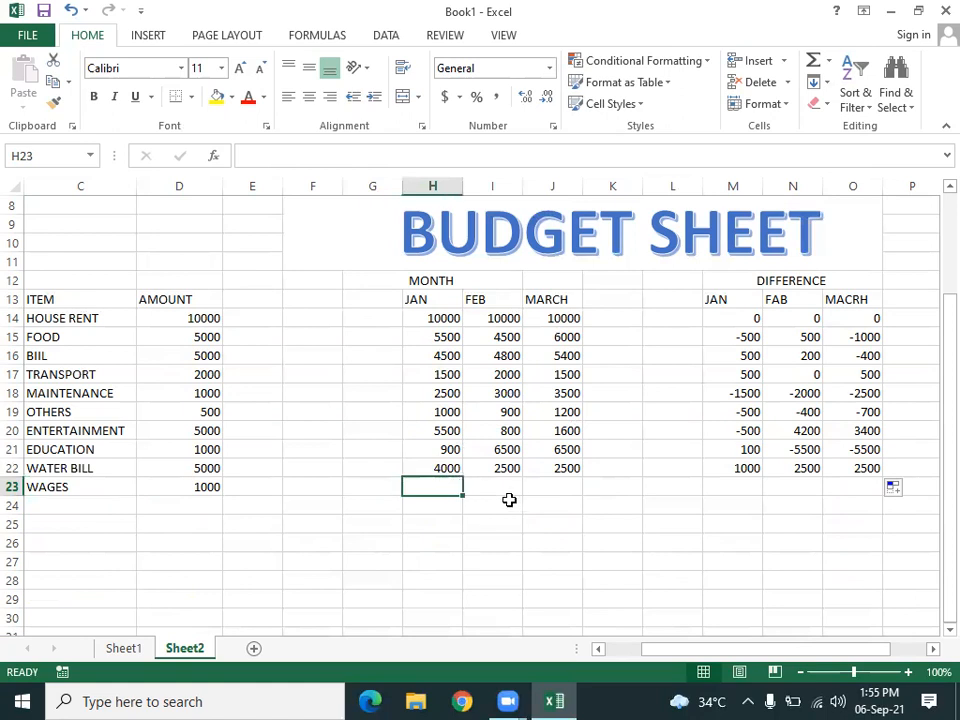
{"action": "type", "text": "4000"}
{"action": "key", "text": "Return"}
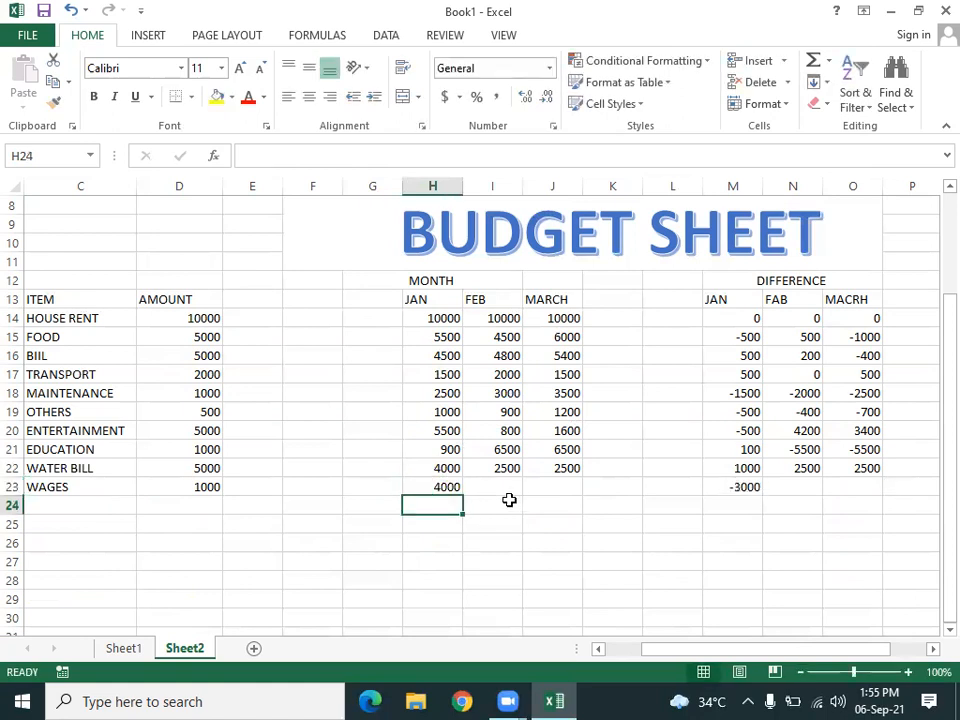
- Enter the February amount 4500 for WAGES in I23
{"action": "left_click", "coordinate": [509, 500]}
{"action": "key", "text": "Up"}
{"action": "key", "text": "Up"}
{"action": "key", "text": "Down"}
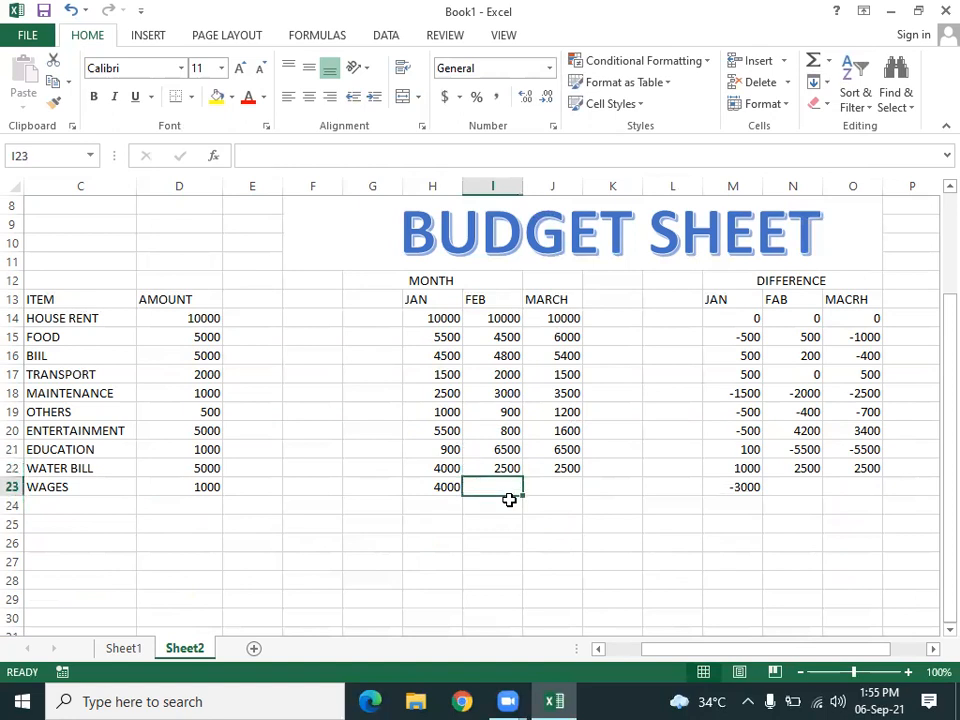
{"action": "type", "text": "4500"}
{"action": "key", "text": "Return"}
- Enter the March amount 6000 for WAGES in J23
{"action": "key", "text": "Up"}
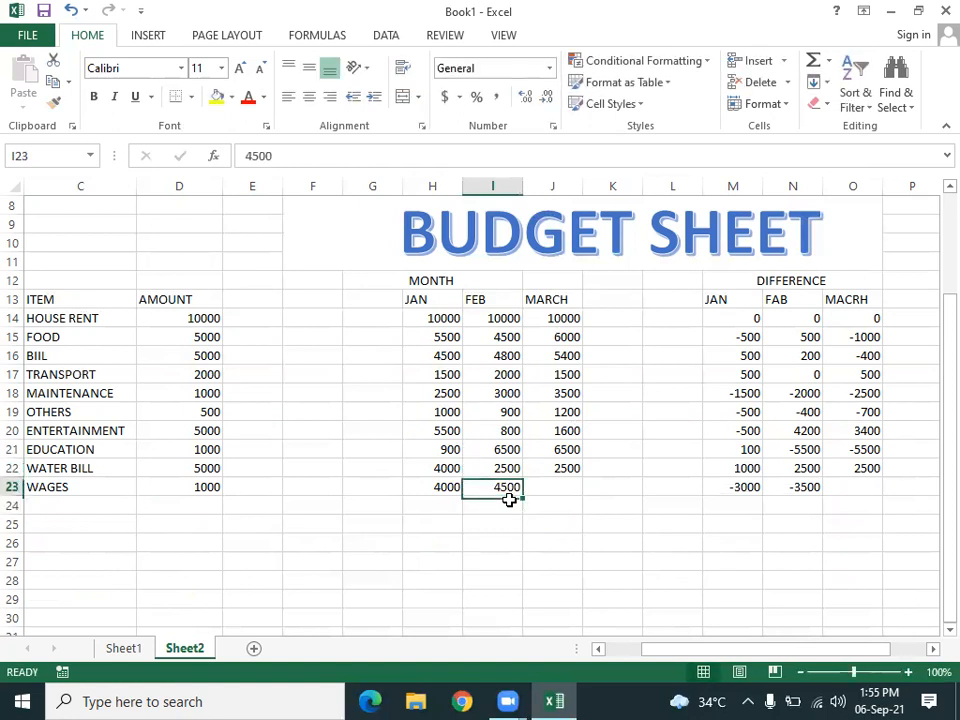
{"action": "key", "text": "Right"}
{"action": "type", "text": "6"}
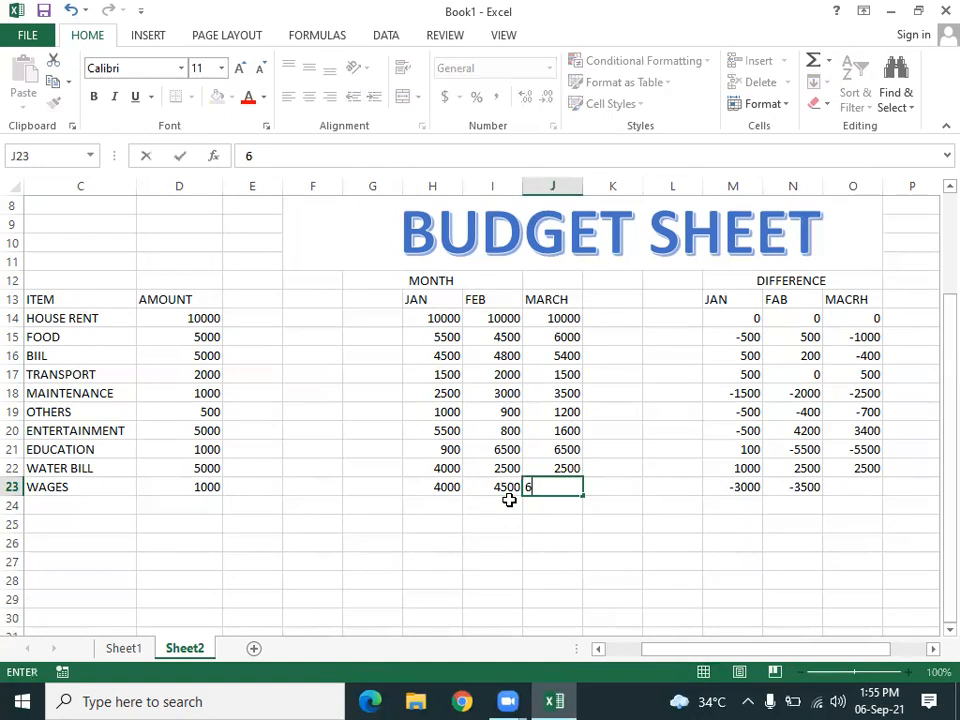
{"action": "type", "text": "000"}
{"action": "key", "text": "Return"}
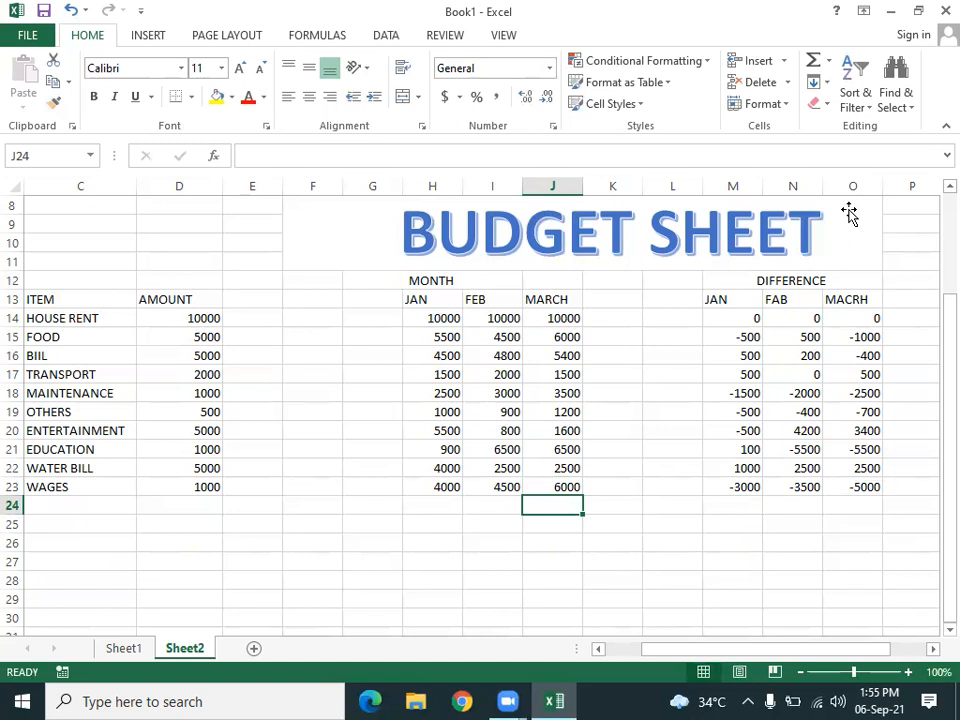
- Total the budgeted AMOUNT column in D24 with =SUM(D14:D23)
{"action": "left_click", "coordinate": [102, 505]}
{"action": "left_click", "coordinate": [195, 505]}
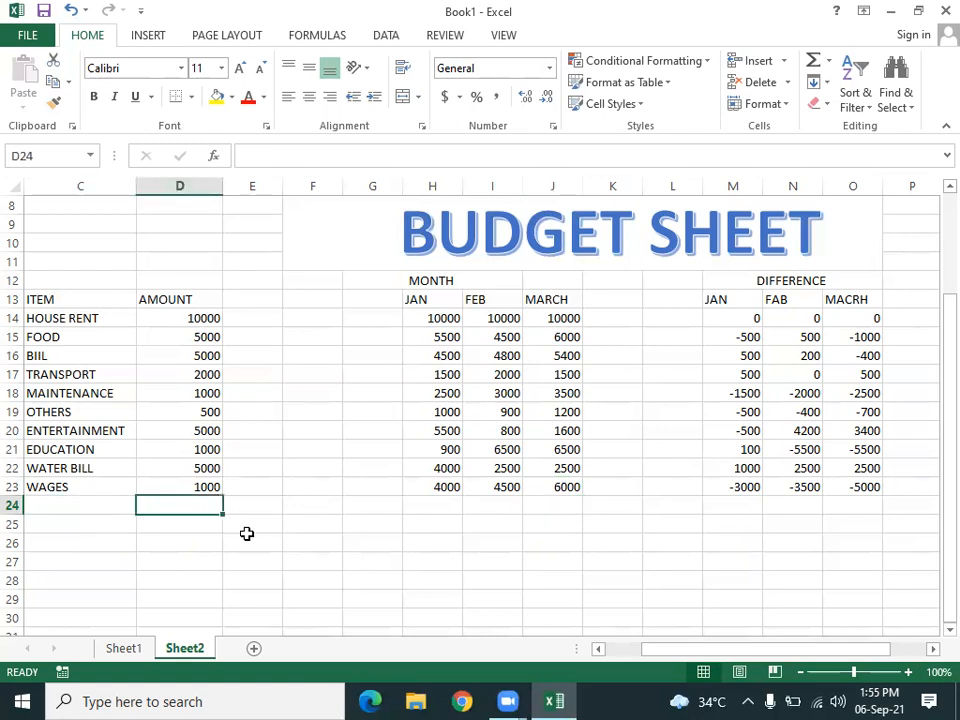
{"action": "left_click", "coordinate": [72, 520]}
{"action": "left_click", "coordinate": [90, 505]}
{"action": "left_click", "coordinate": [202, 503]}
{"action": "key", "text": "alt+equal"}
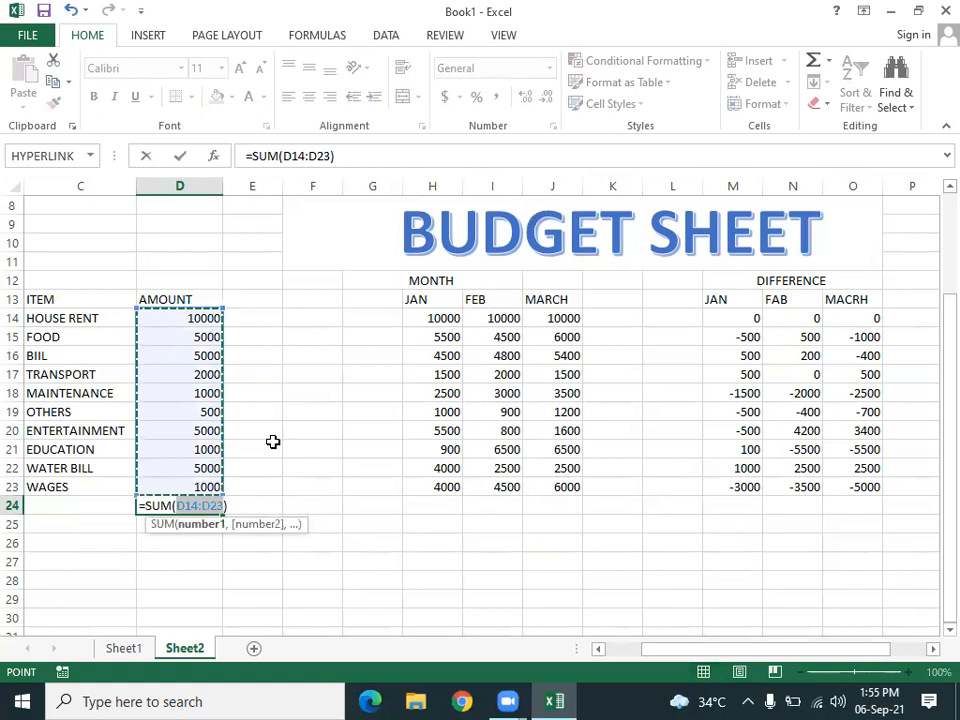
{"action": "key", "text": "Return"}
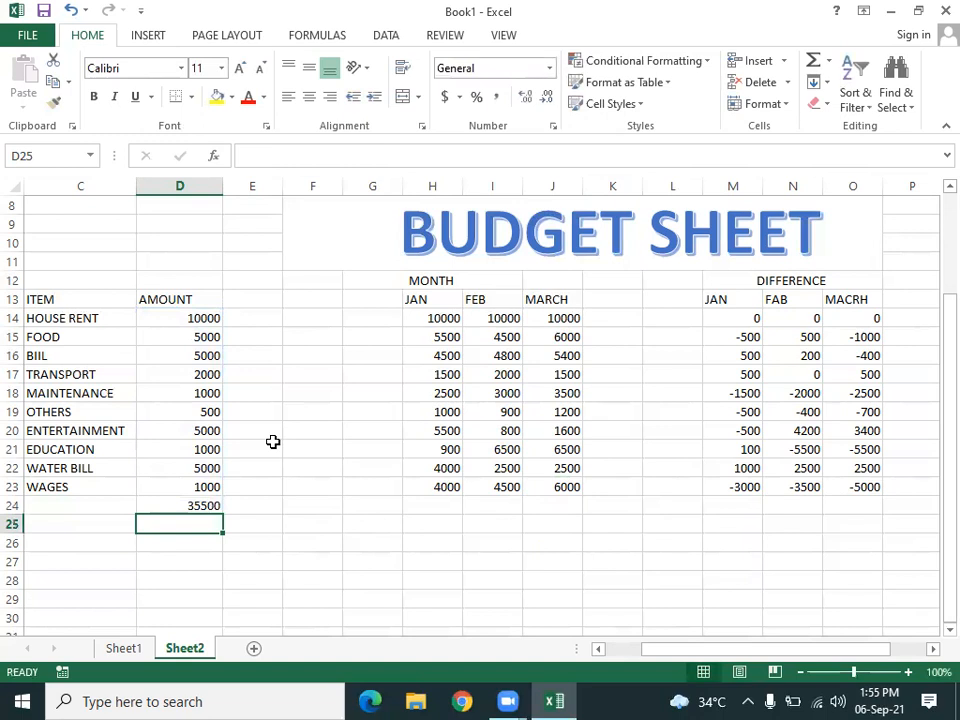
- Total the January spending in H24 by summing H14 to H23
{"action": "key", "text": "Right"}
{"action": "key", "text": "Right"}
{"action": "key", "text": "Right"}
{"action": "key", "text": "Right"}
{"action": "key", "text": "Up"}
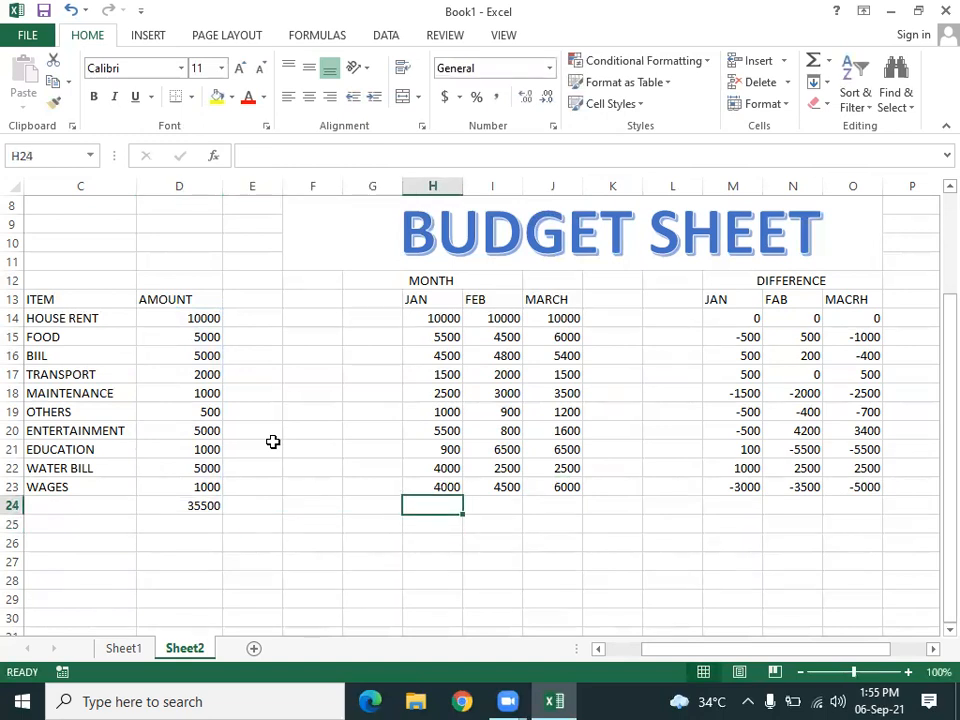
{"action": "key", "text": "alt+equal"}
{"action": "key", "text": "Return"}
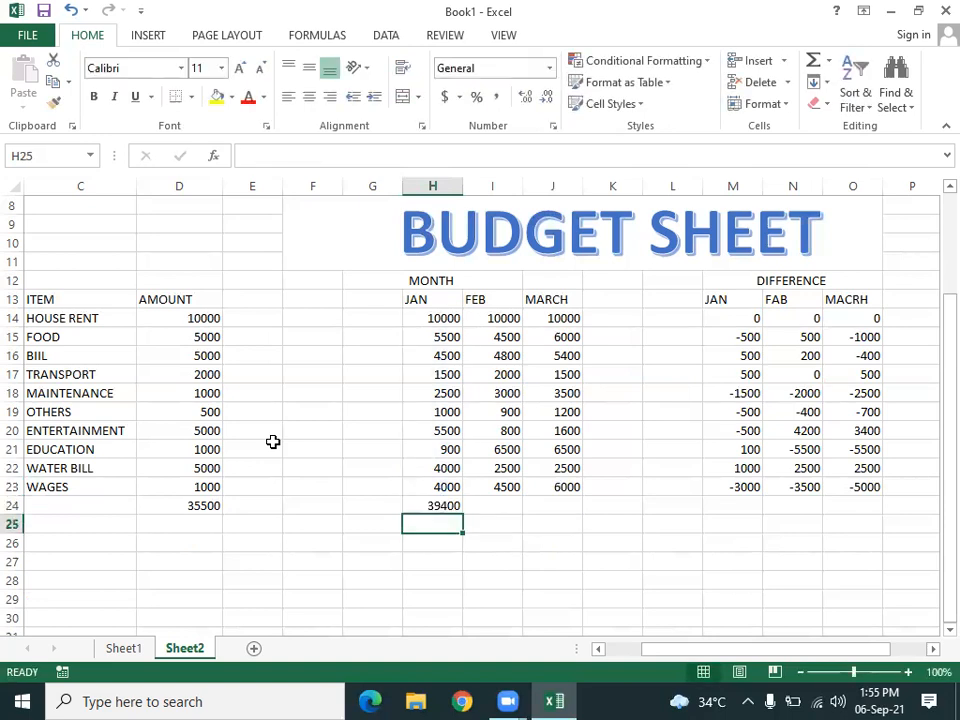
- Total the February spending in I24 with =SUM(I14:I23)
{"action": "key", "text": "Up"}
{"action": "key", "text": "Right"}
{"action": "key", "text": "alt+equal"}
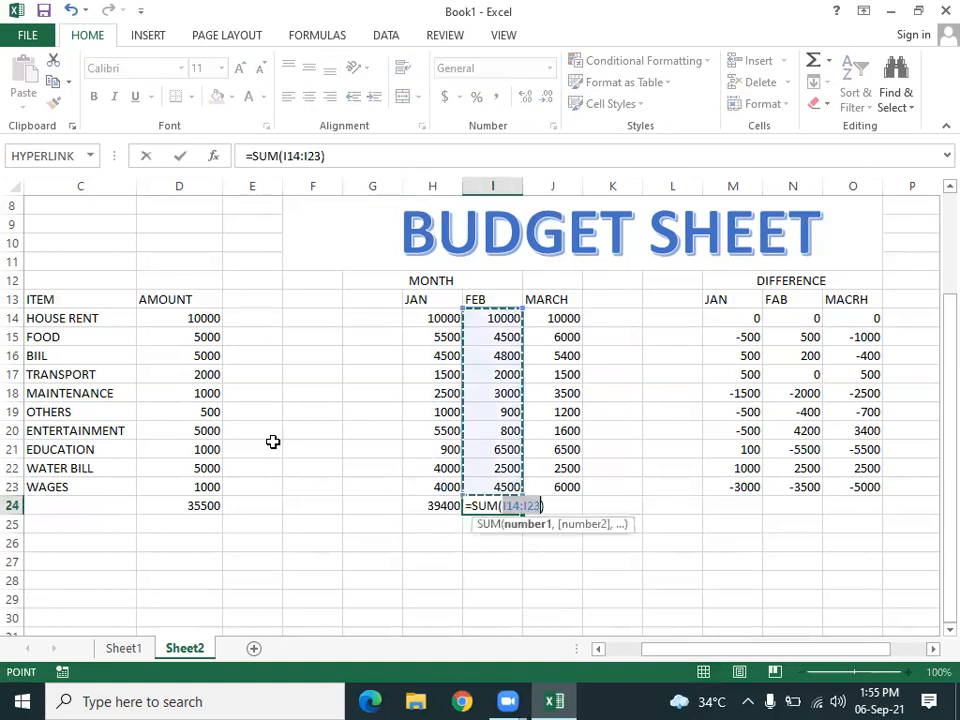
{"action": "key", "text": "Return"}
- Total the March spending in J24 by summing J14 to J23
{"action": "key", "text": "Right"}
{"action": "key", "text": "Up"}
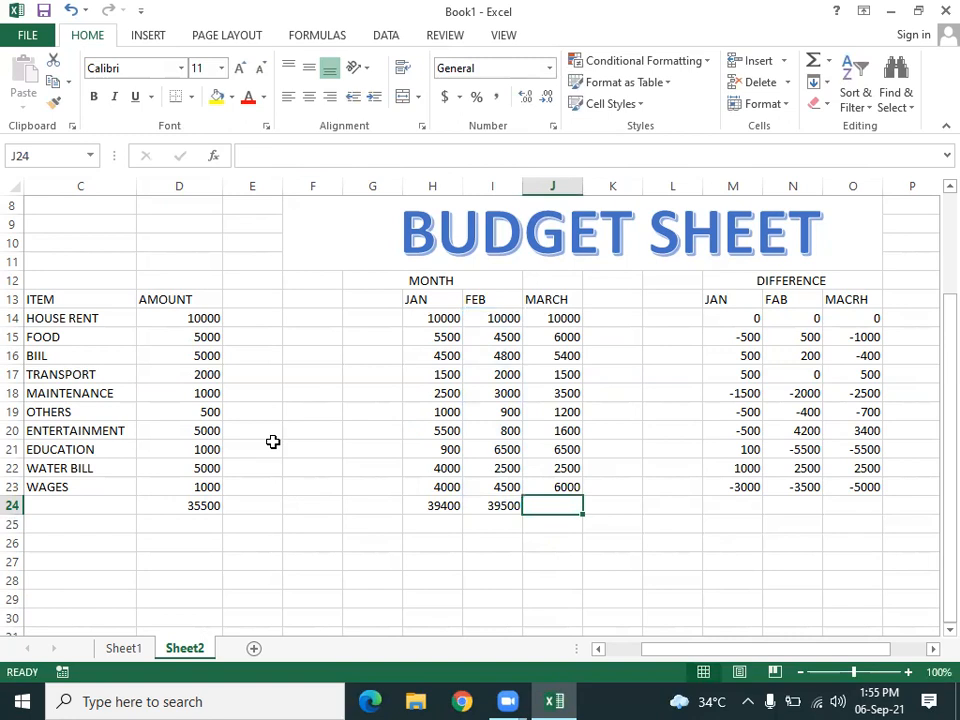
{"action": "key", "text": "alt+equal"}
{"action": "key", "text": "Return"}
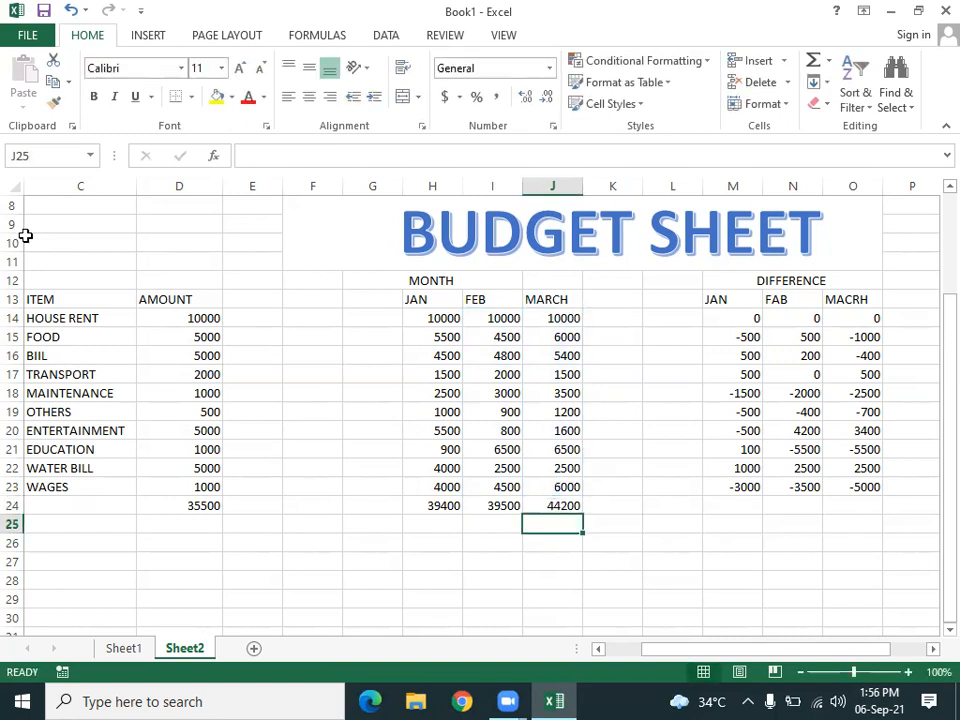